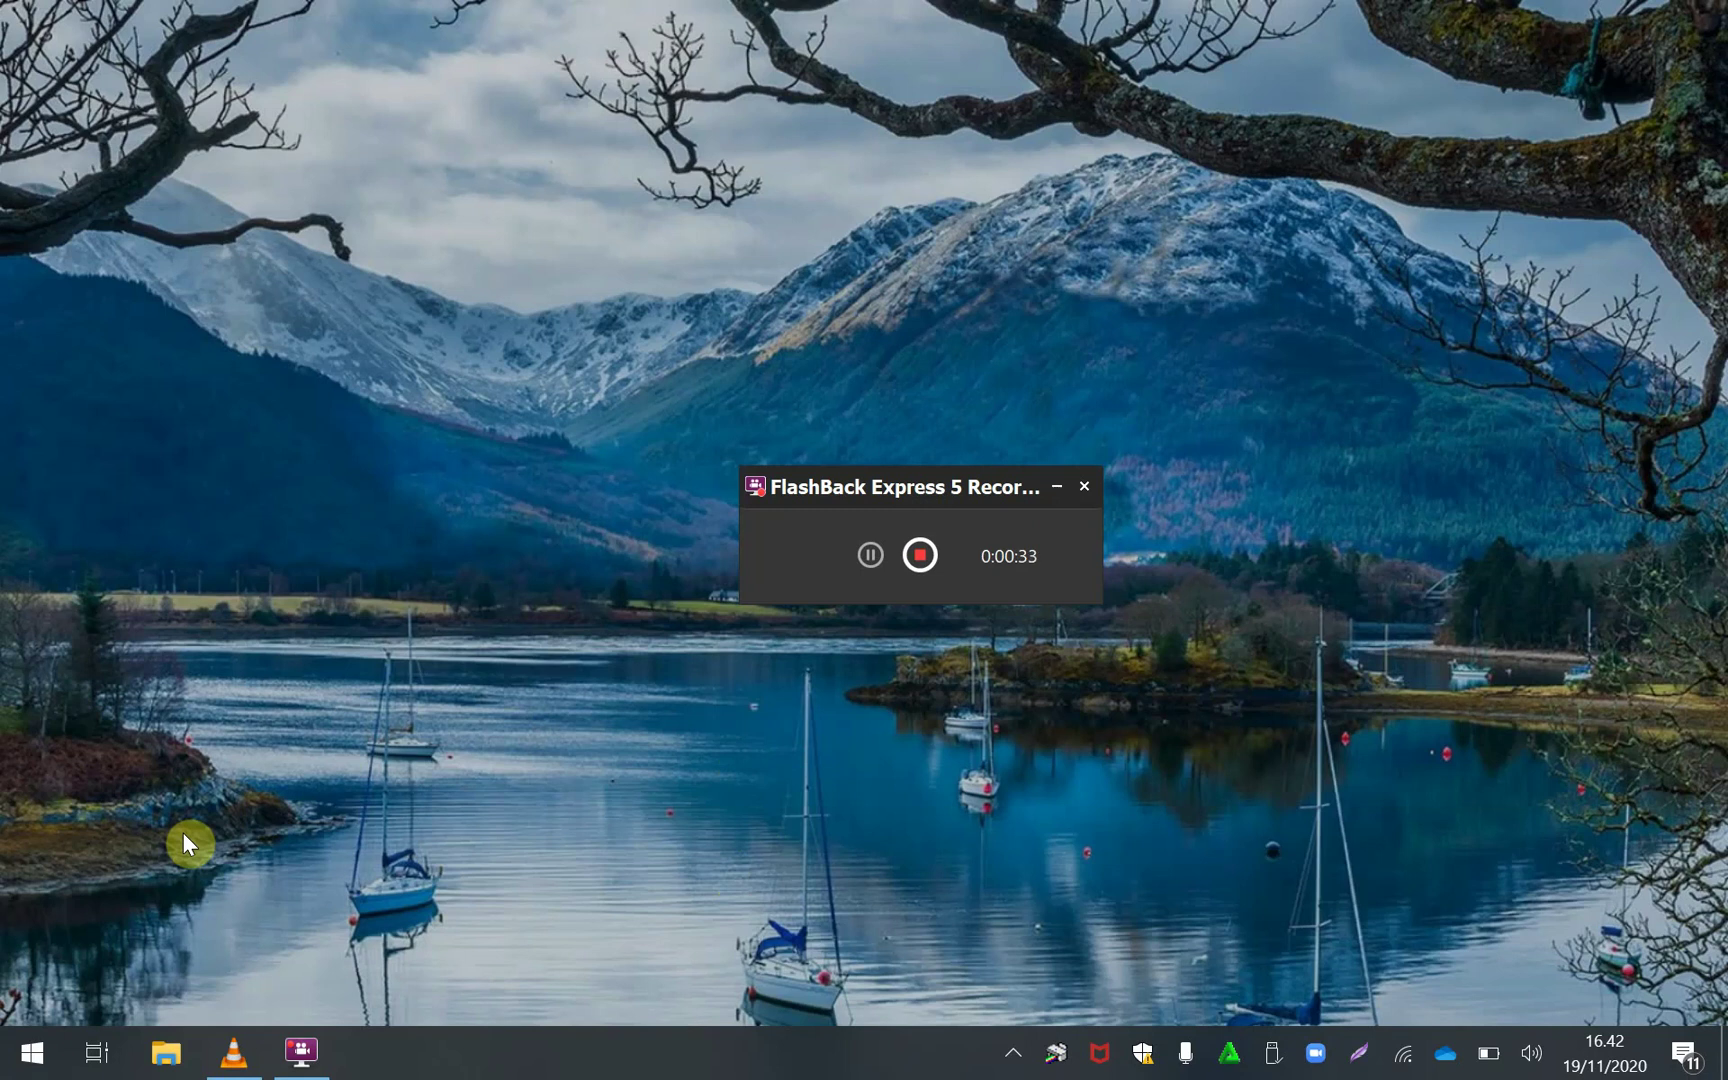
Launch Cisco Packet Tracer Student and maximize its window
left_click(30, 1064)
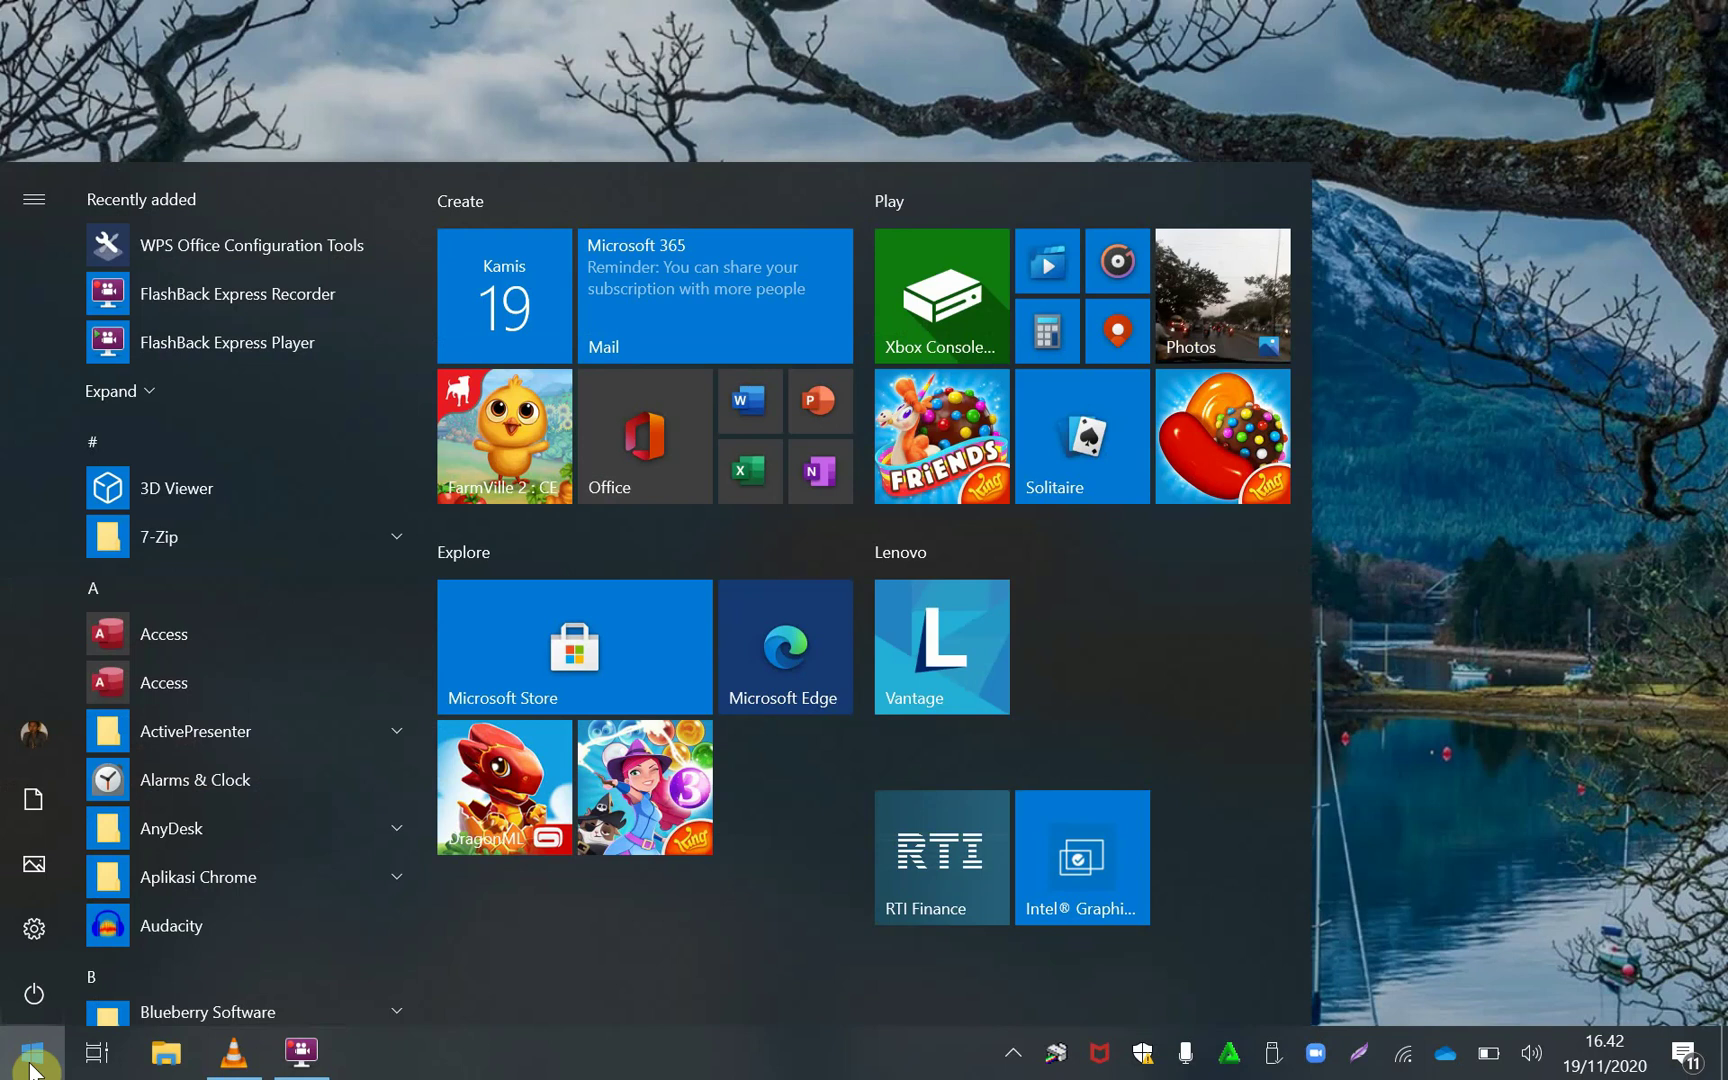
left_click(34, 1056)
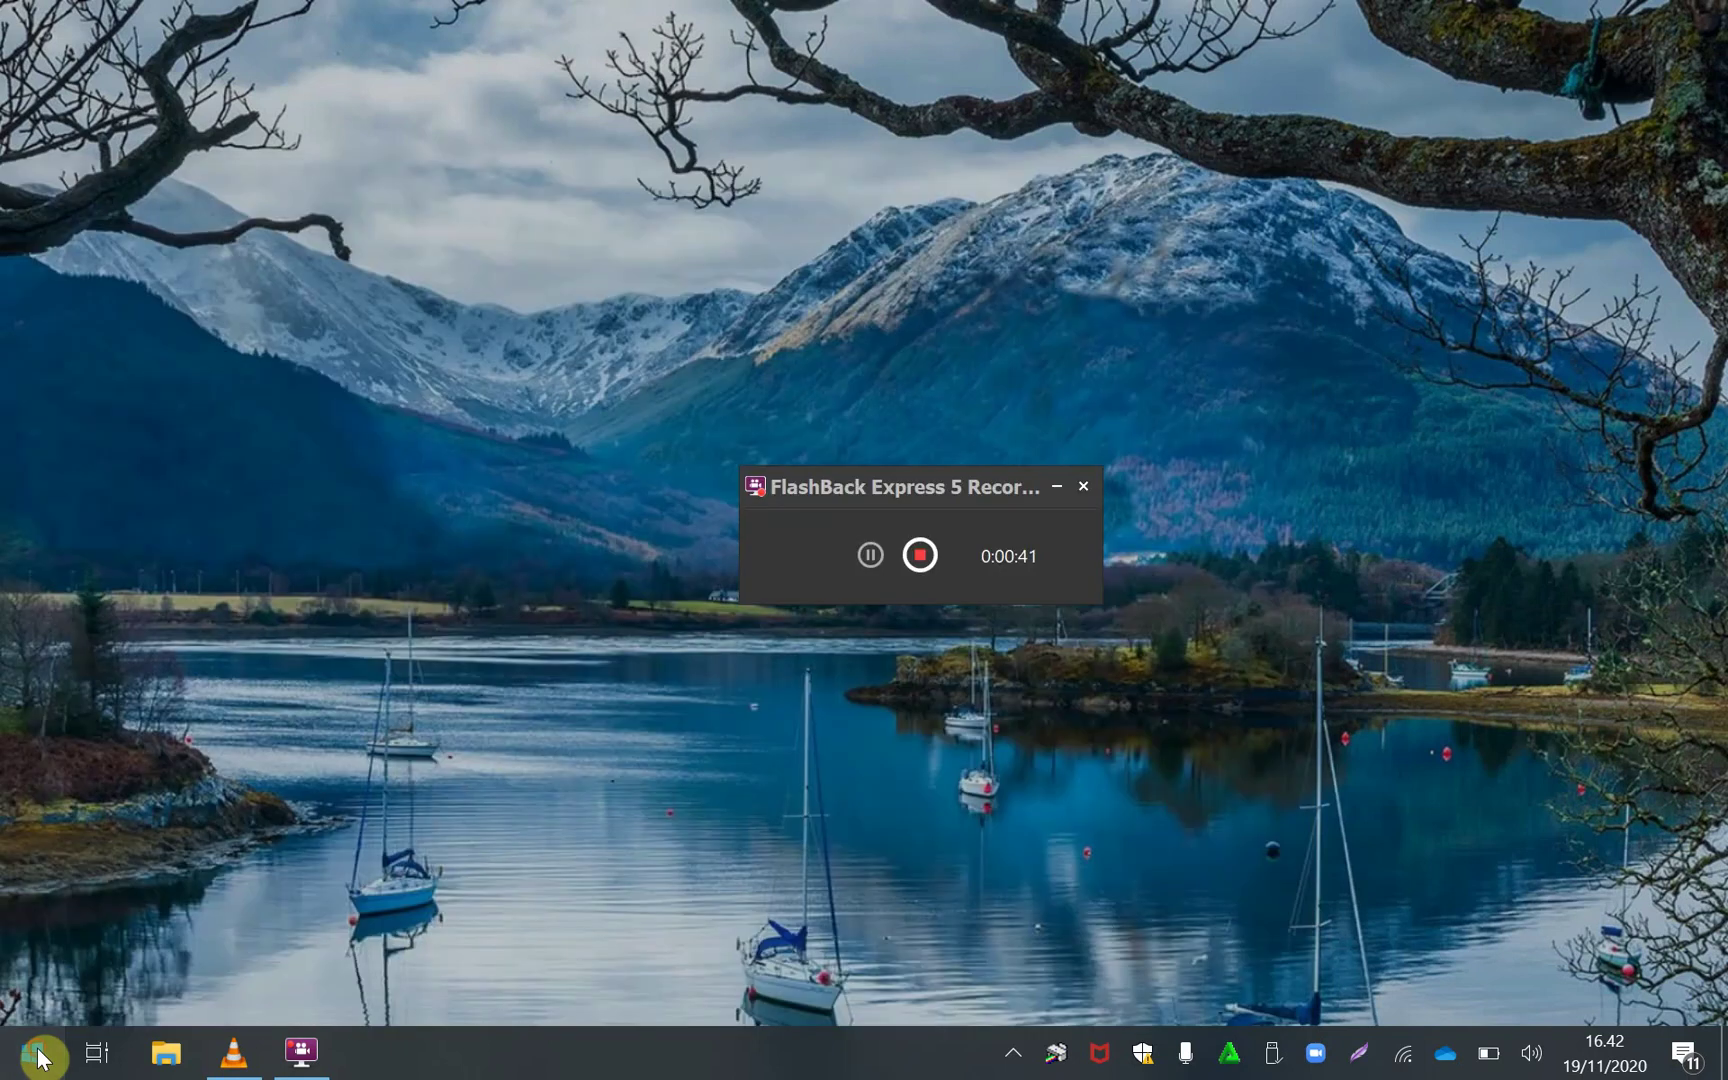
left_click(34, 1056)
type("cis")
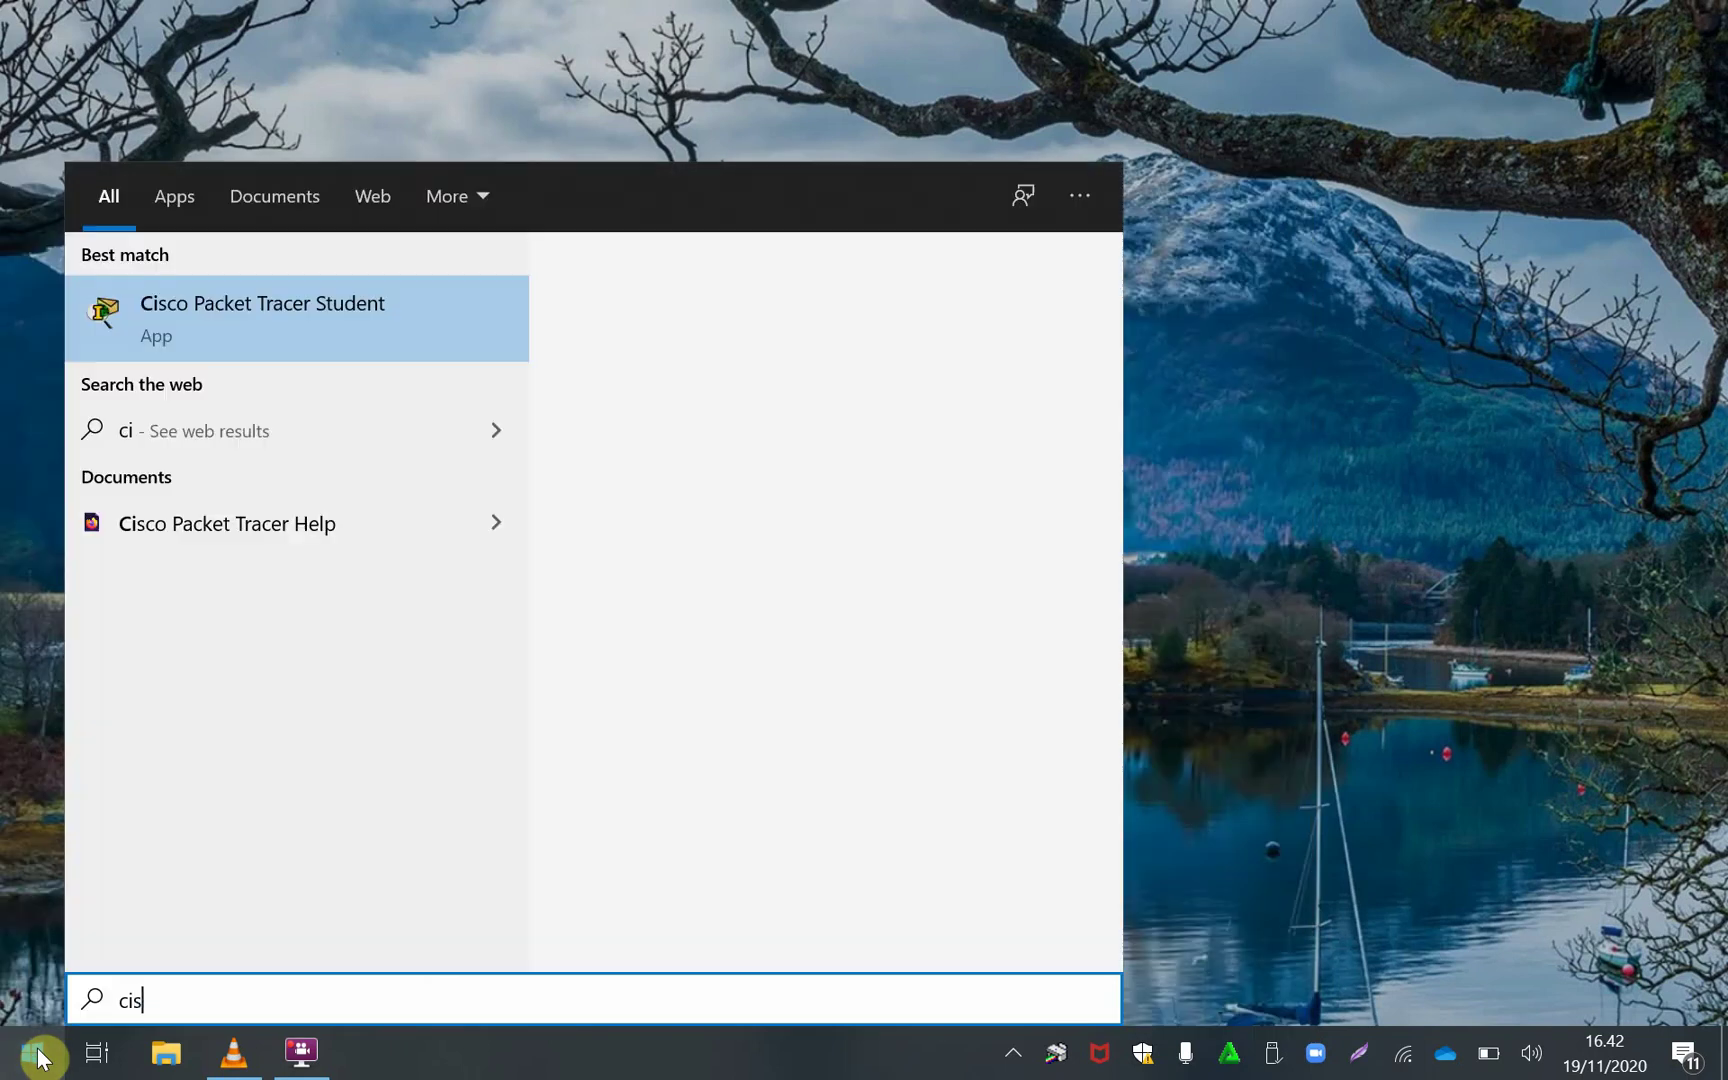
left_click(286, 343)
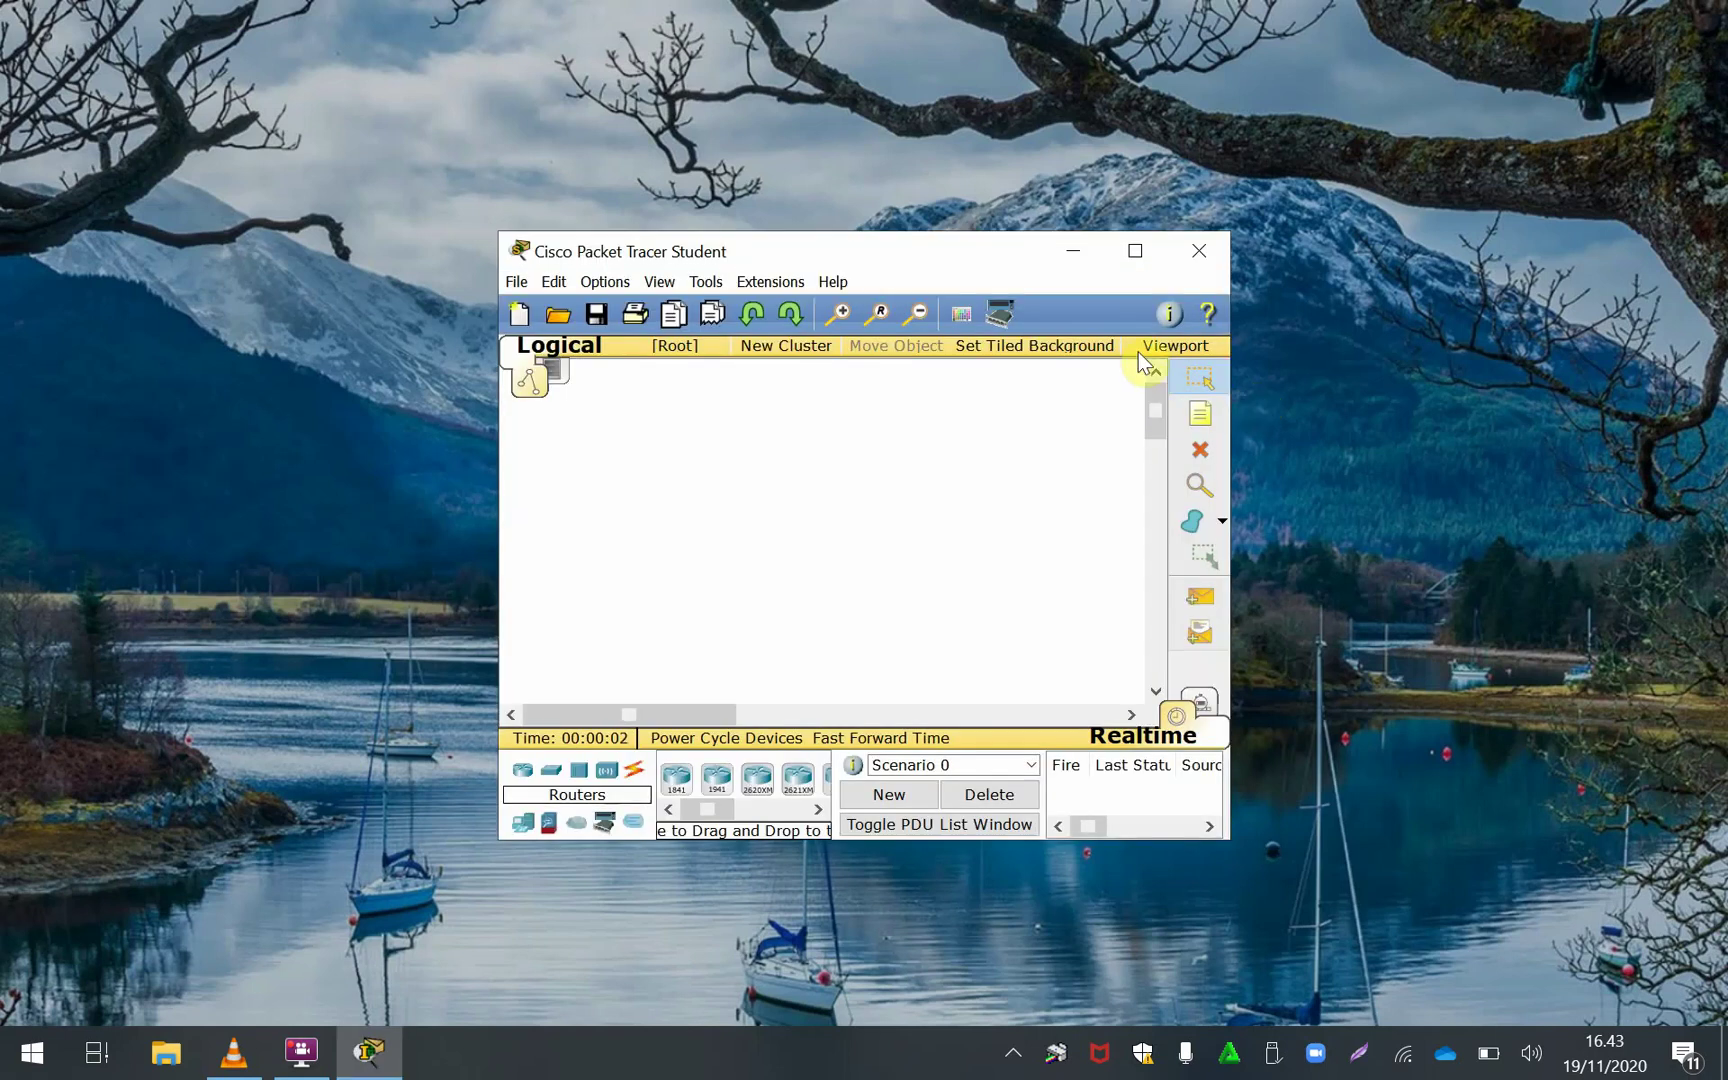
left_click(1133, 256)
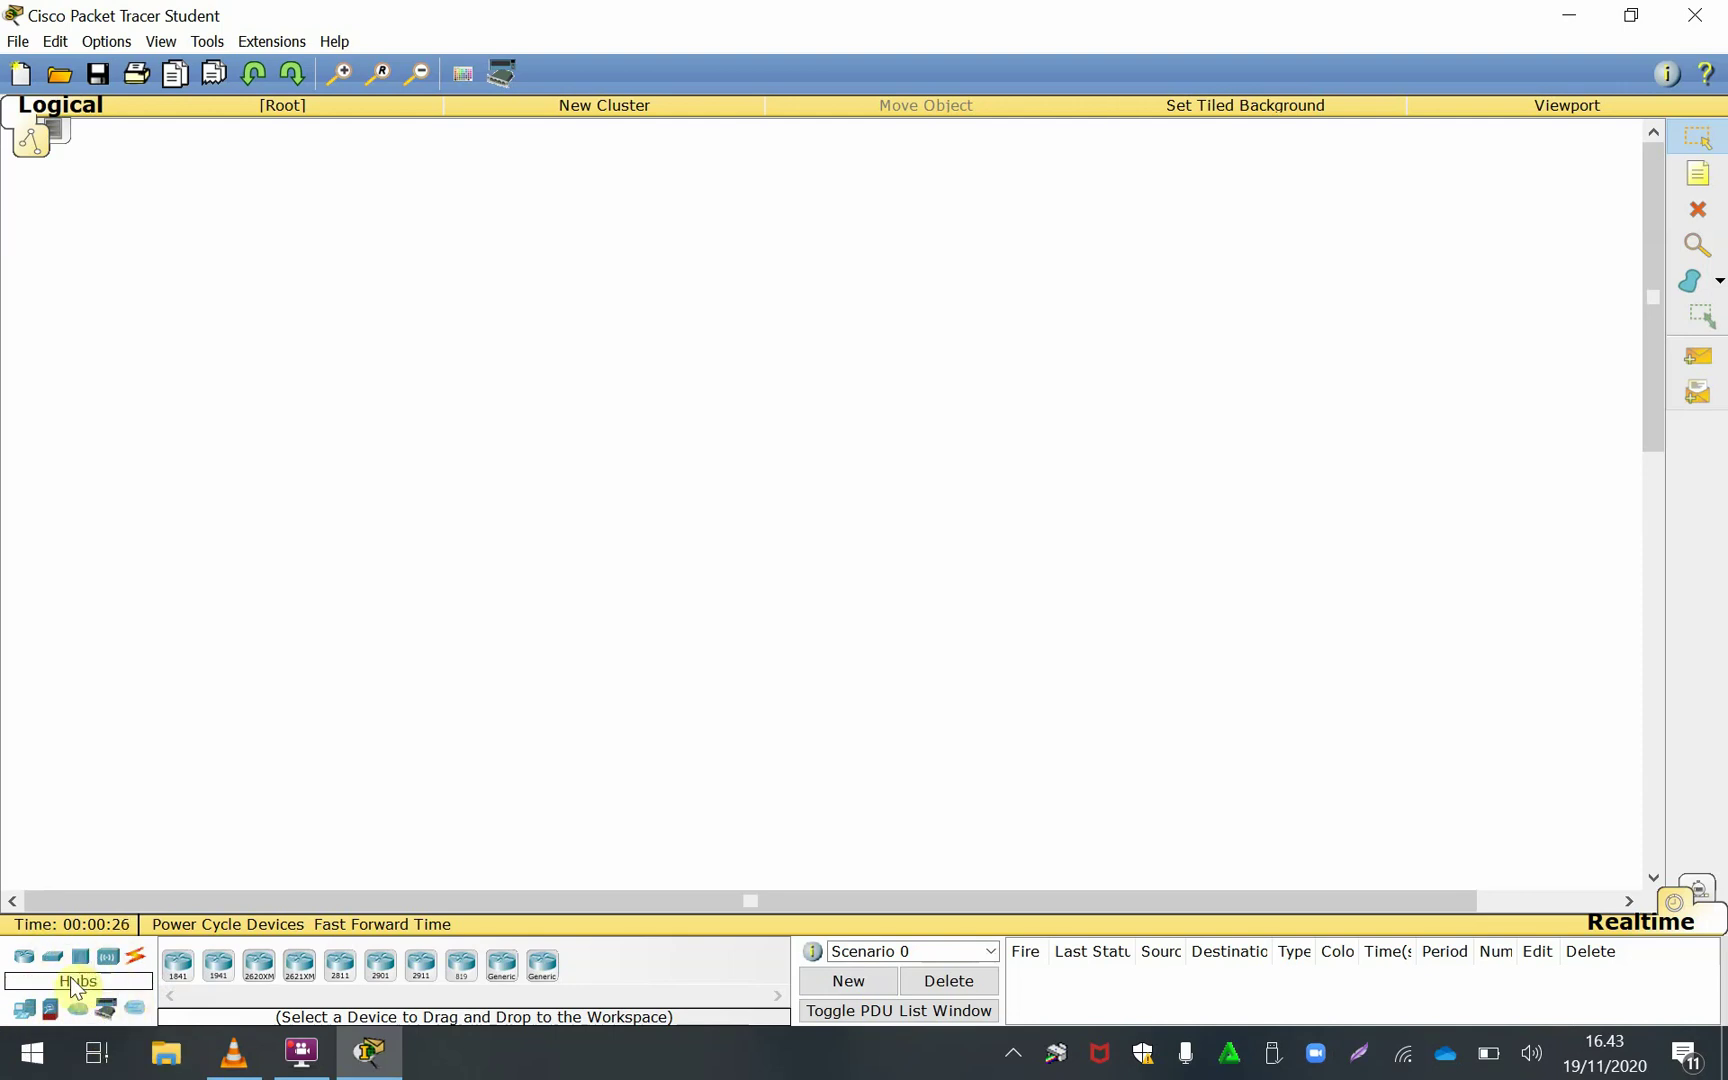
left_click(30, 1014)
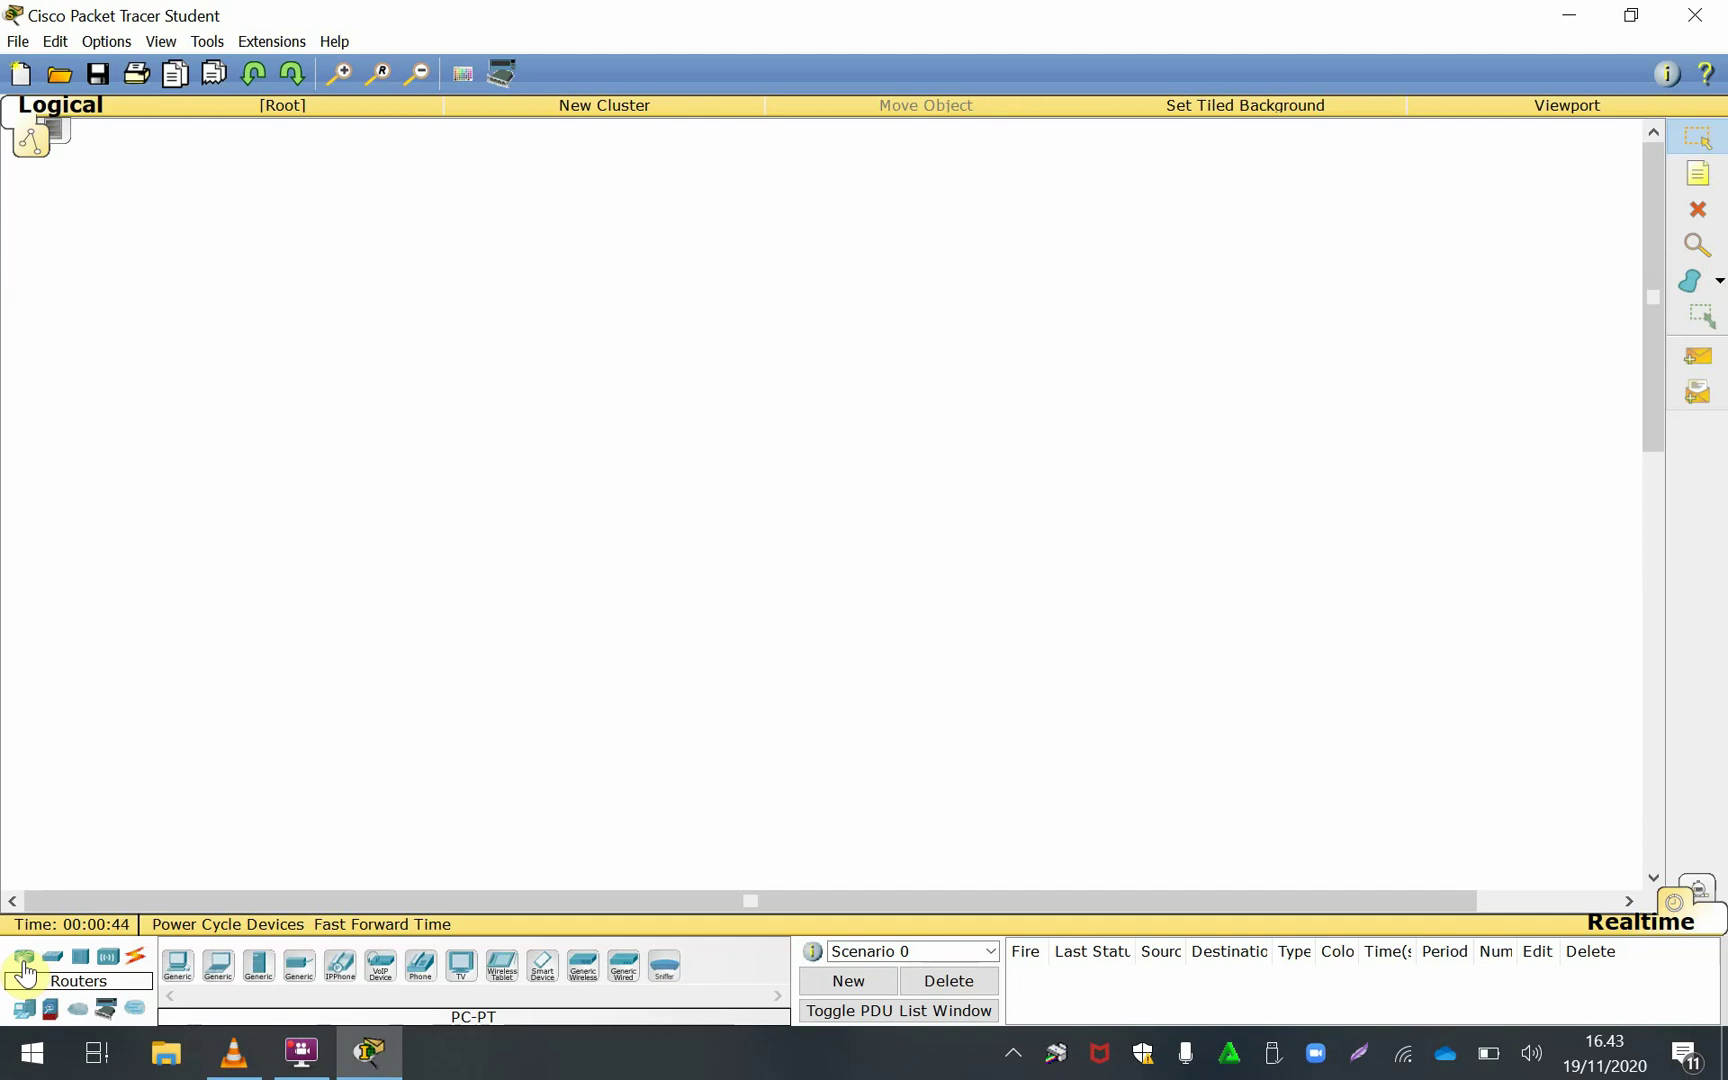
left_click(138, 966)
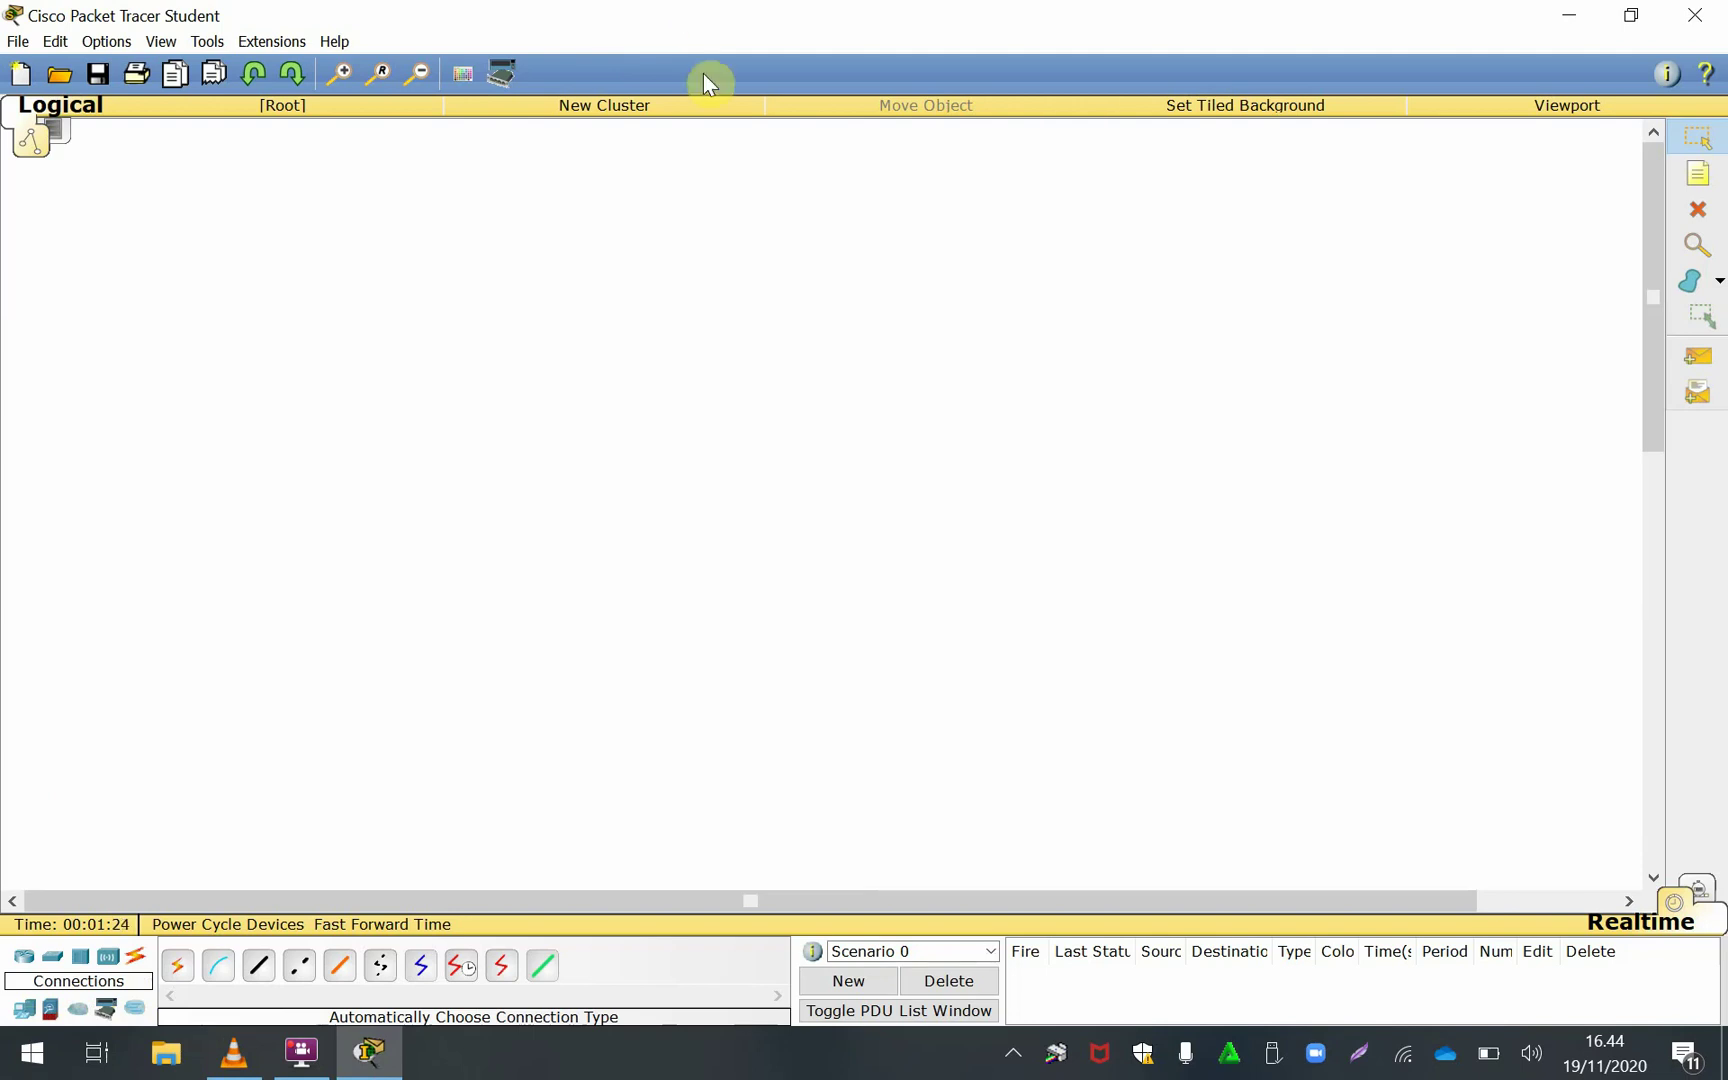
Place two generic PCs side by side in the workspace and a 2950-24 switch above and between them
left_click(23, 1018)
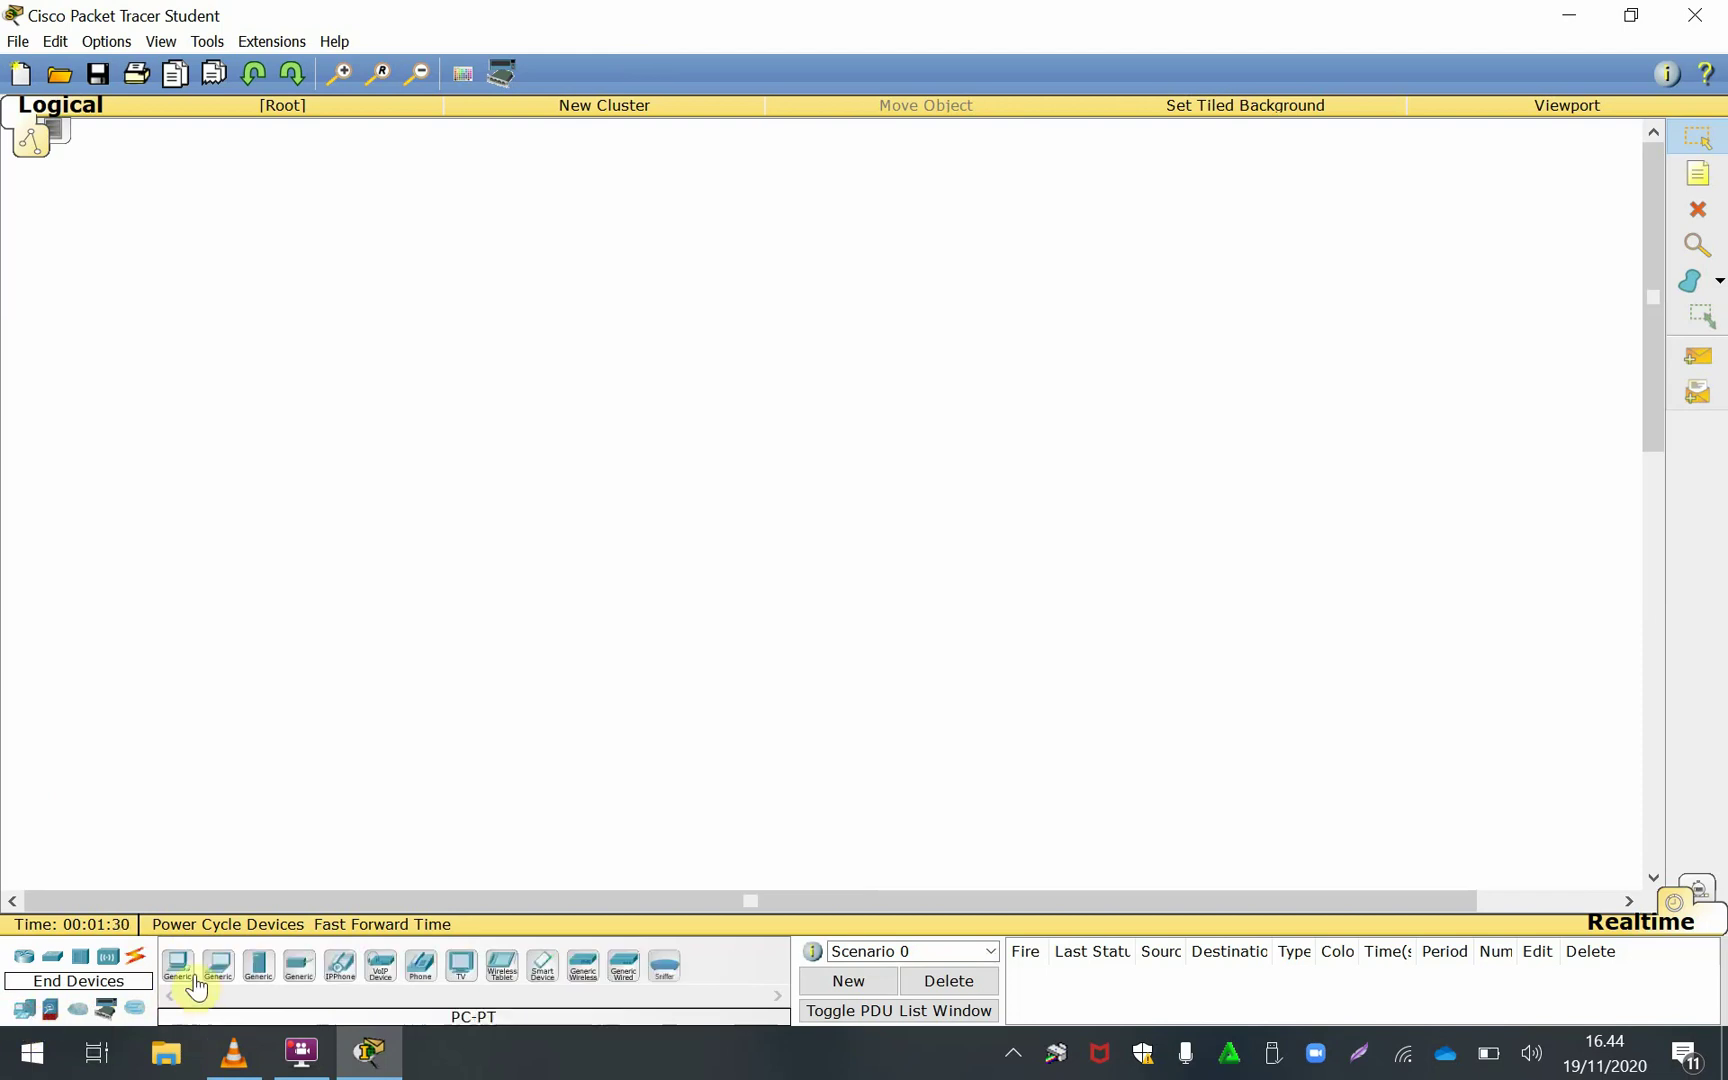
left_click_drag(181, 970, 577, 444)
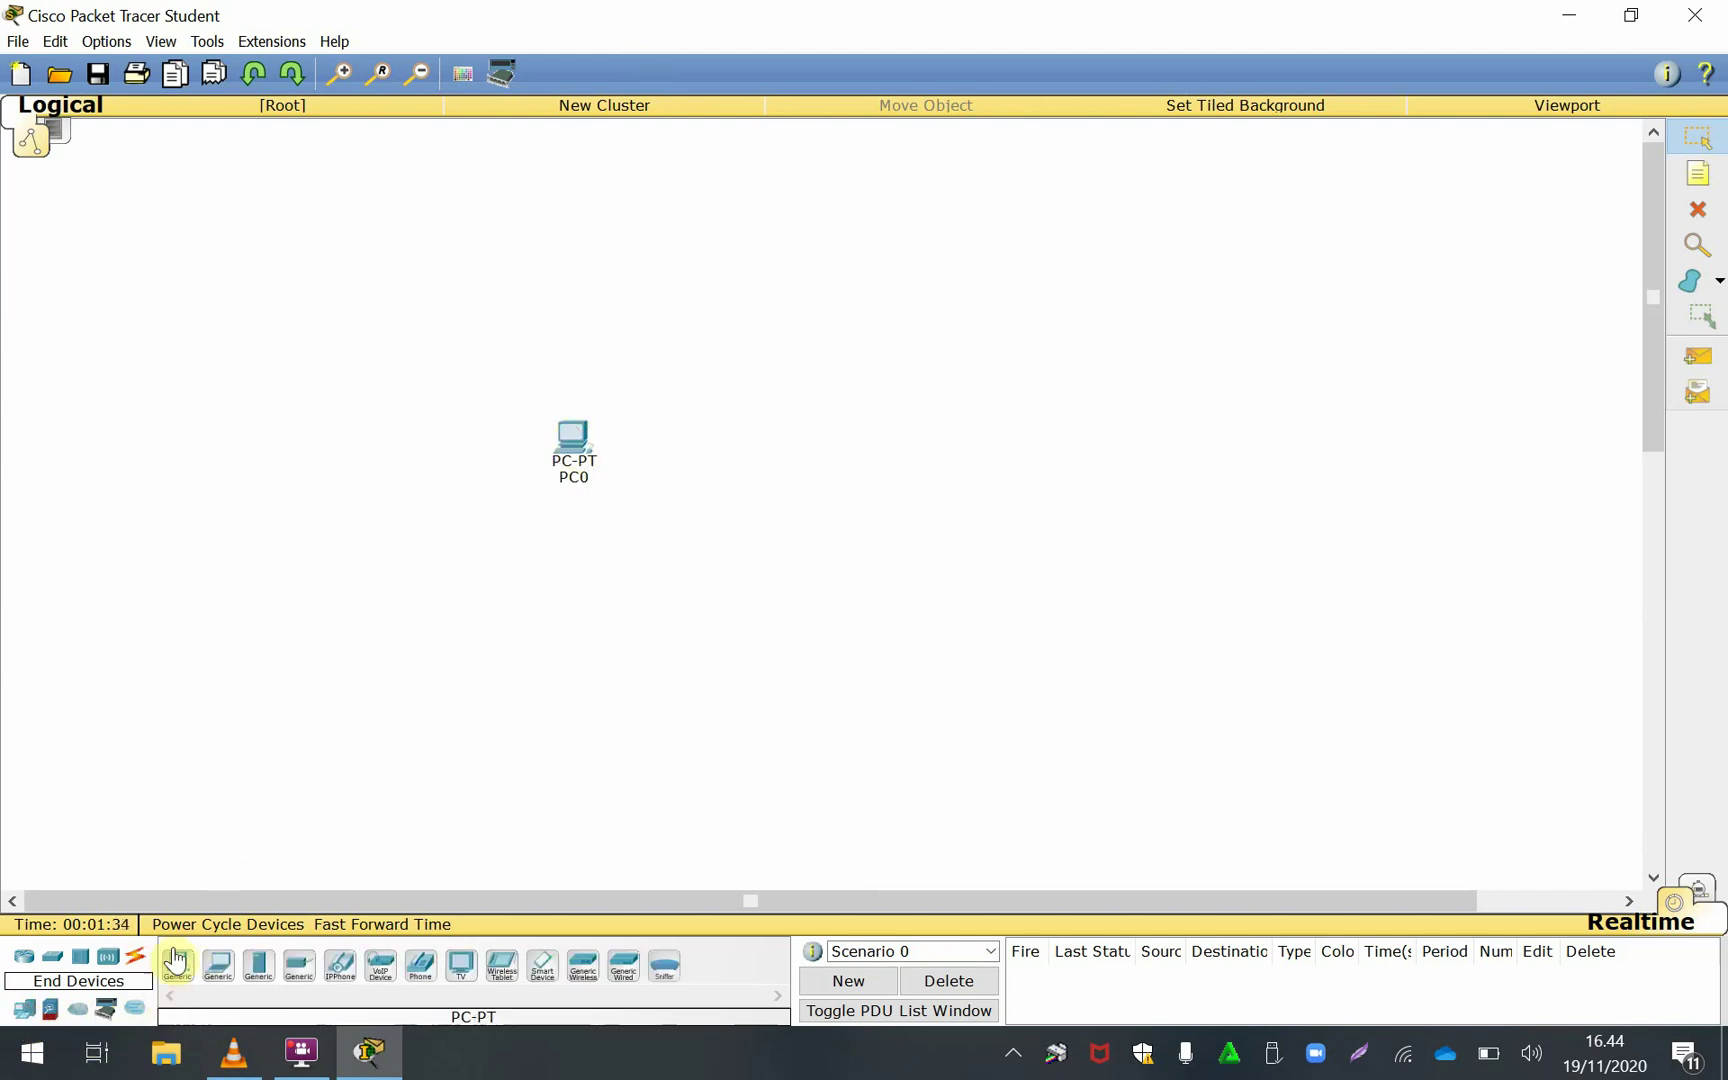
left_click_drag(183, 978, 809, 448)
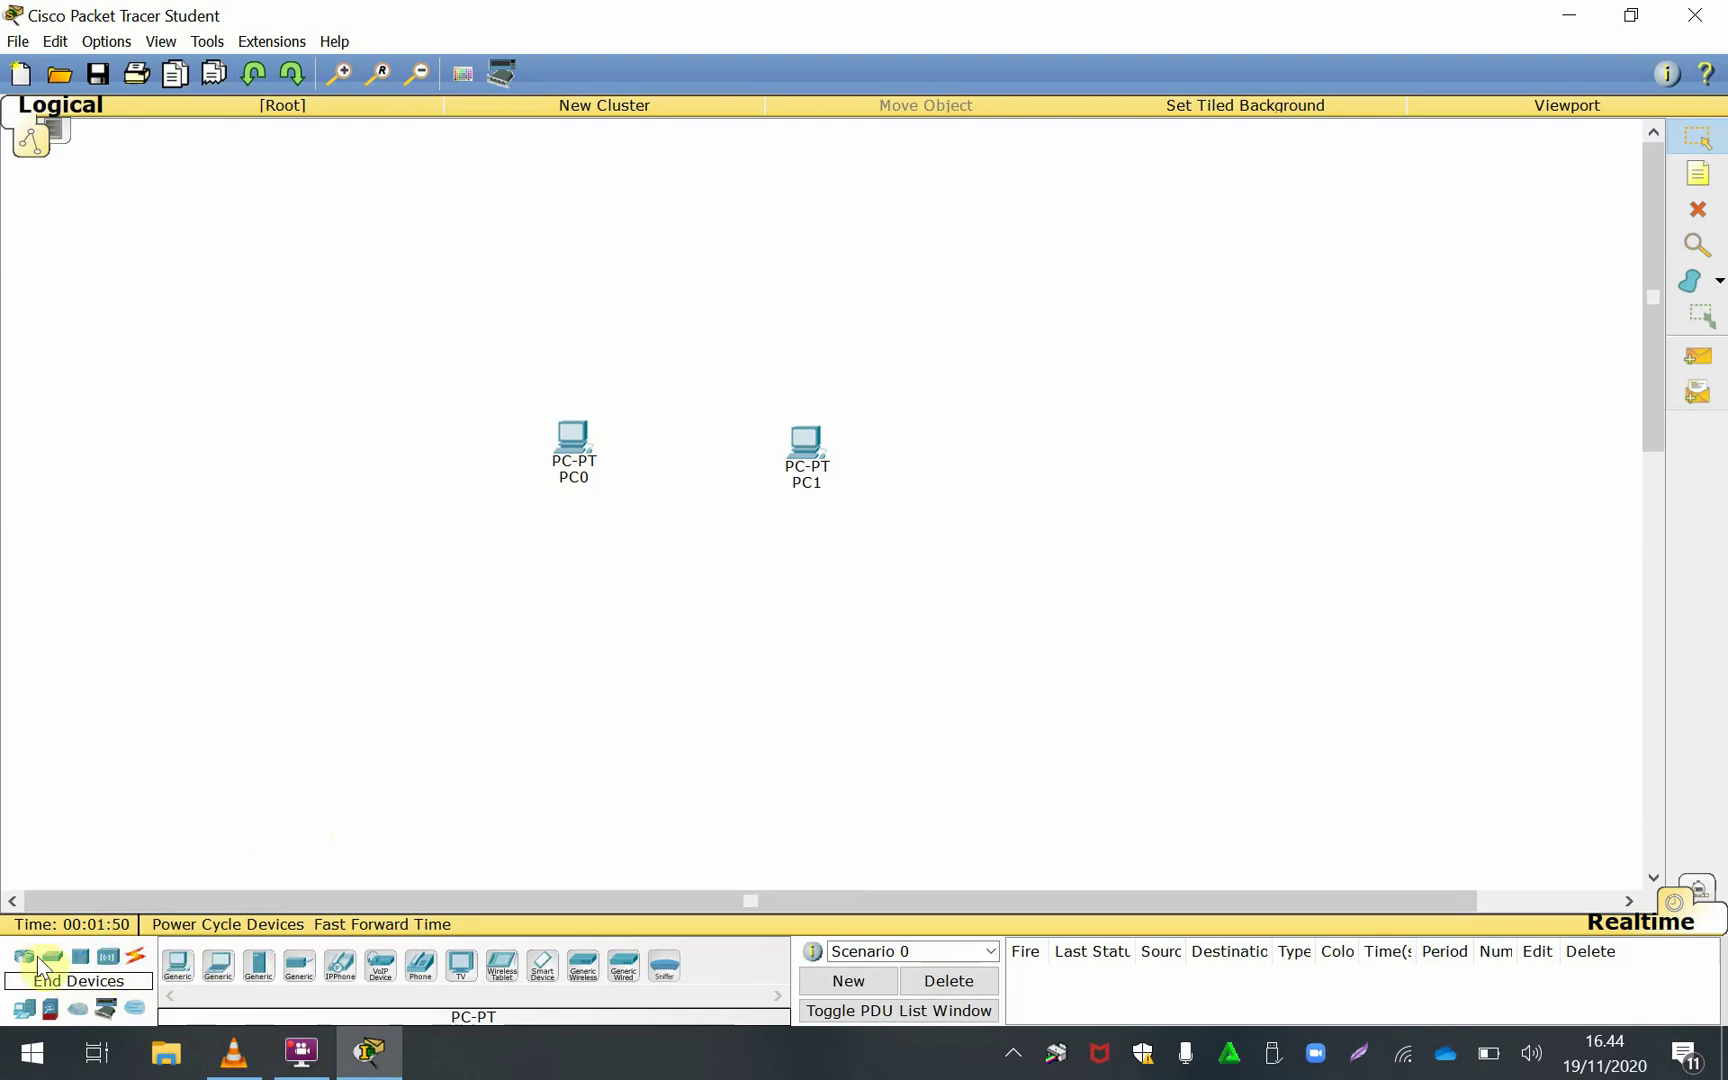
left_click_drag(36, 956, 705, 328)
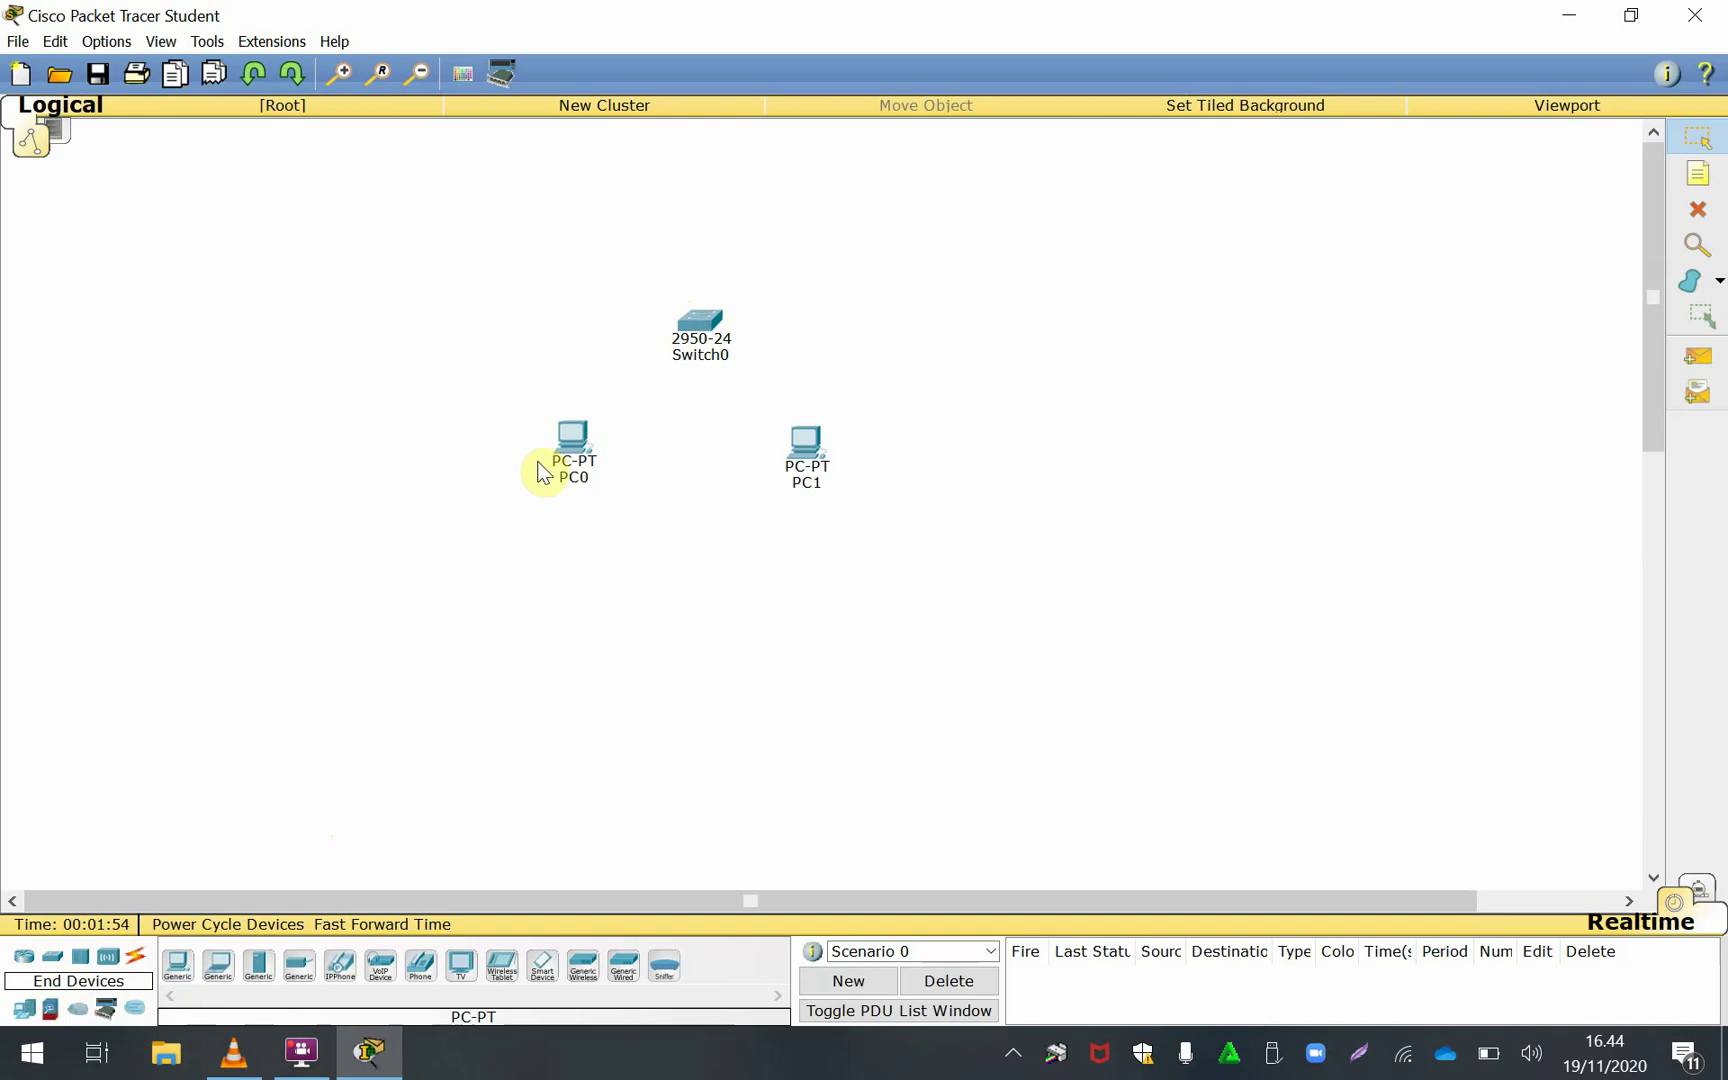
Move the two PCs farther apart and lower below the switch
left_click(576, 437)
left_click_drag(825, 458, 872, 477)
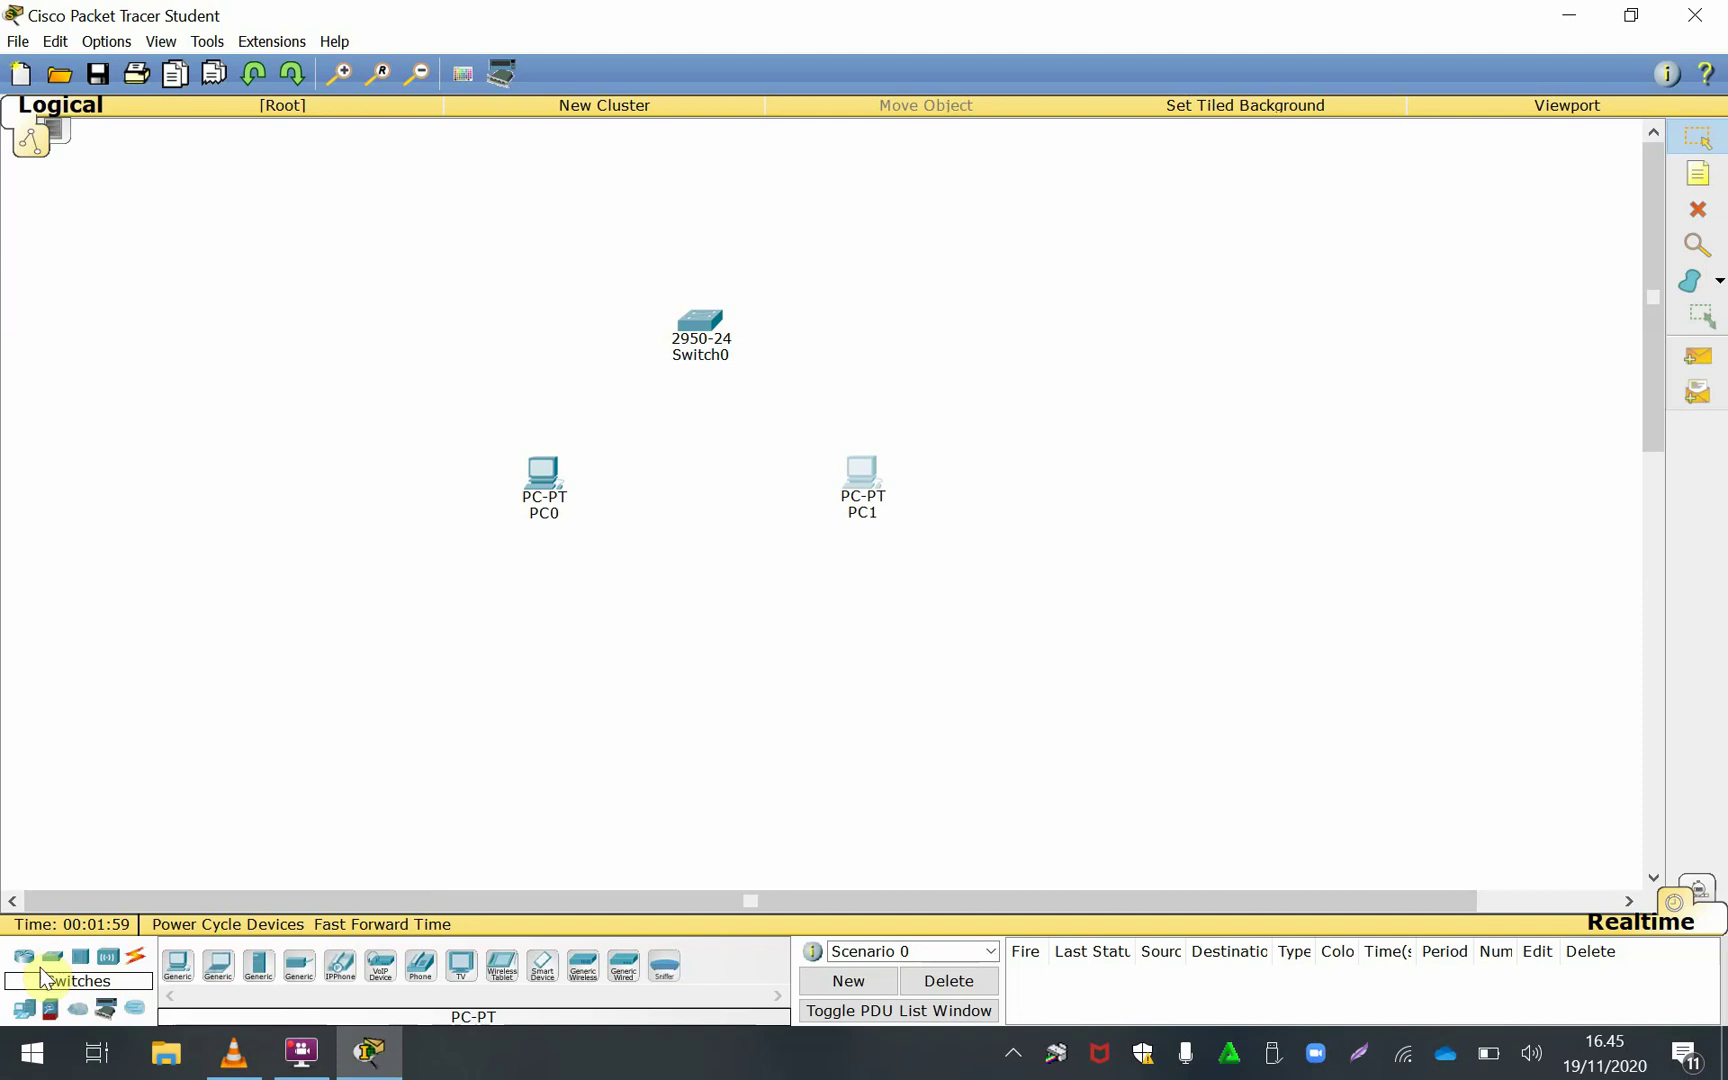
left_click(555, 495)
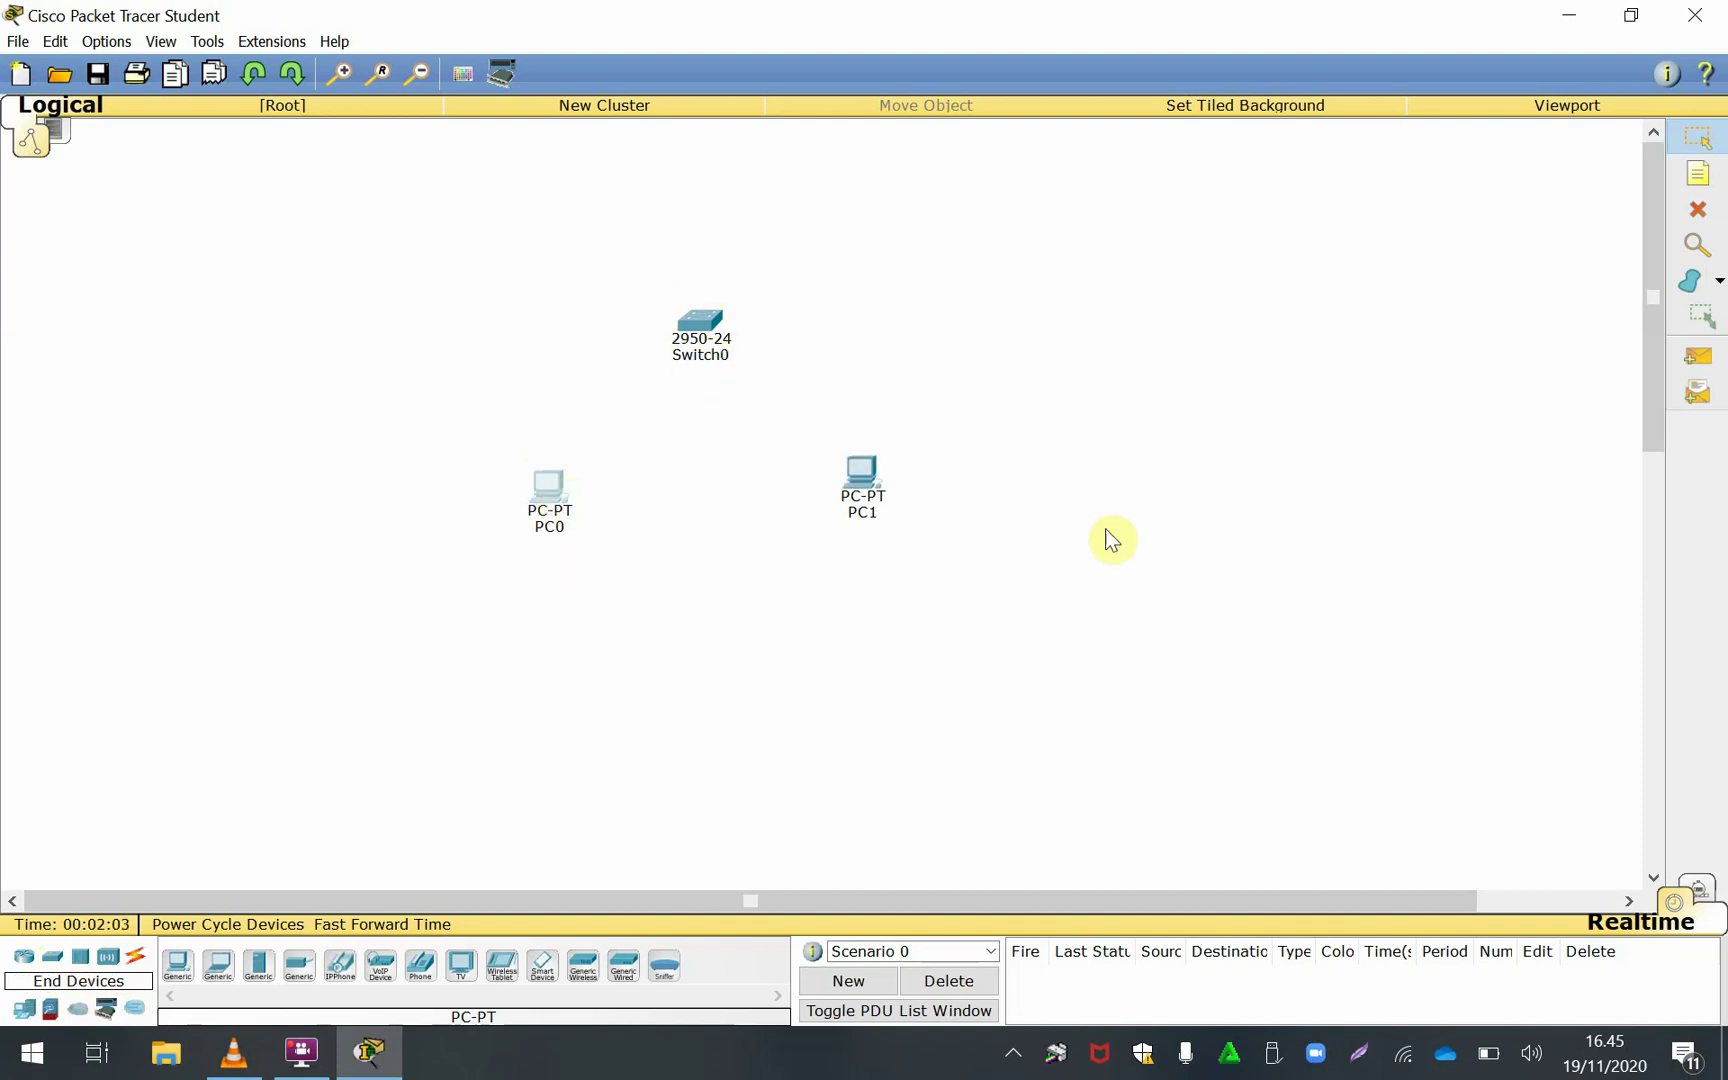
left_click_drag(860, 482, 876, 486)
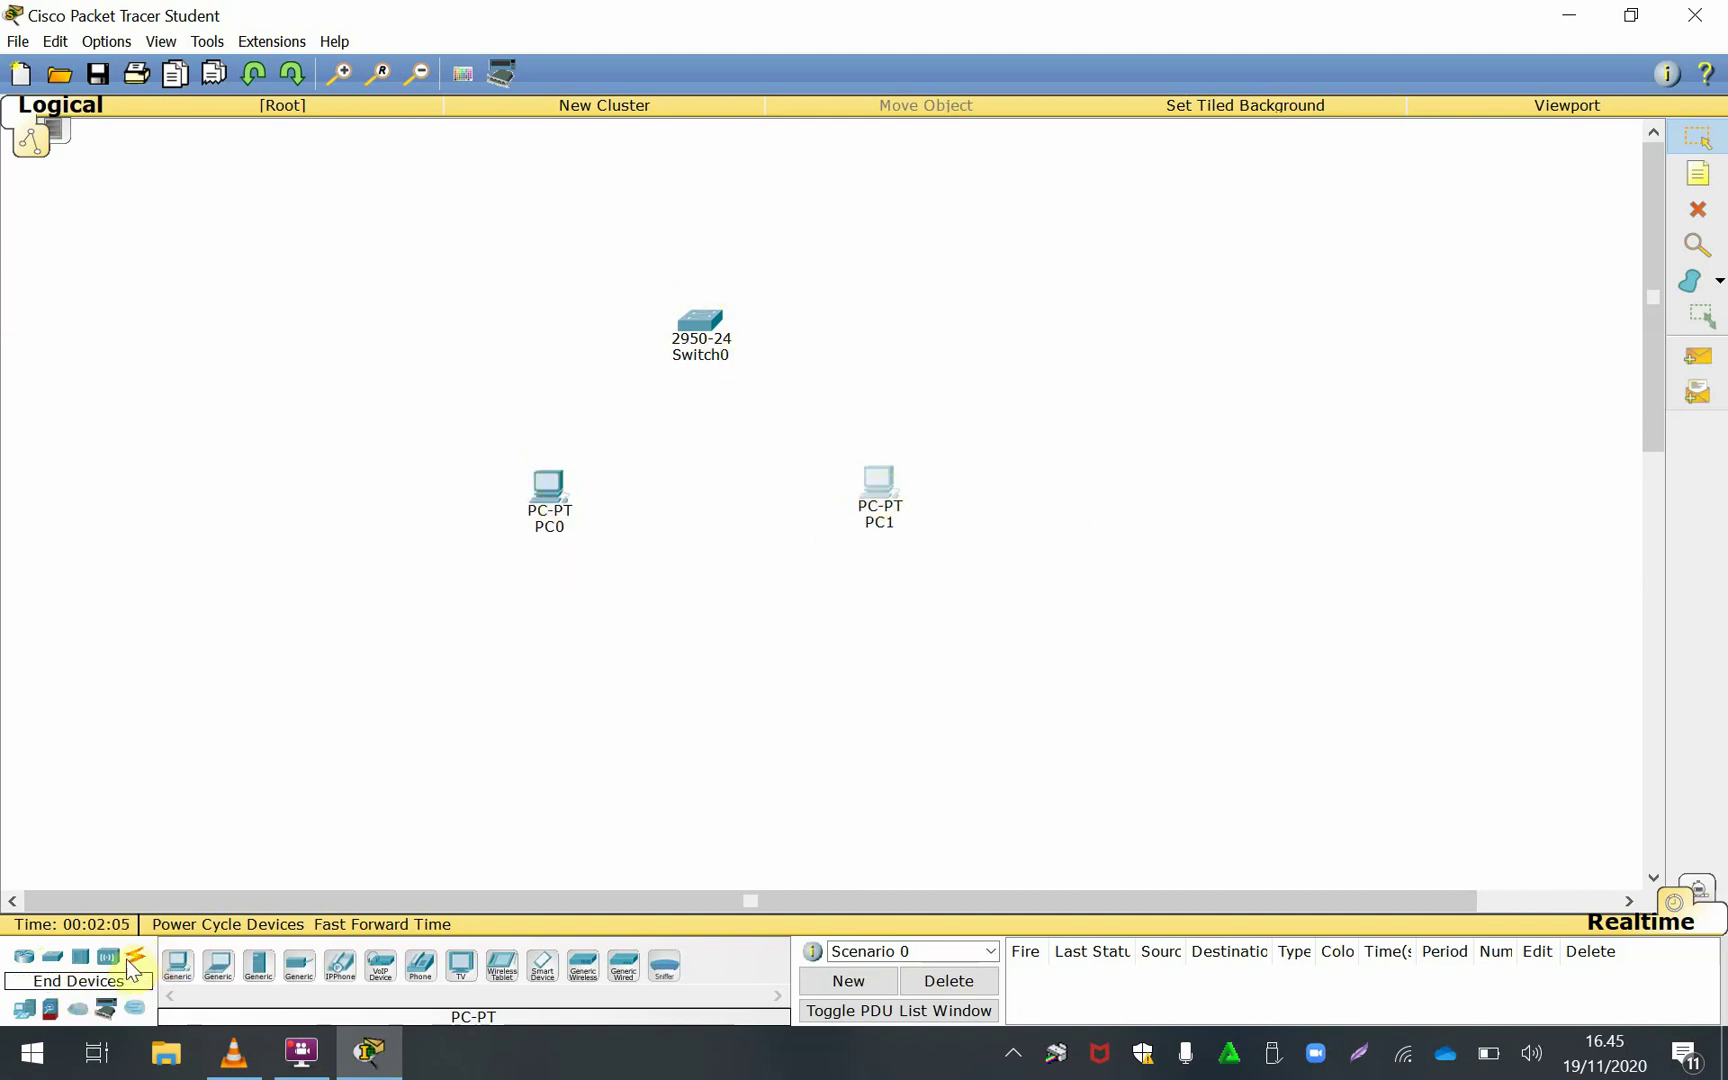
Connect PC0's FastEthernet0 port to Switch0's FastEthernet0/1 port with a Copper Straight-Through cable
left_click(137, 966)
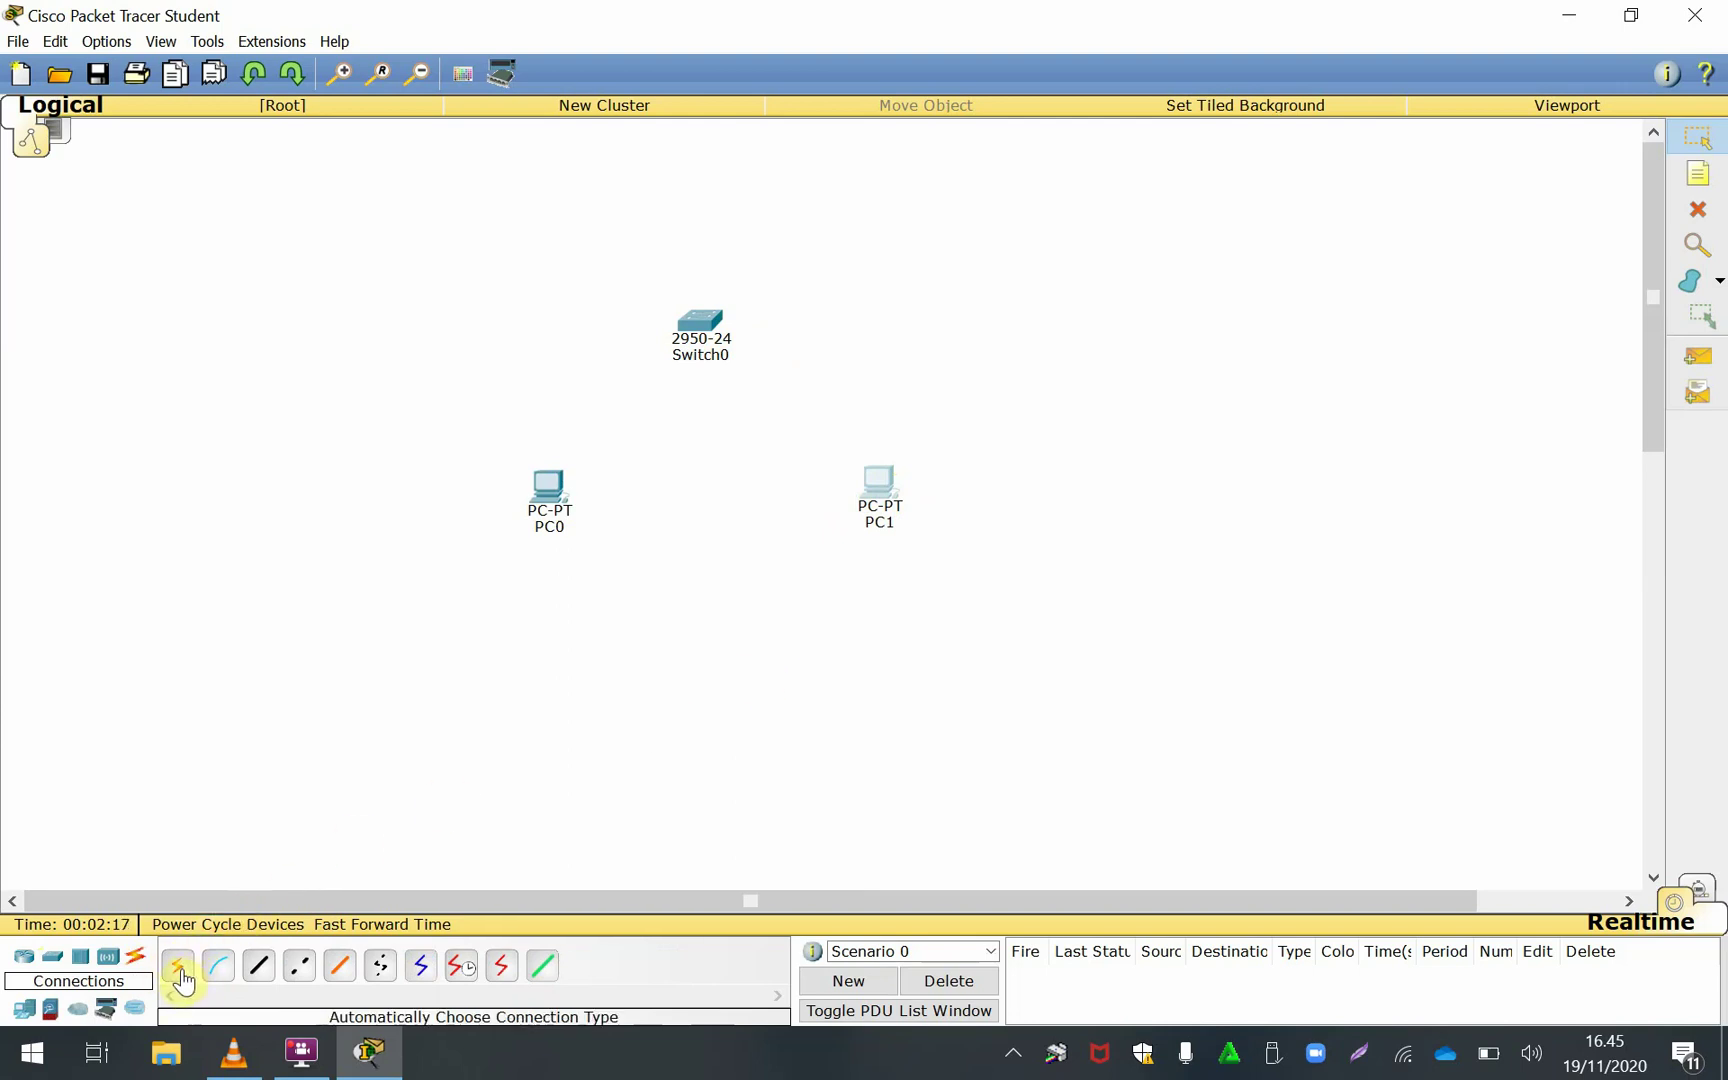
left_click(178, 975)
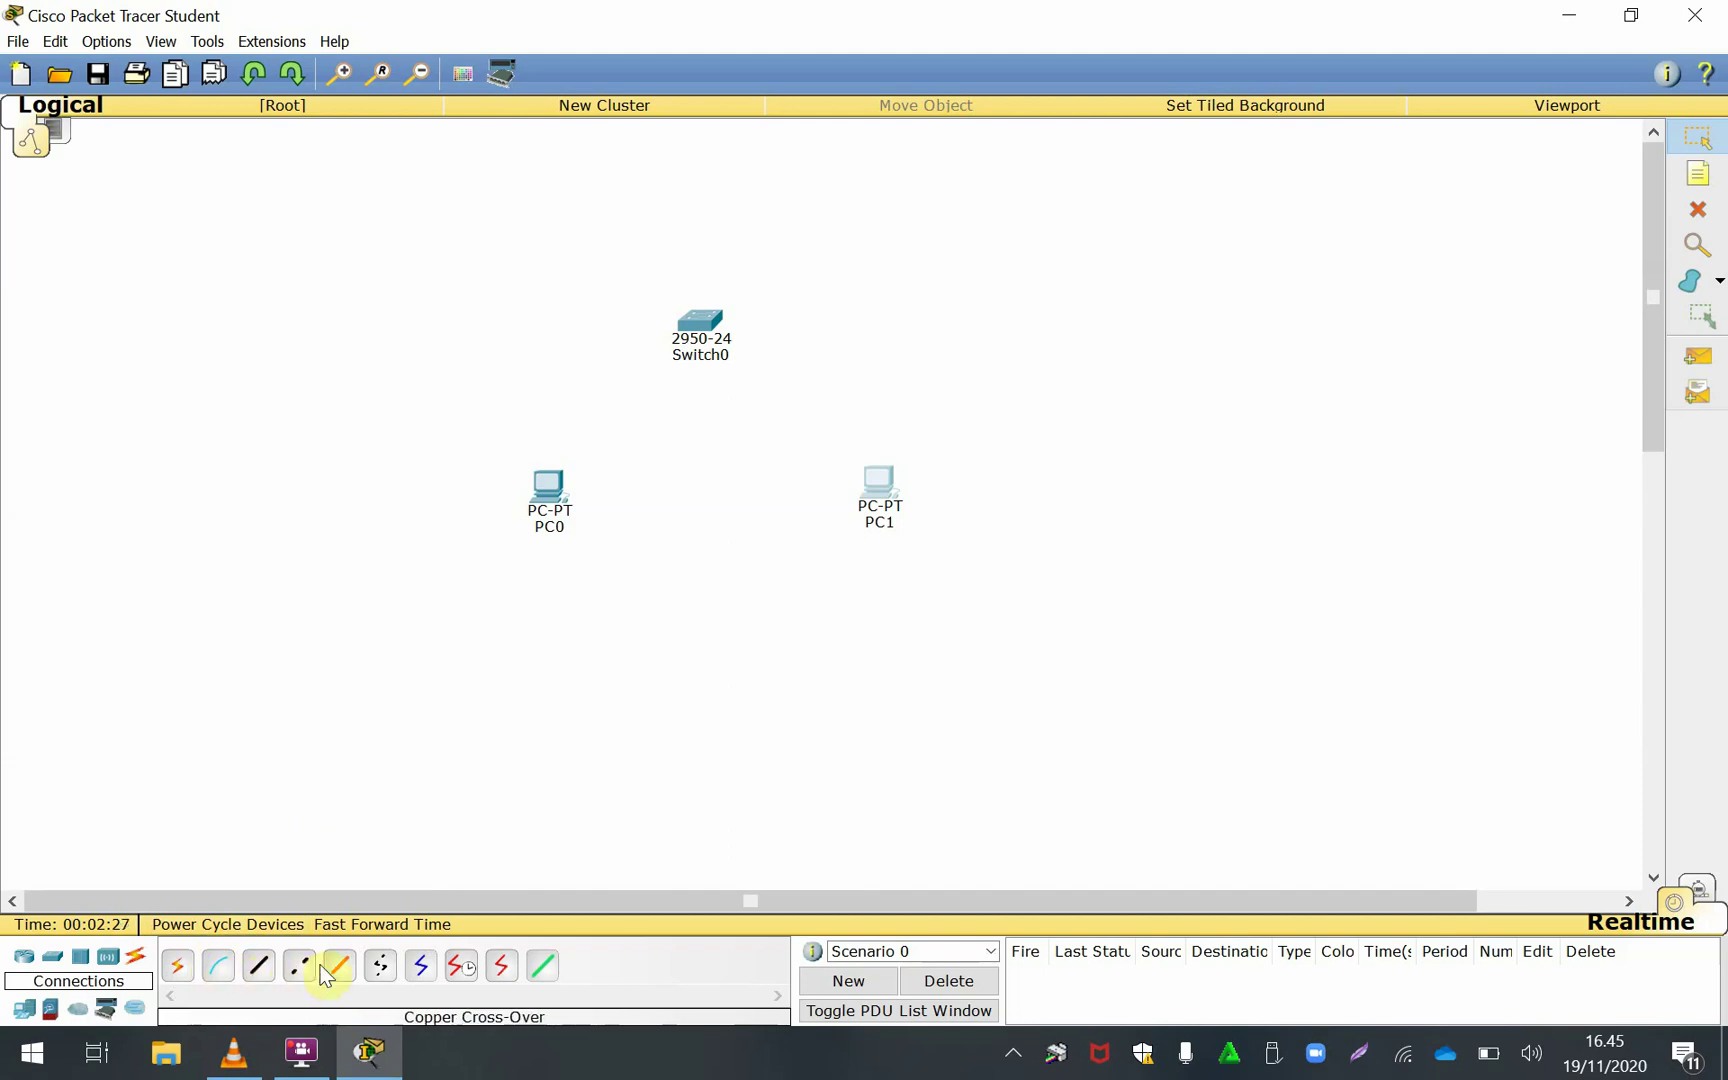
left_click(262, 966)
left_click(263, 972)
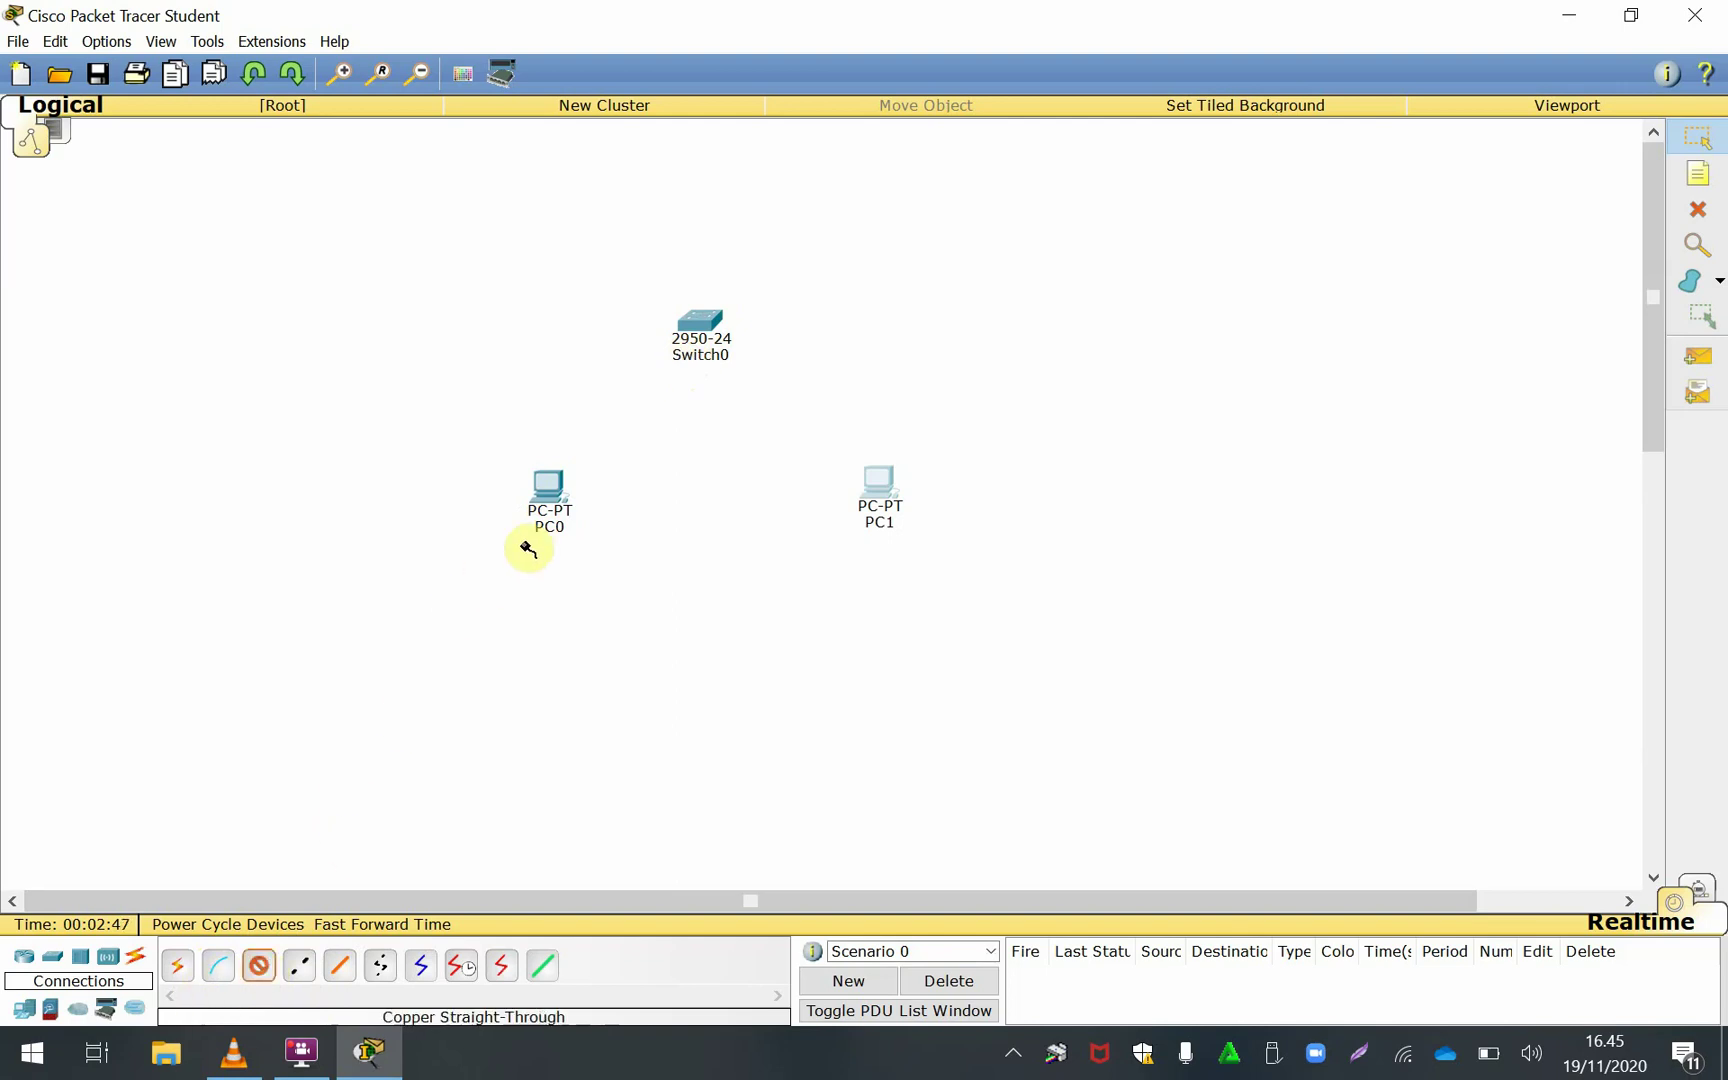
left_click(549, 491)
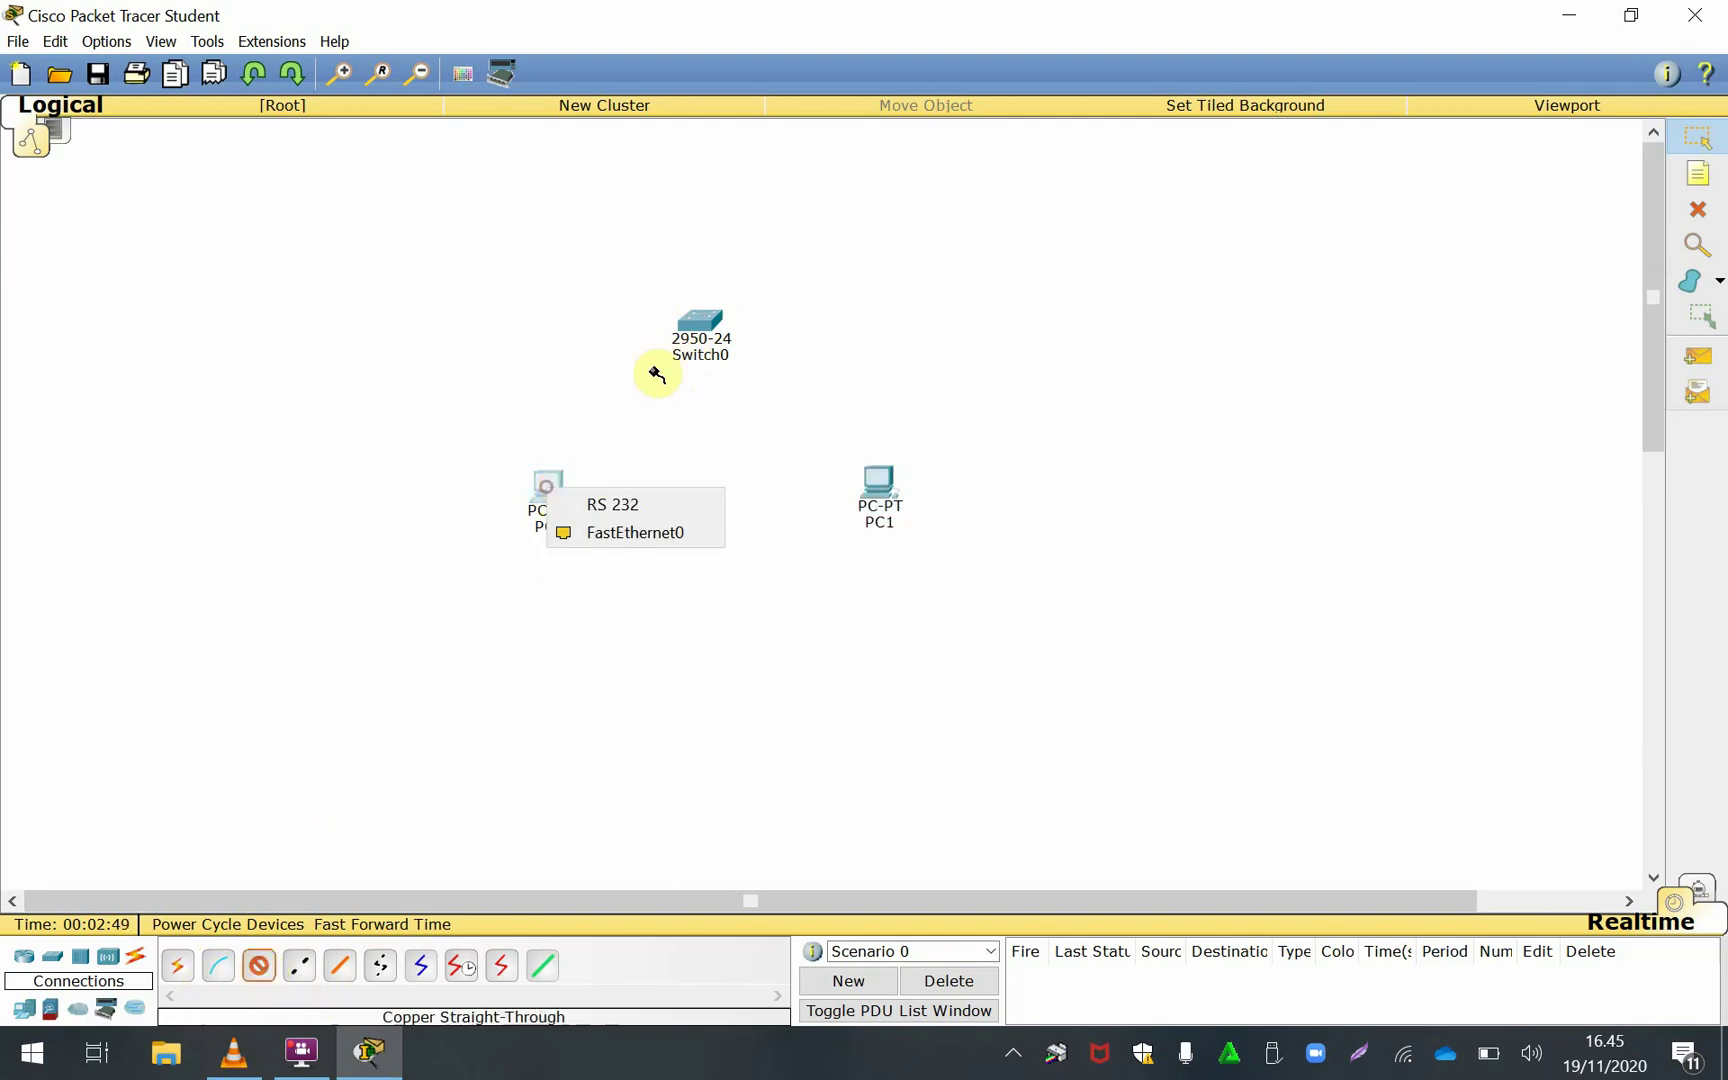
left_click(640, 532)
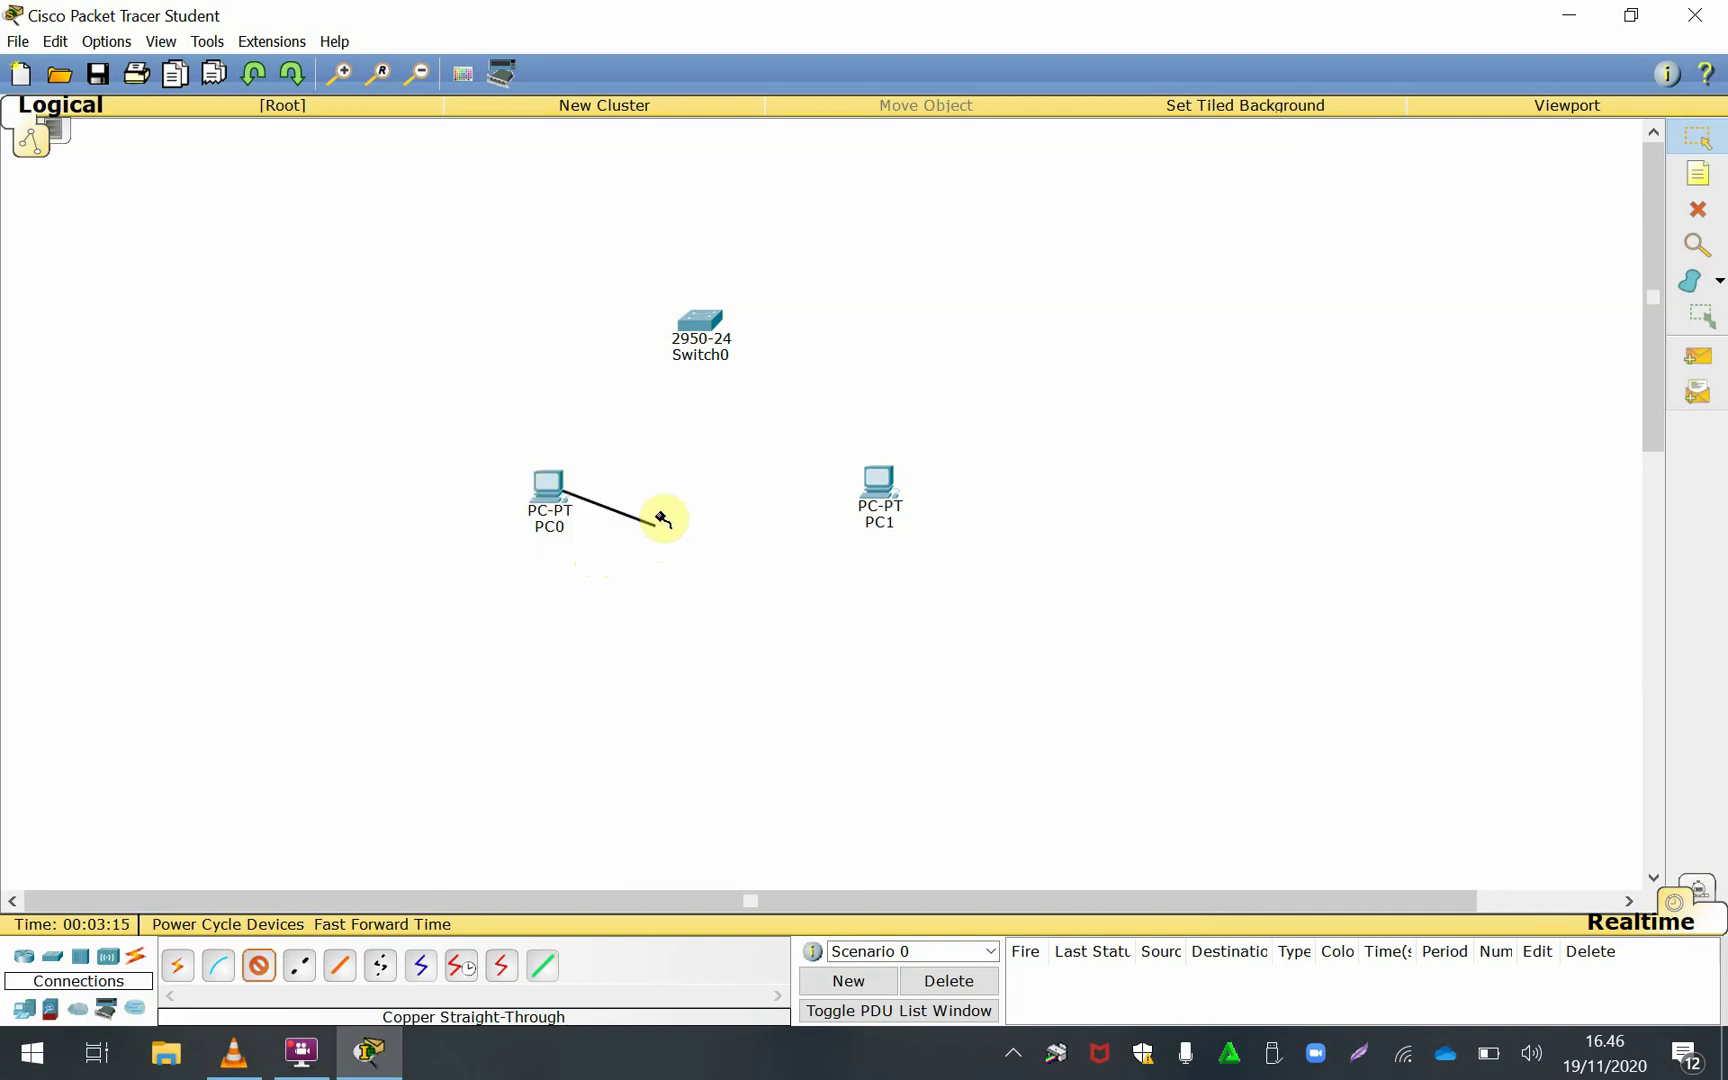
left_click(704, 325)
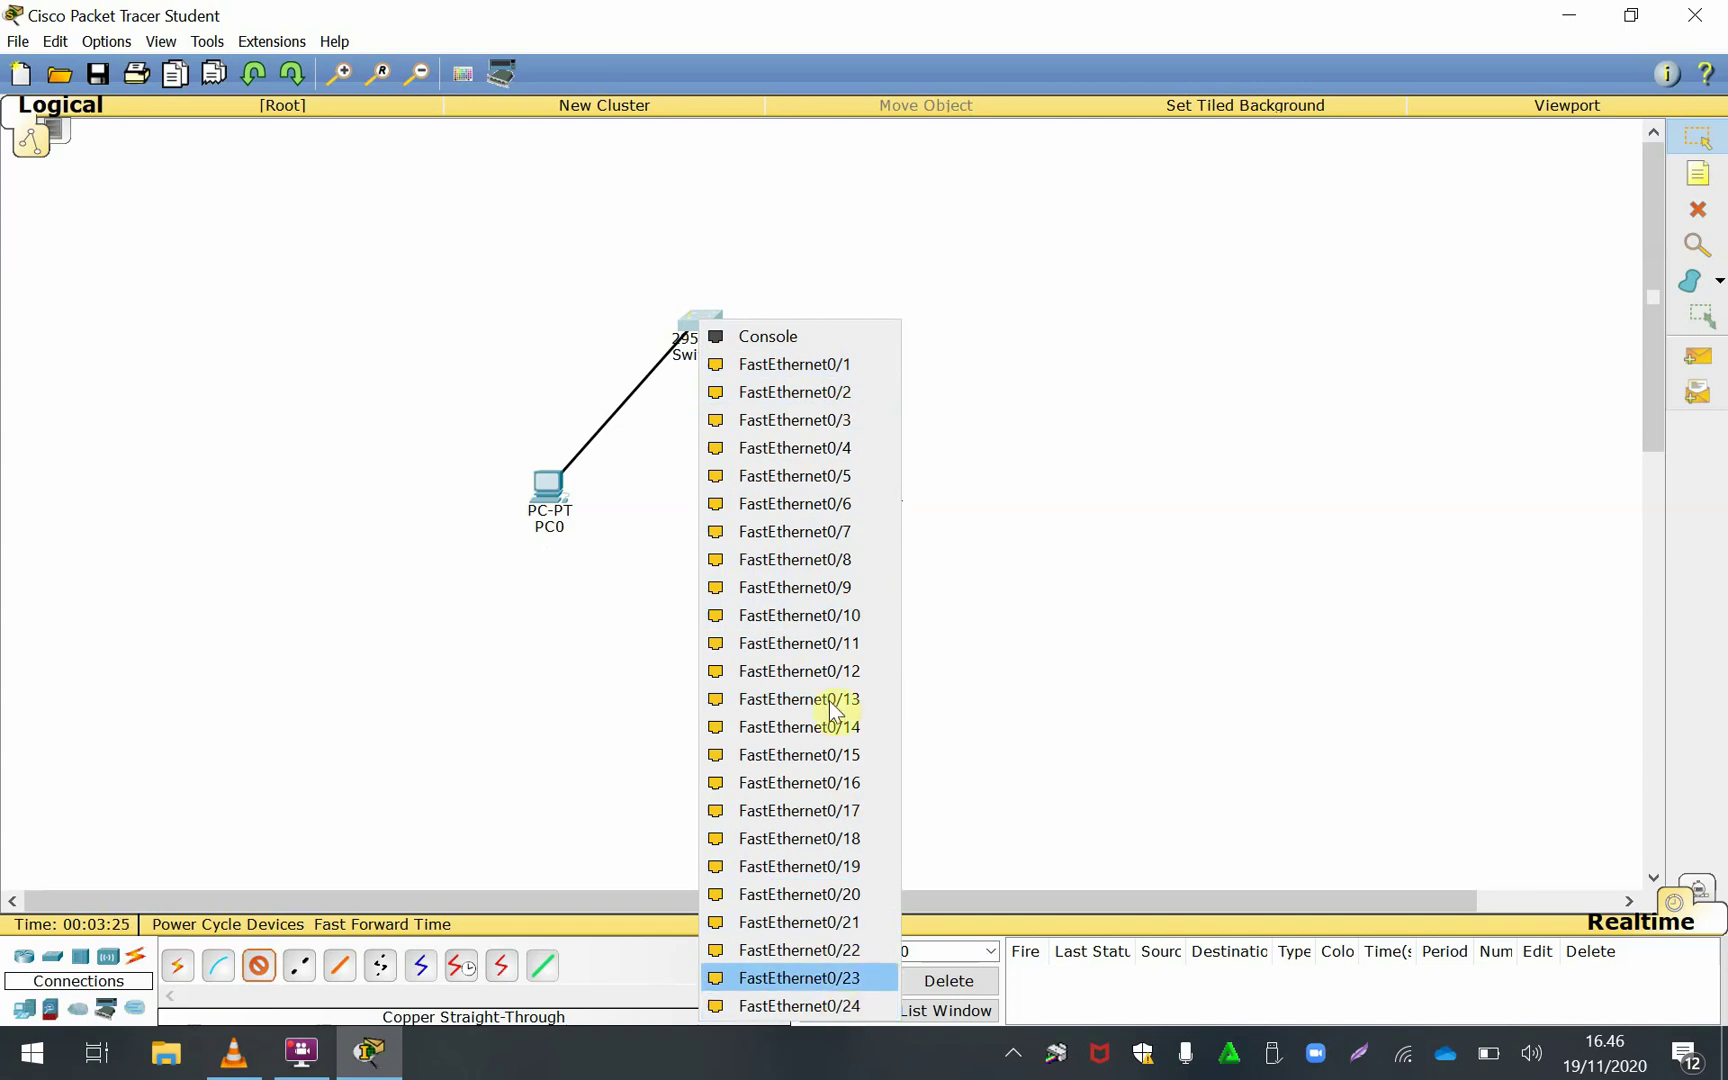
left_click(789, 366)
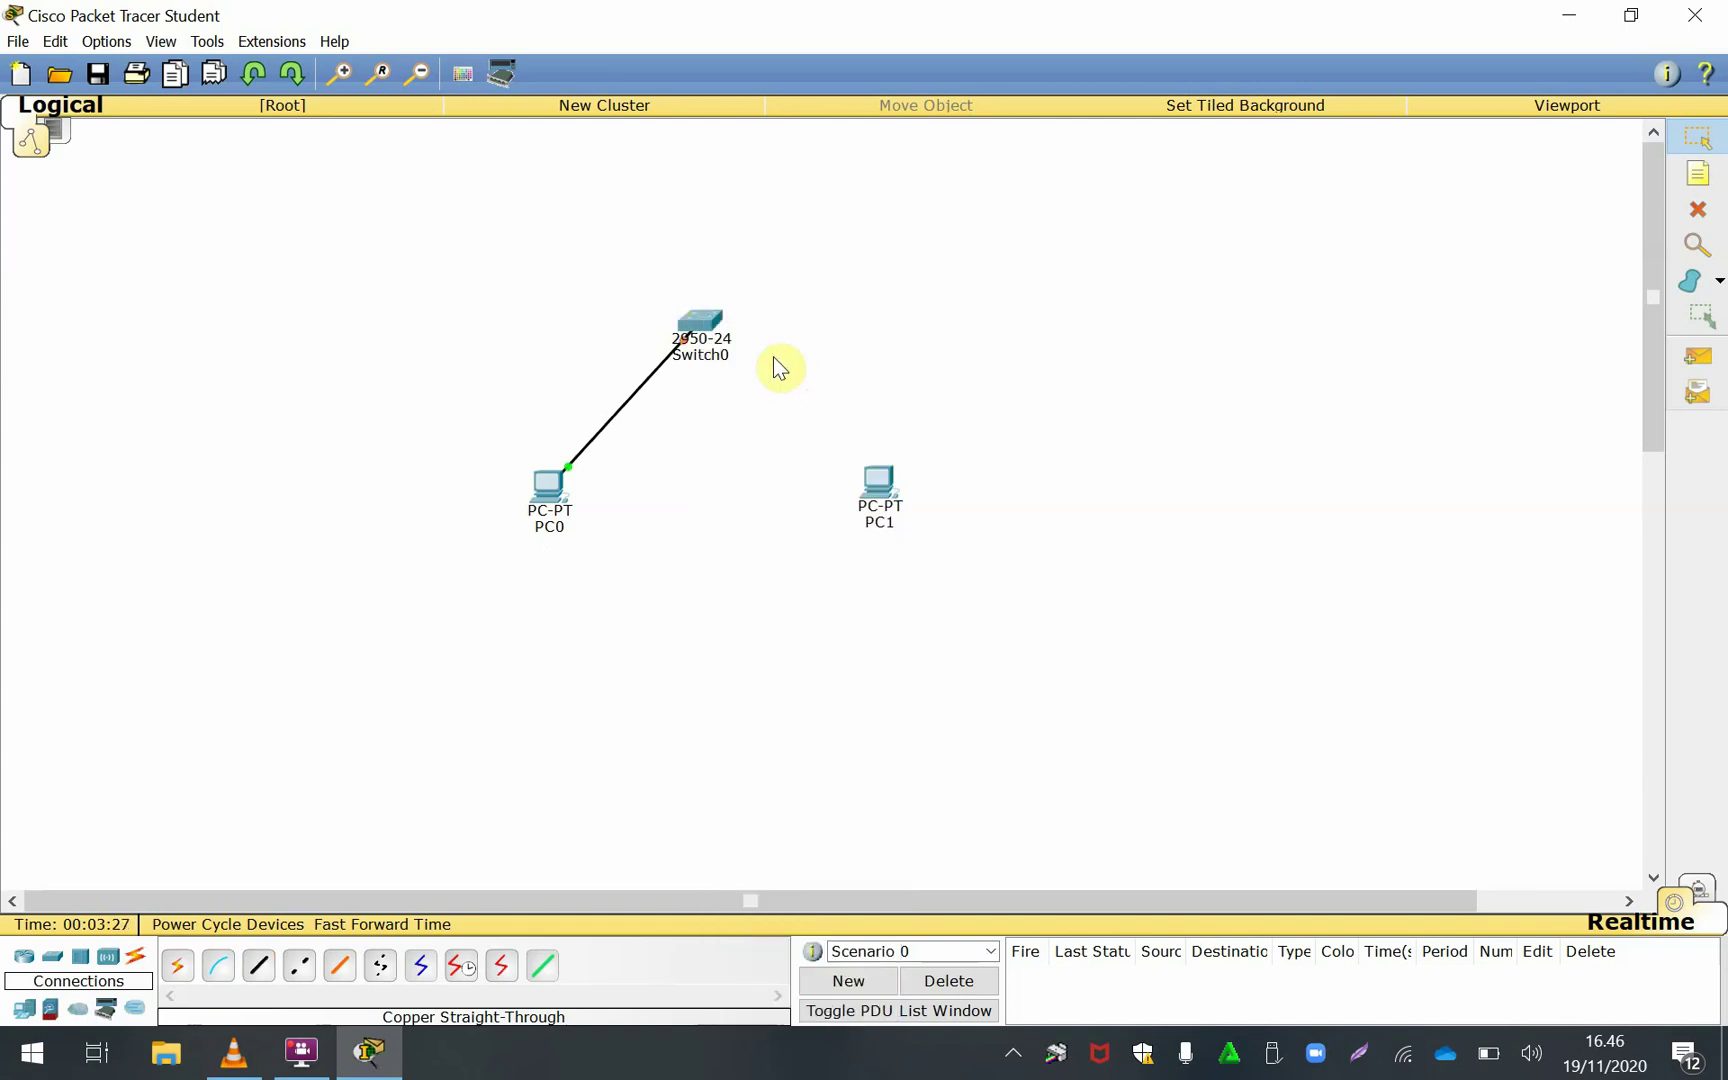
left_click_drag(718, 345, 735, 356)
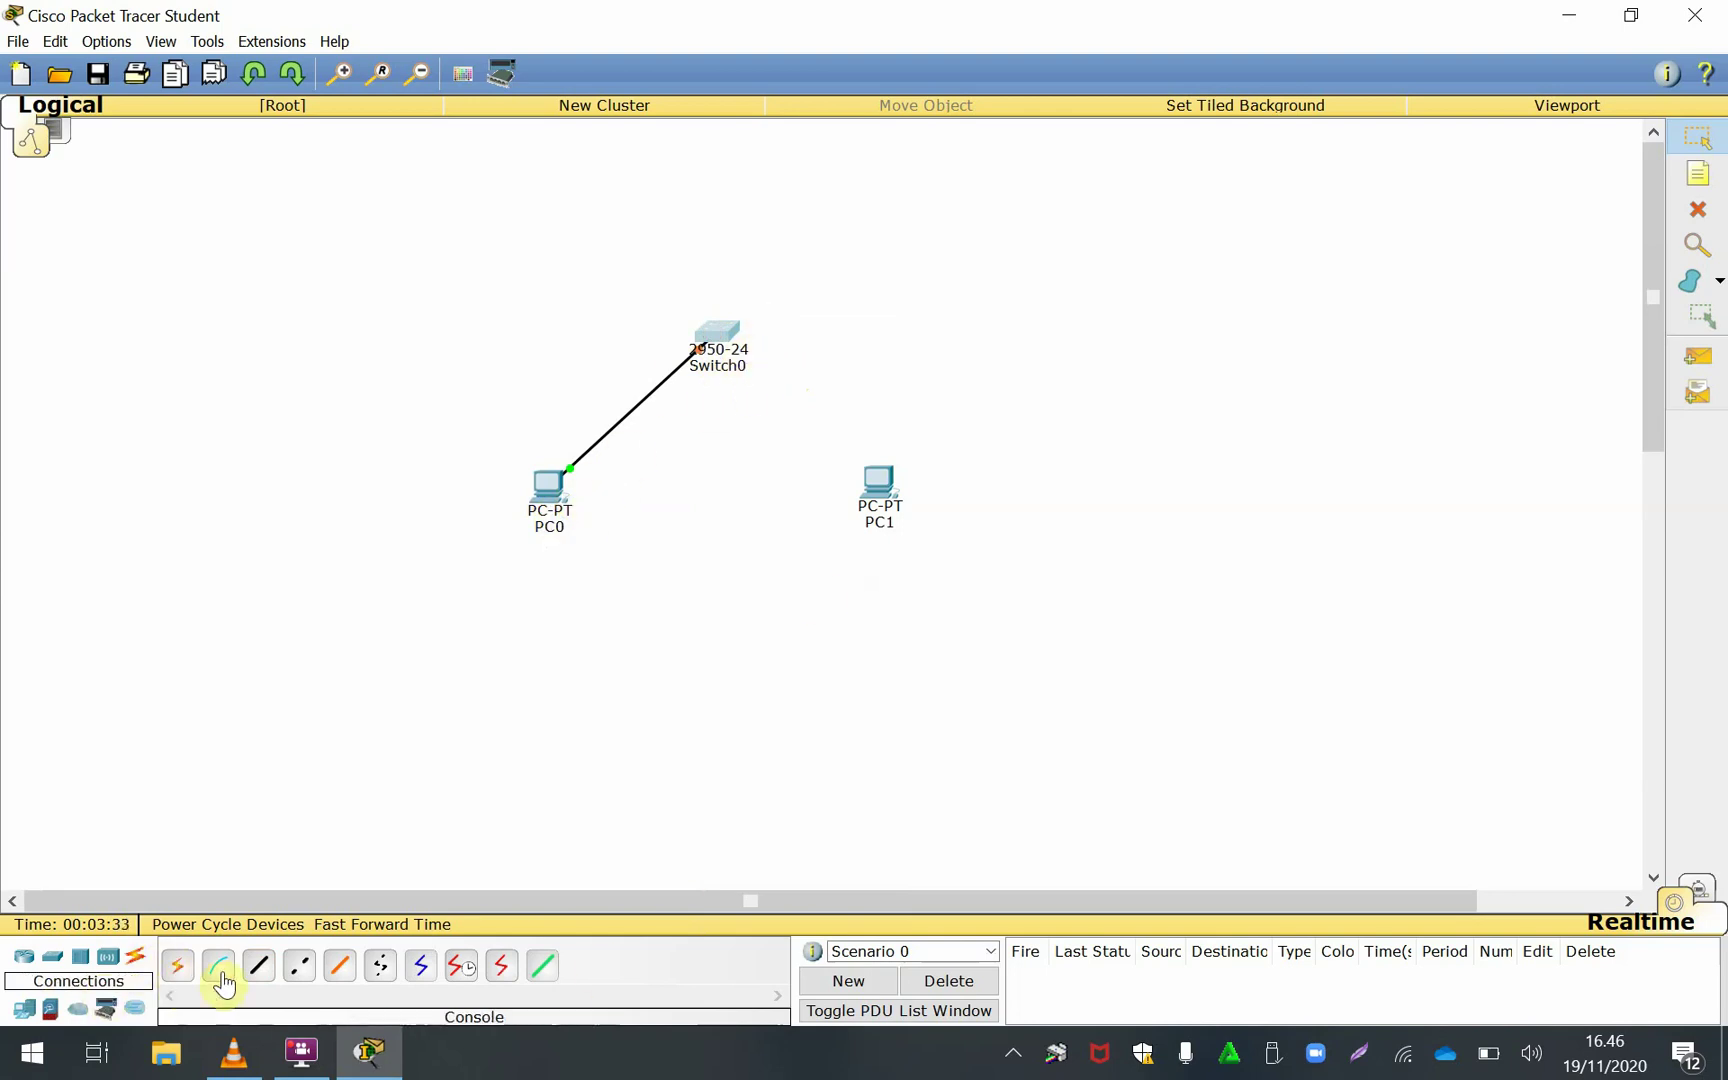
Connect PC1's FastEthernet0 port to Switch0's FastEthernet0/2 port with a Copper Straight-Through cable
left_click(262, 978)
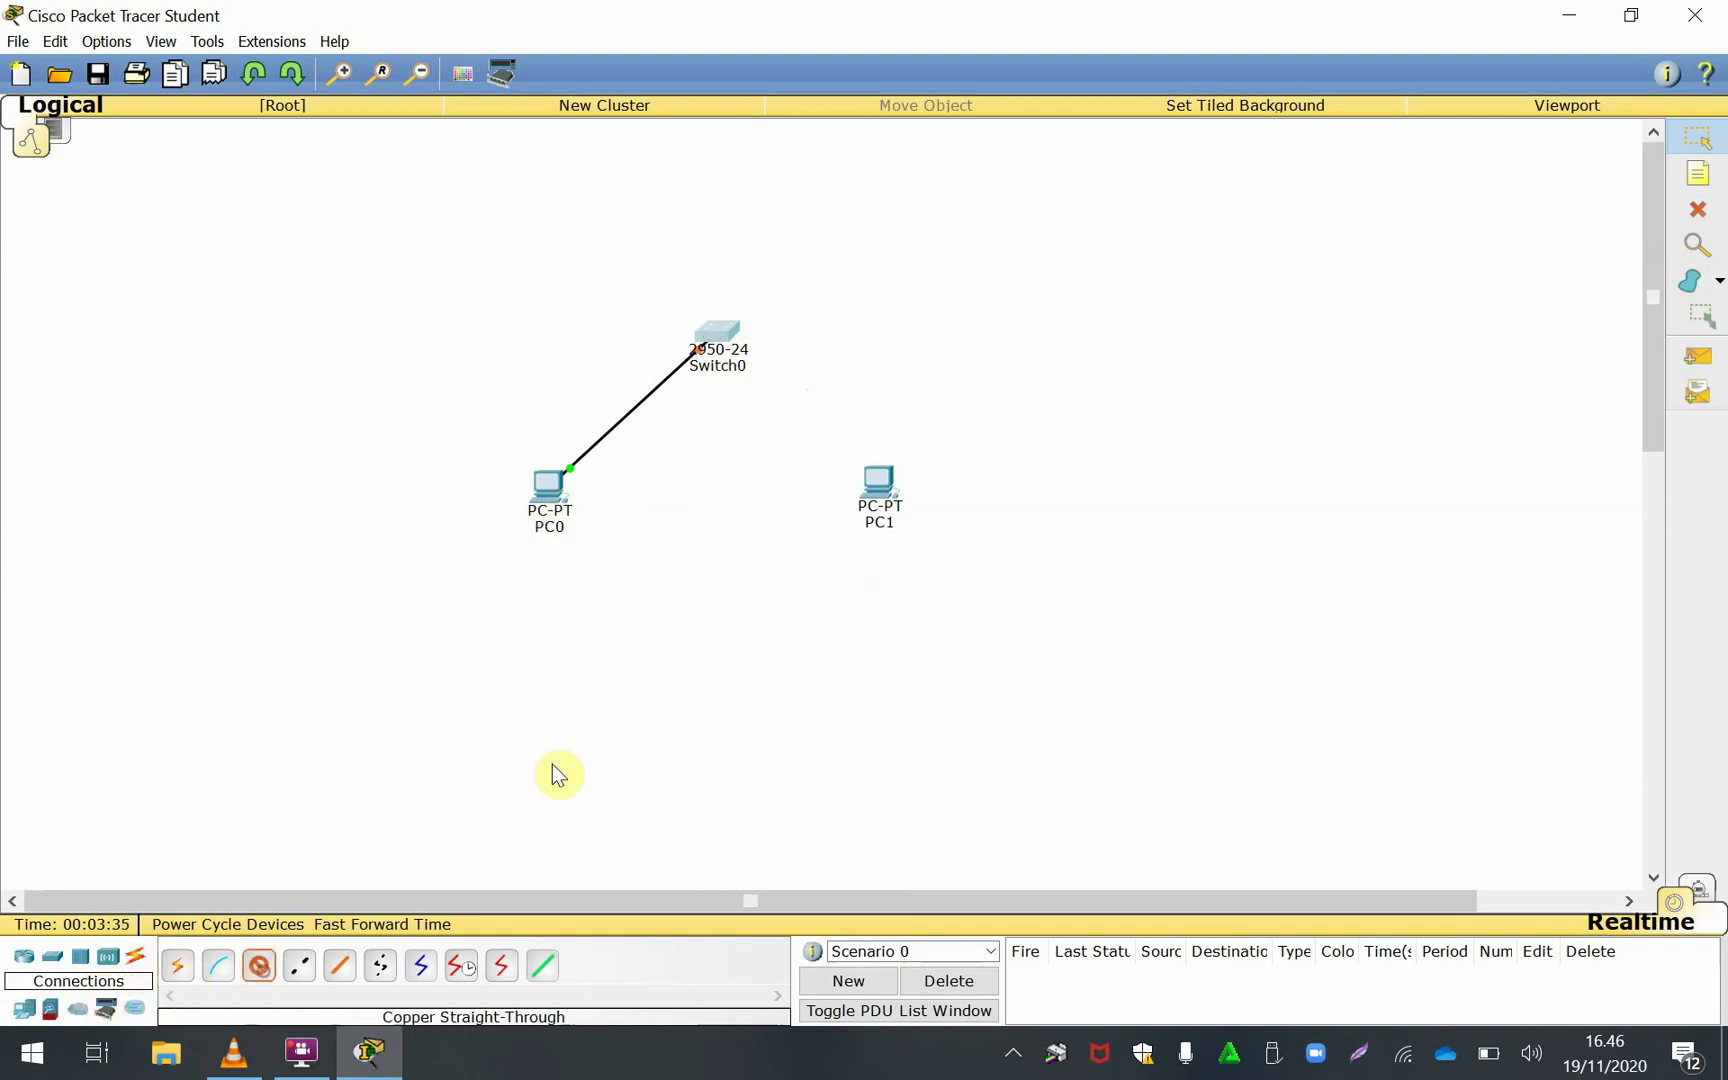
left_click(878, 497)
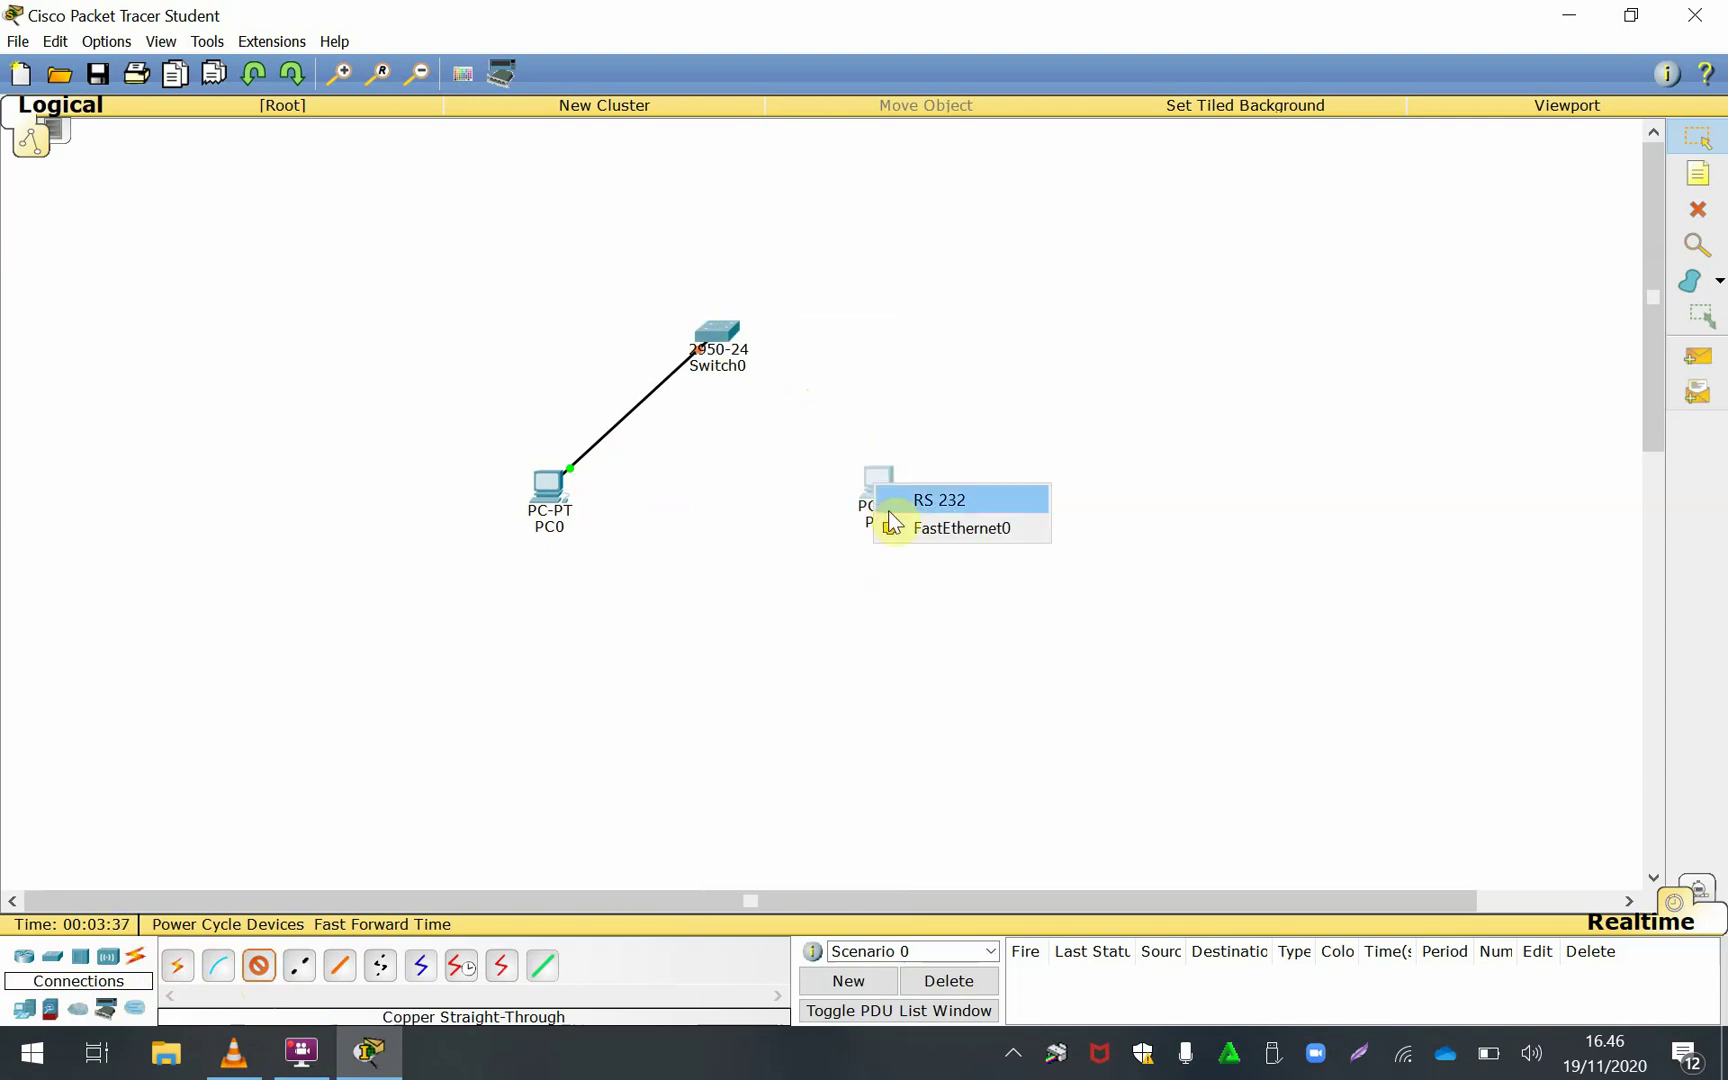
left_click(979, 538)
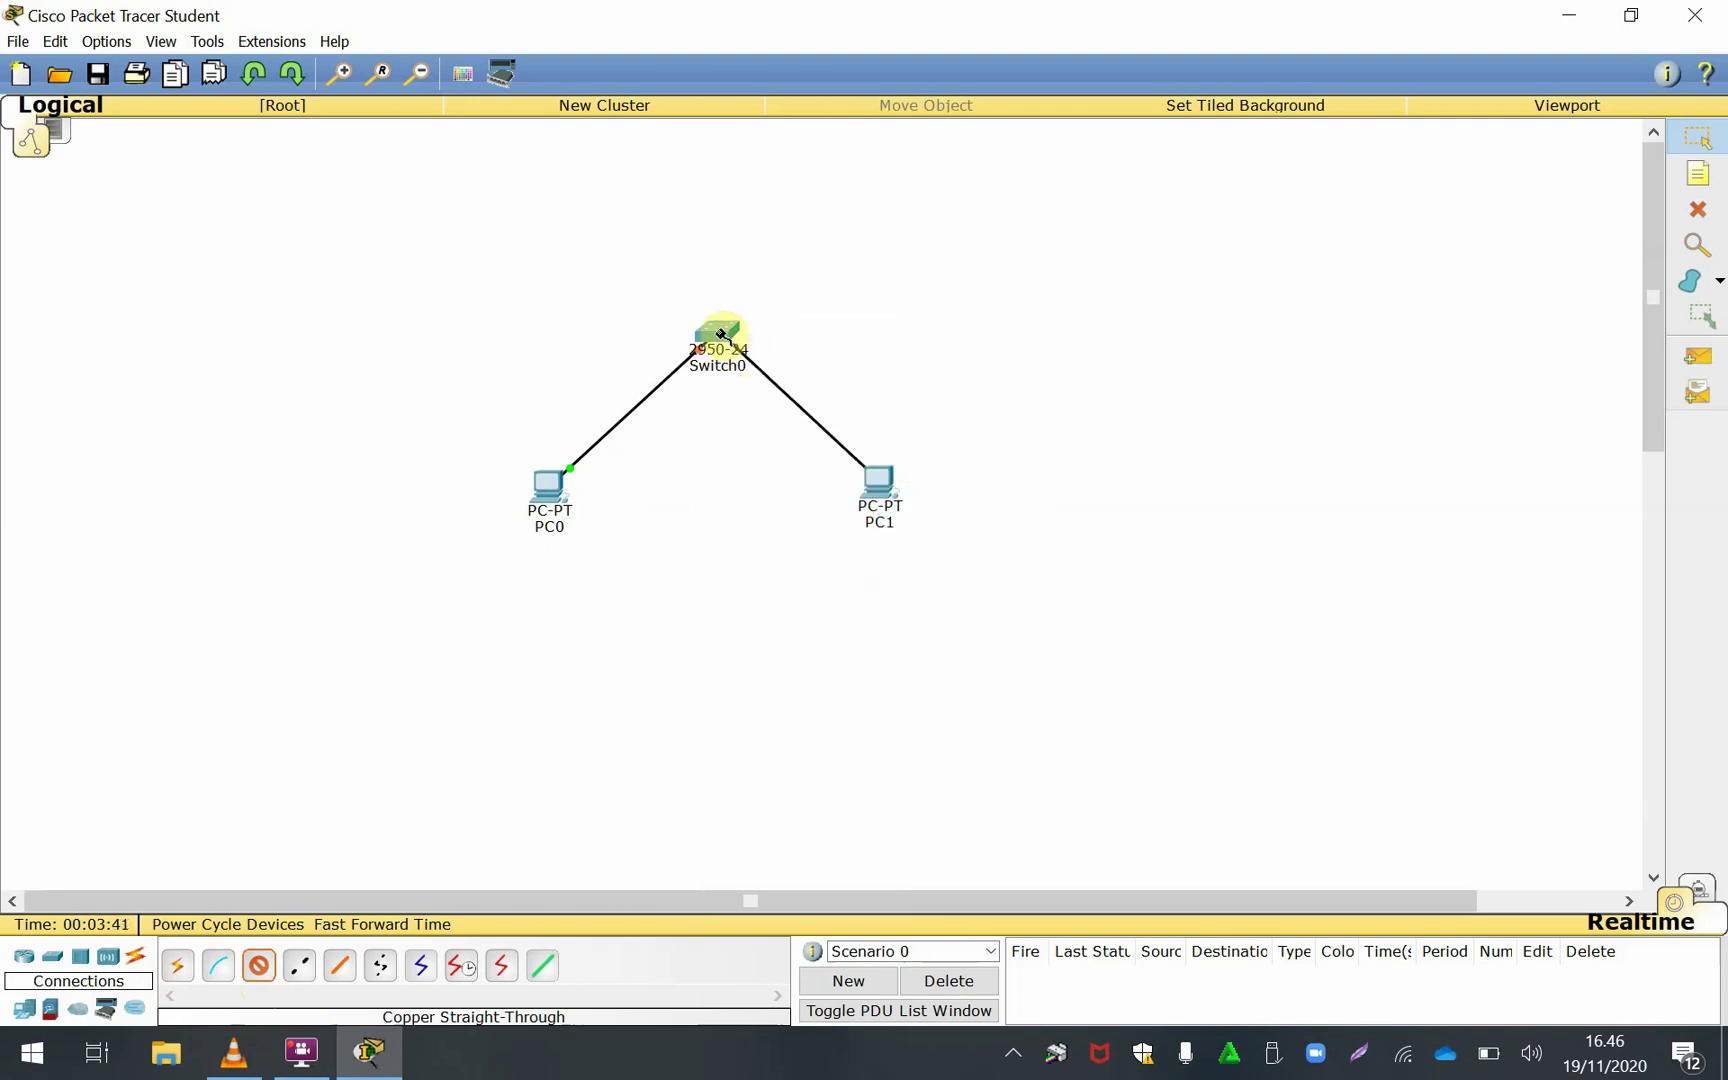
mouse_move(720, 334)
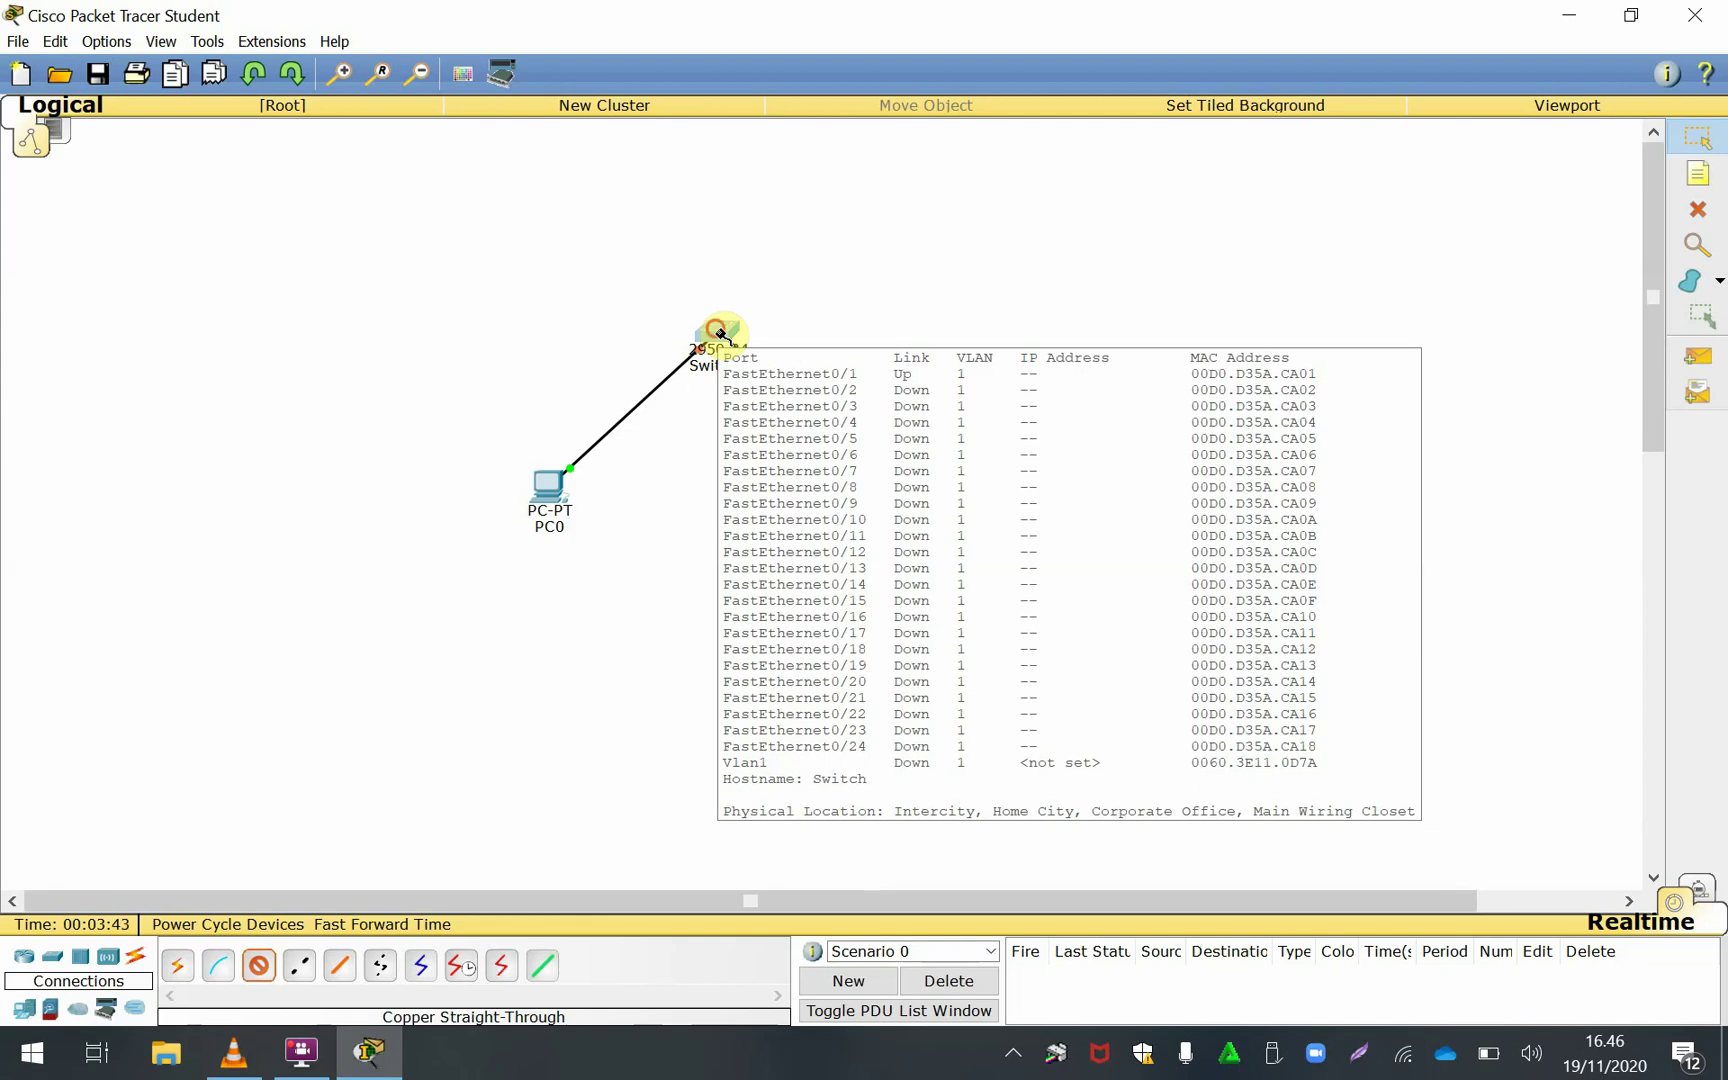
left_click(720, 334)
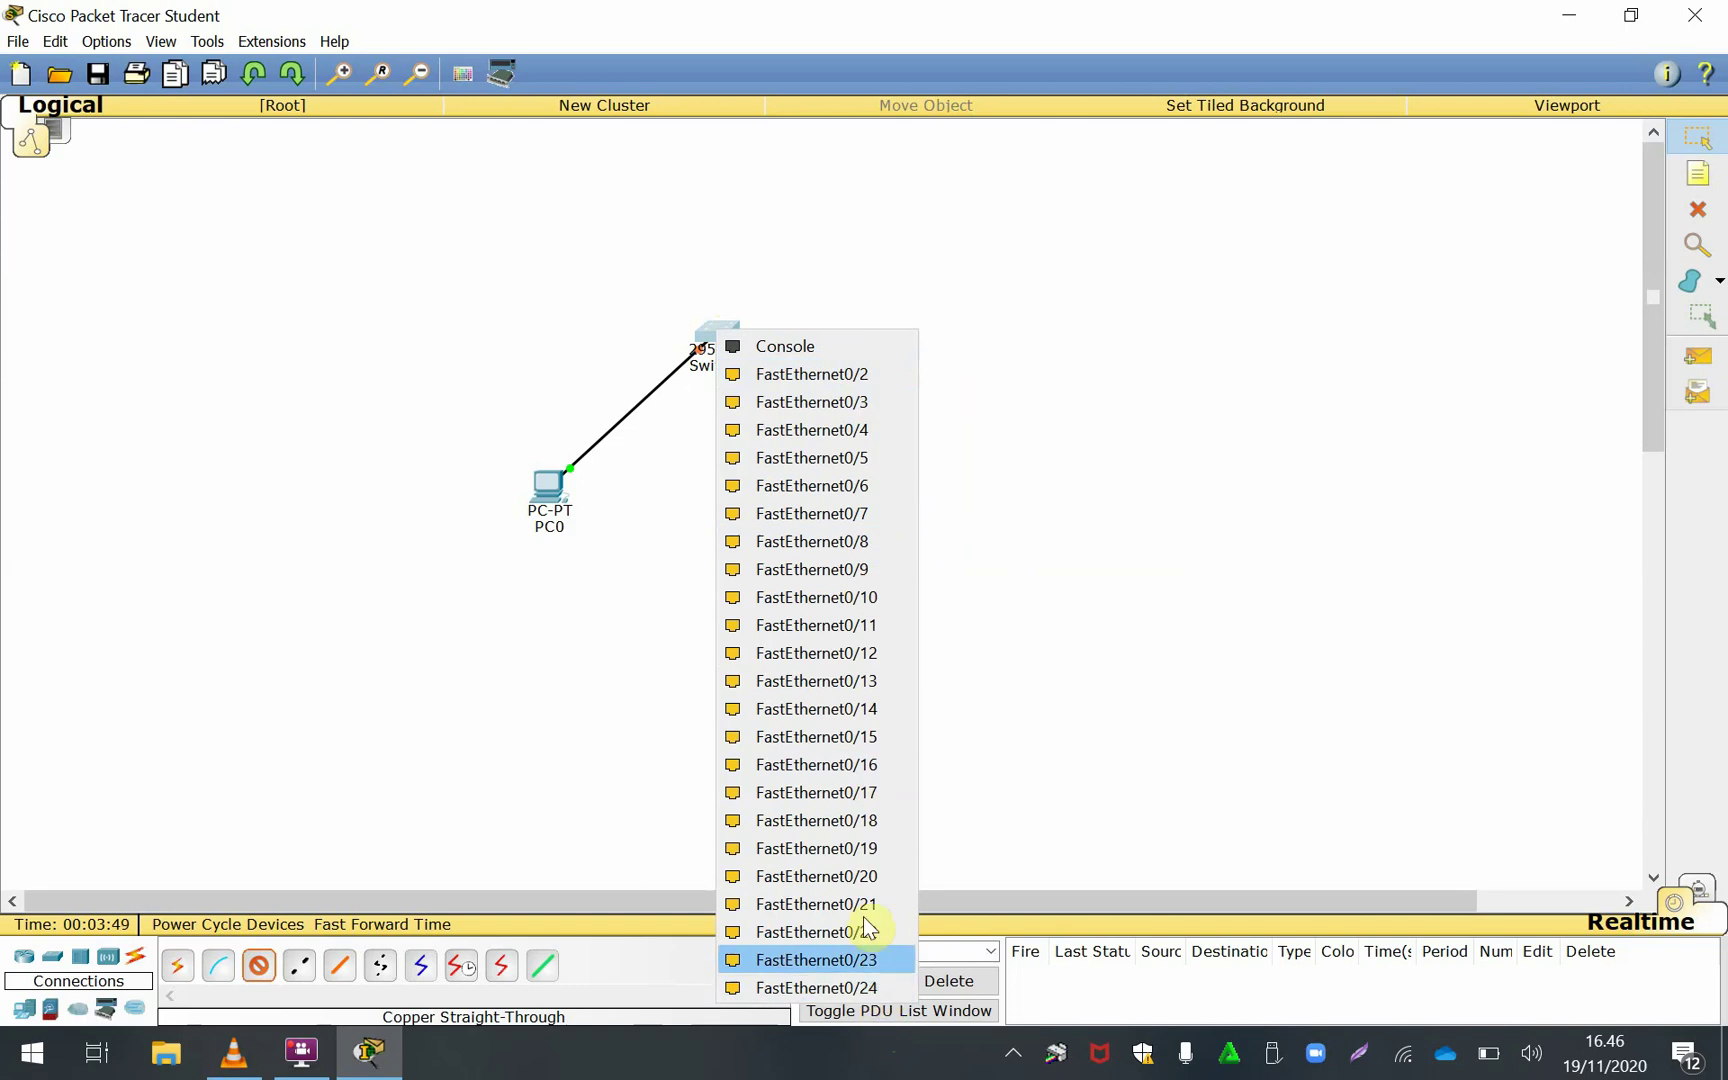
left_click(845, 378)
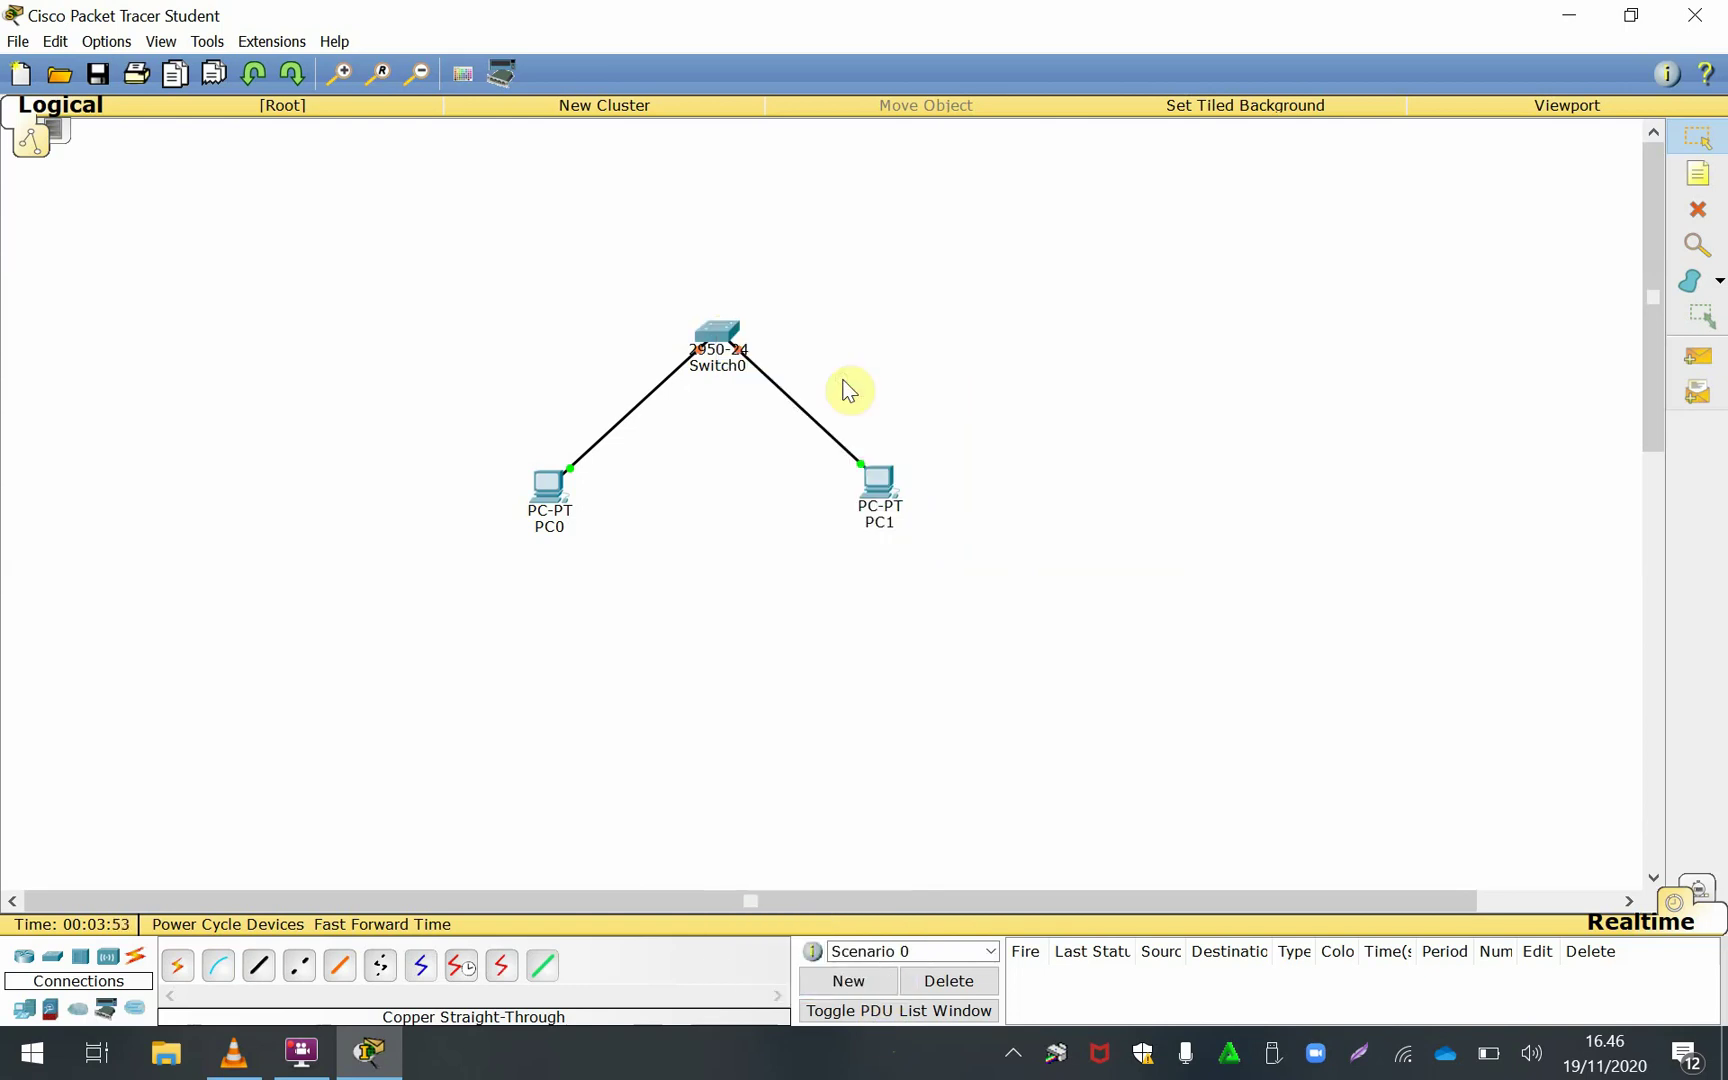
Lower Switch0 and spread PC0 and PC1 farther apart, and place a third generic PC between them below the switch
left_click_drag(884, 490, 900, 500)
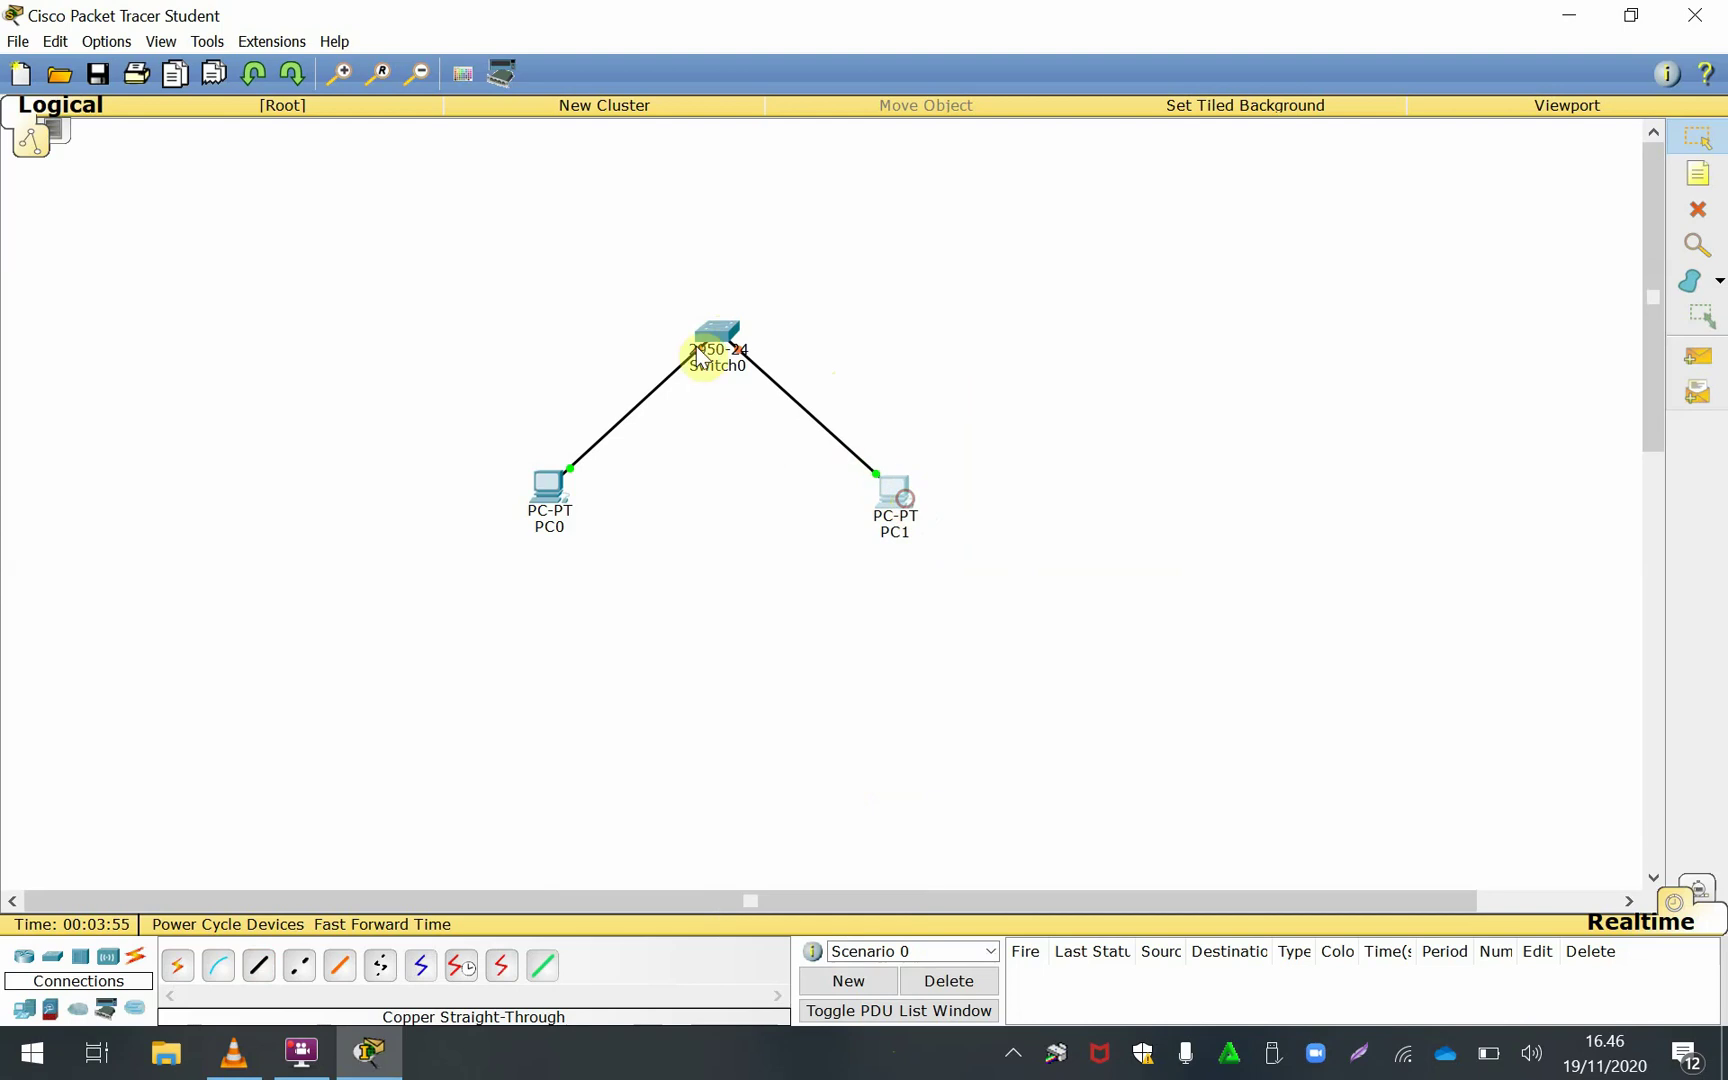
left_click_drag(713, 352, 715, 413)
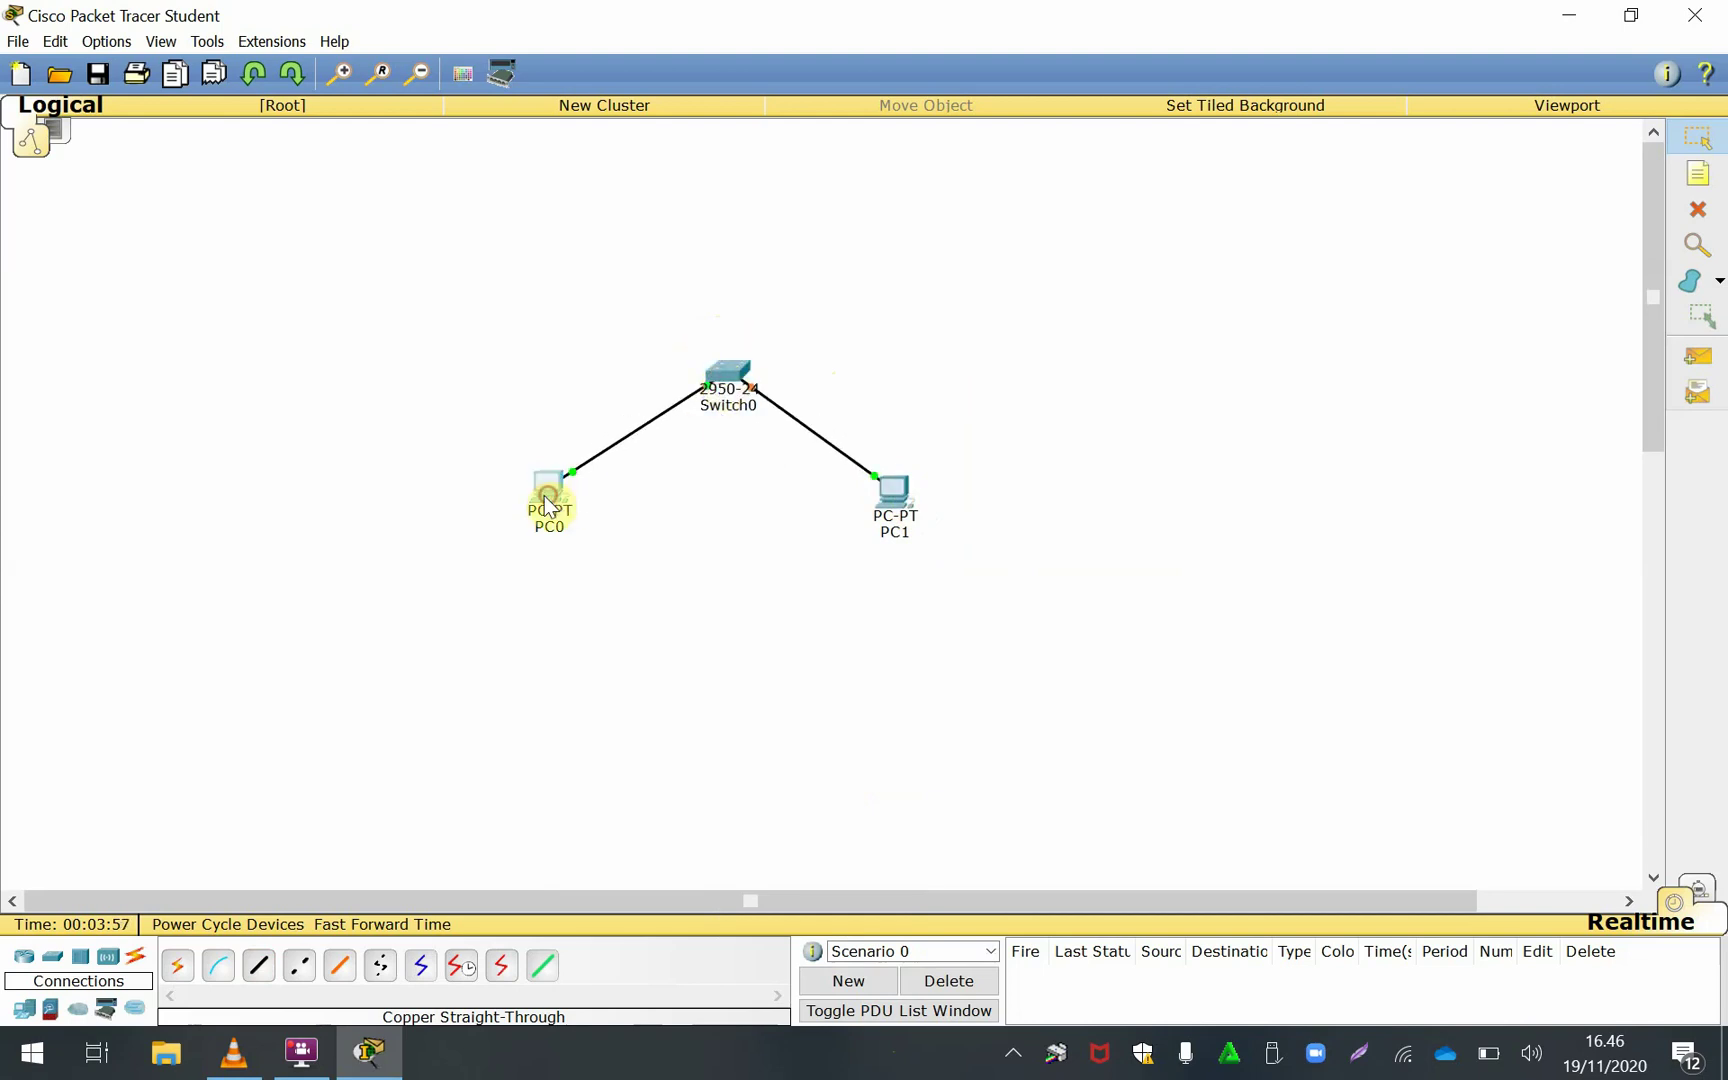
left_click_drag(553, 498, 546, 505)
left_click_drag(893, 513, 887, 506)
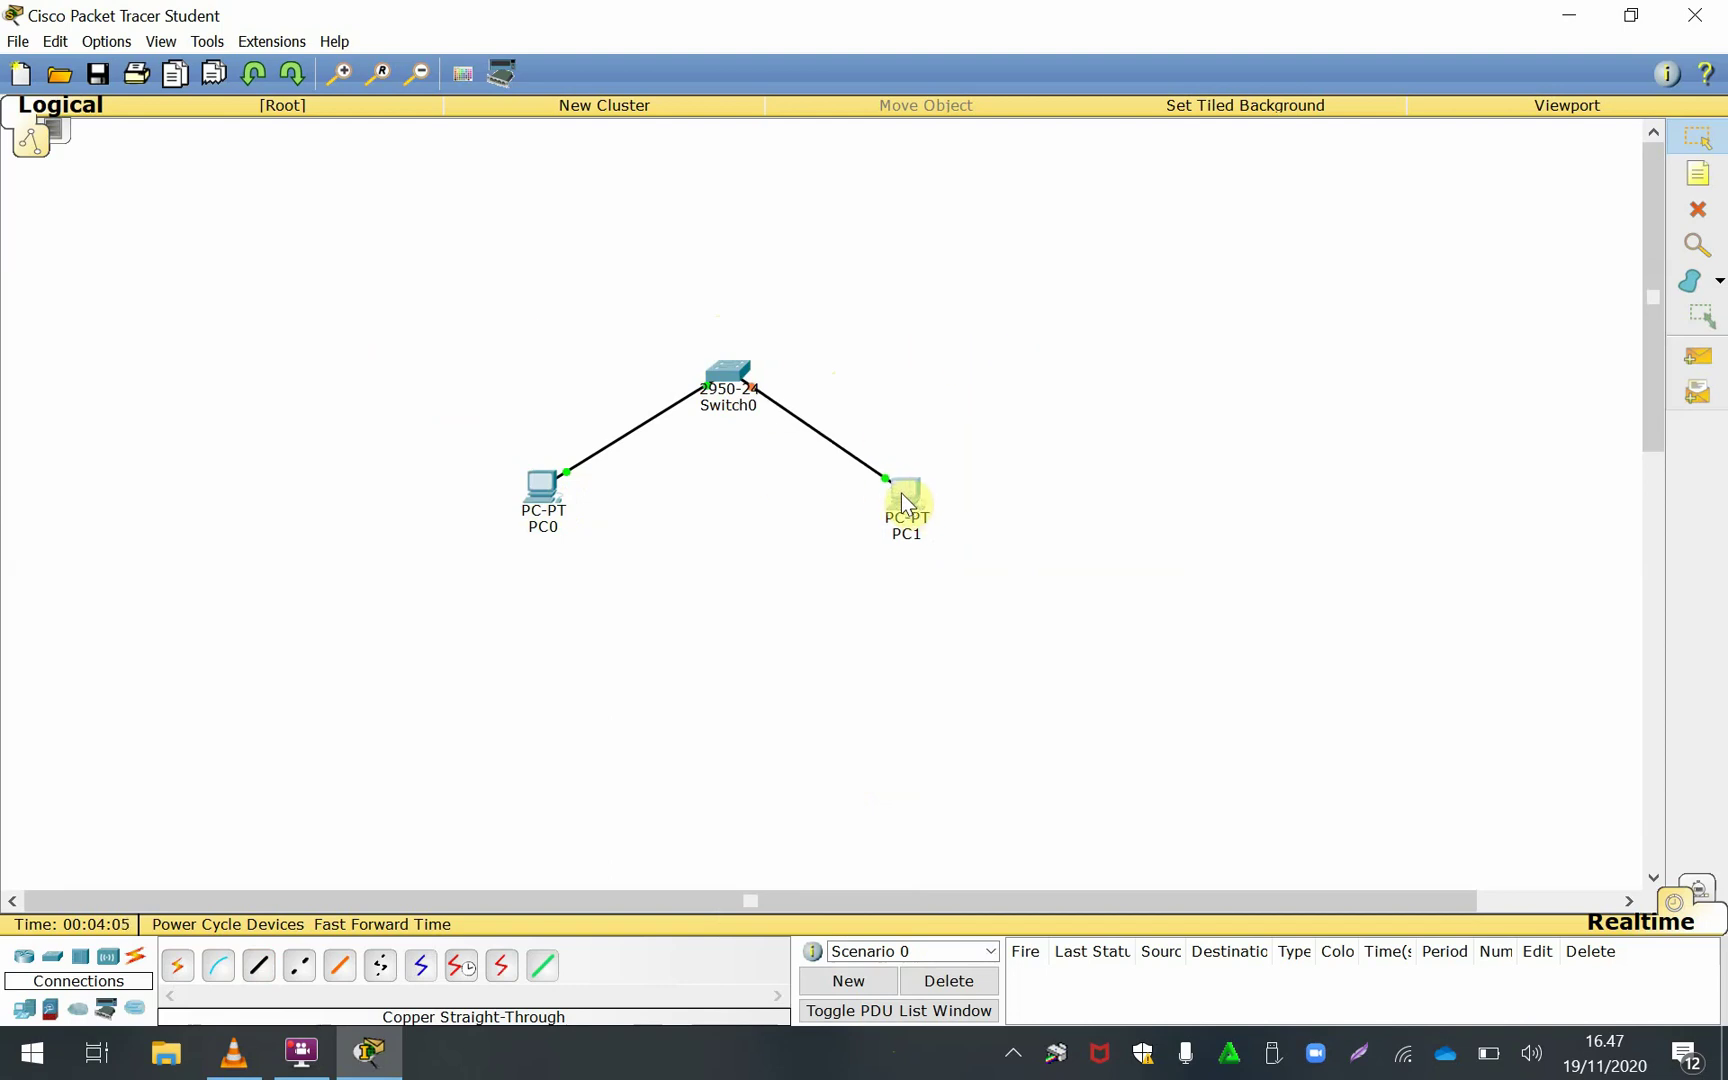
left_click_drag(901, 494, 909, 499)
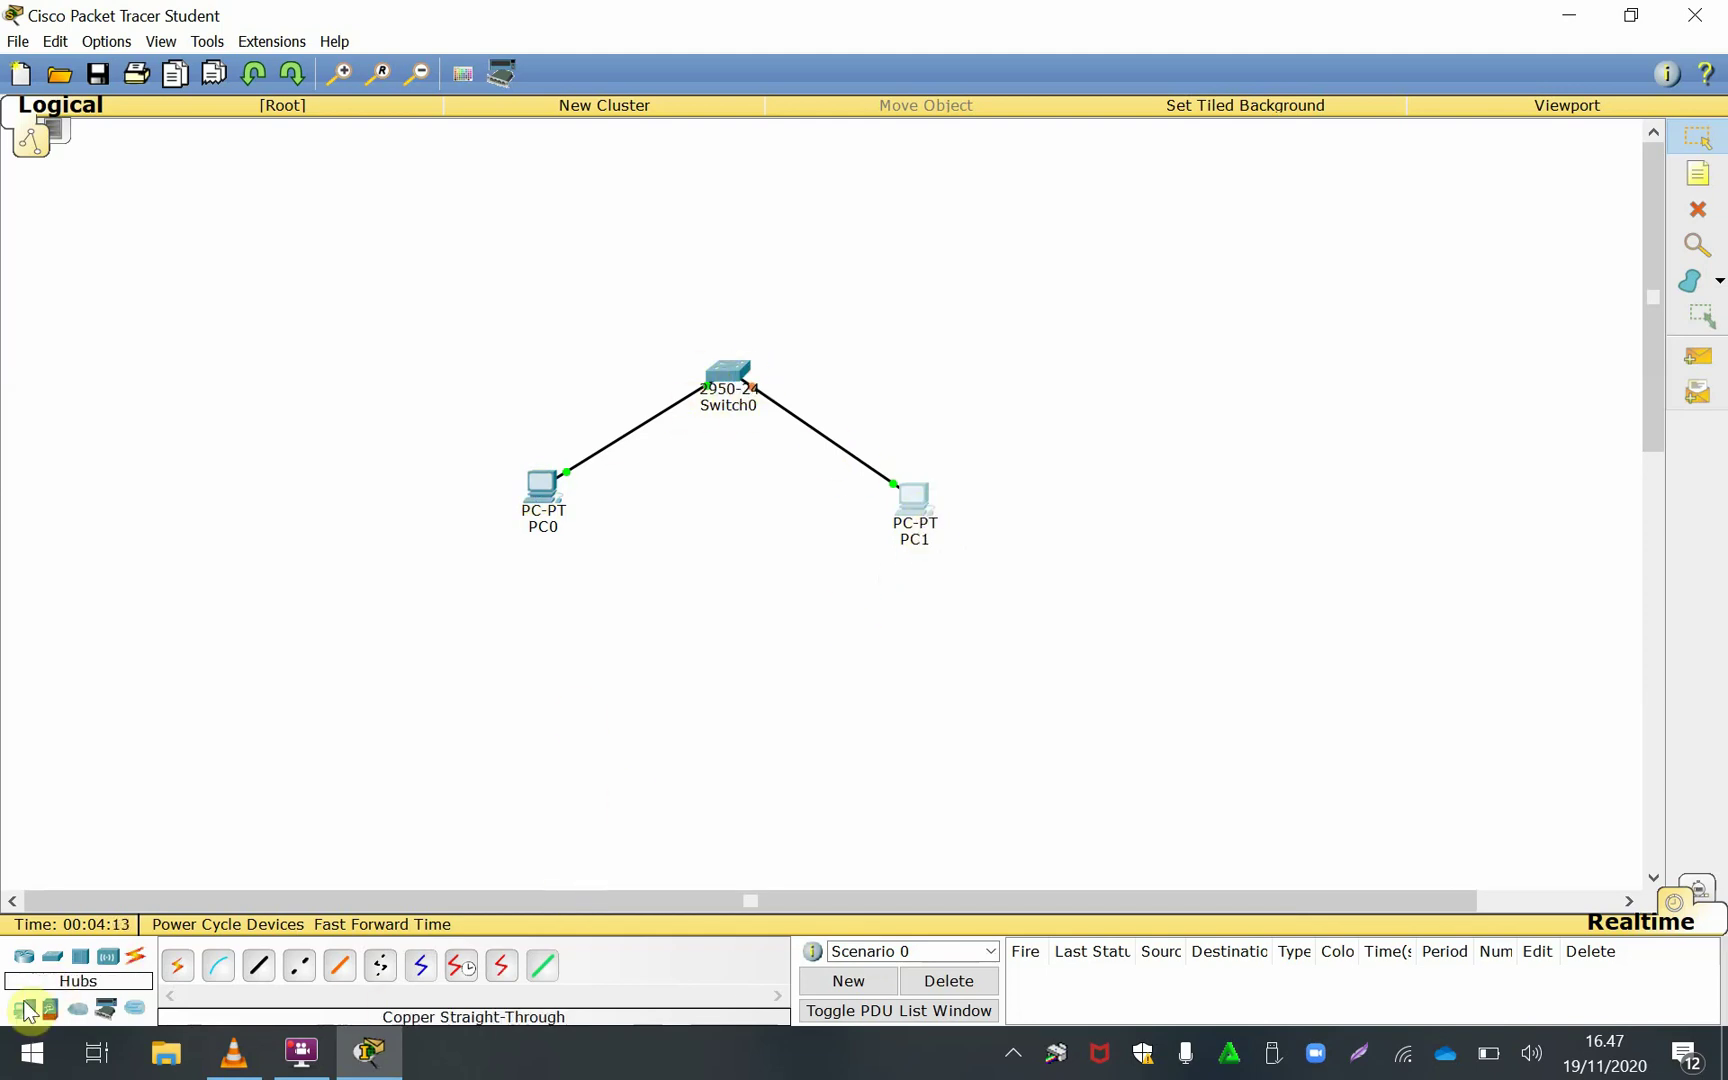
left_click_drag(22, 1020, 730, 516)
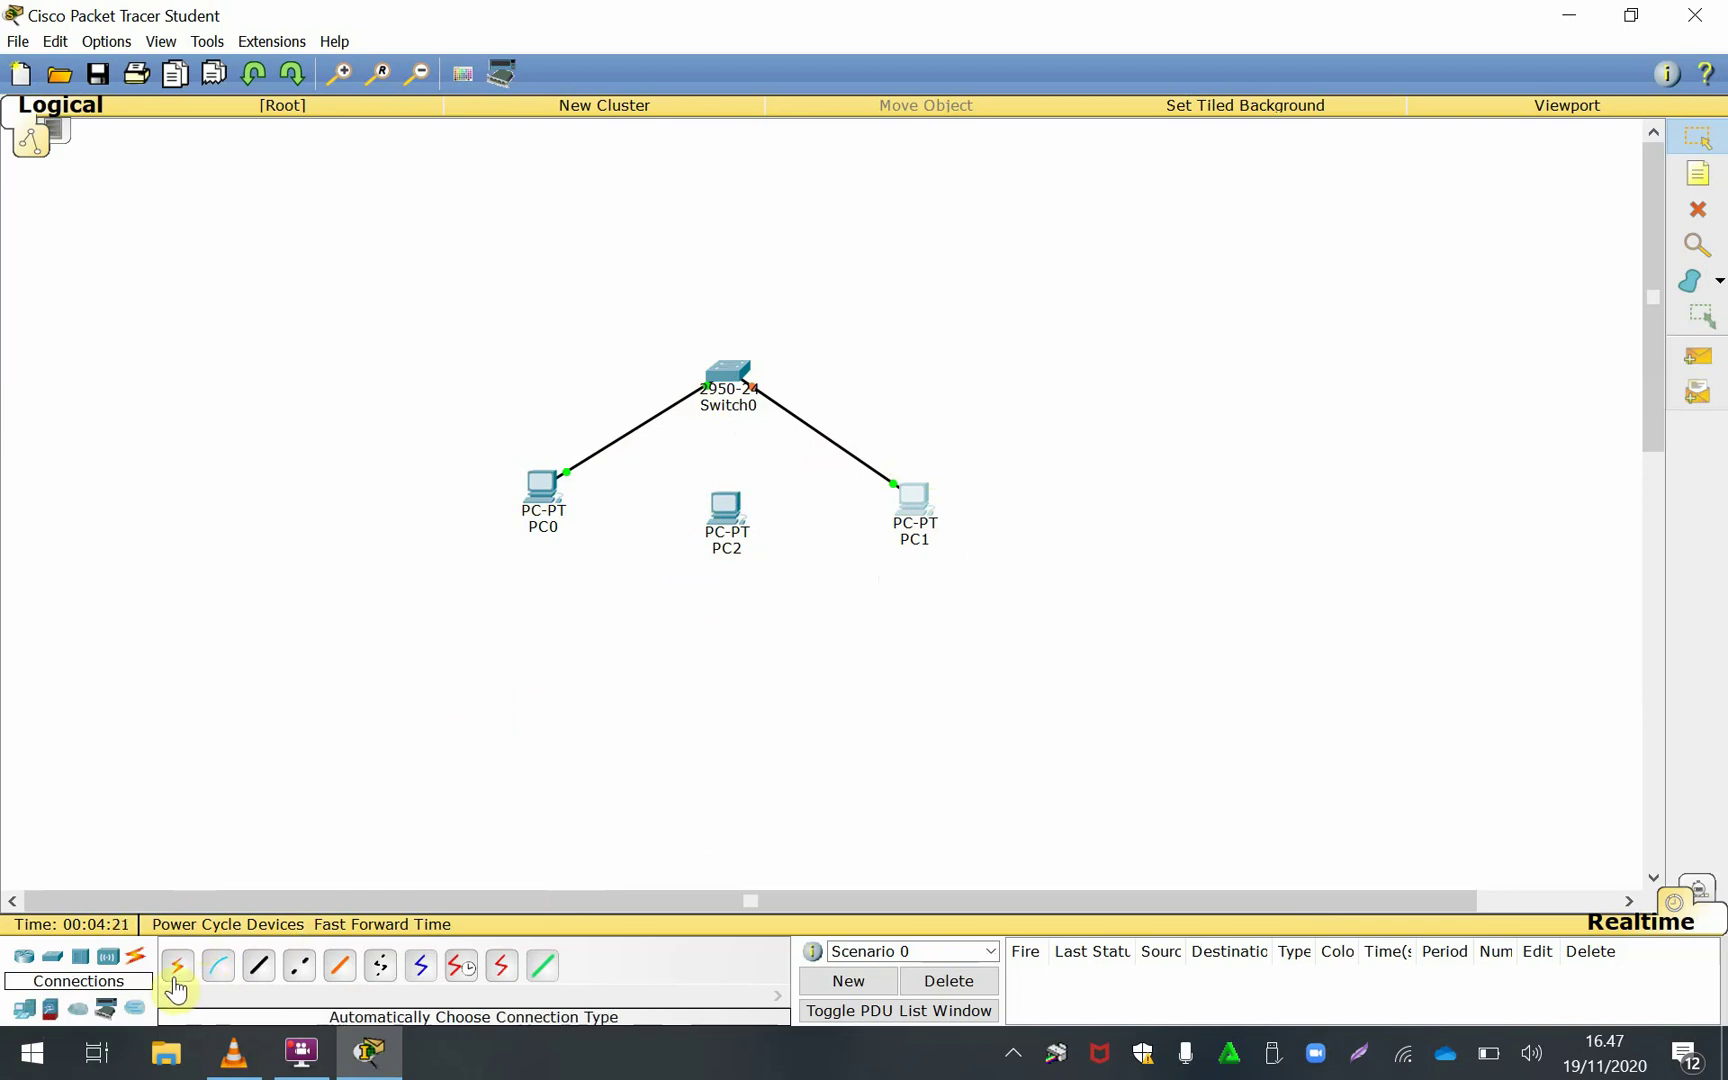
Connect PC2's FastEthernet0 port to Switch0's FastEthernet0/3 port with a Copper Straight-Through cable, and move PC2 slightly lower
left_click(258, 975)
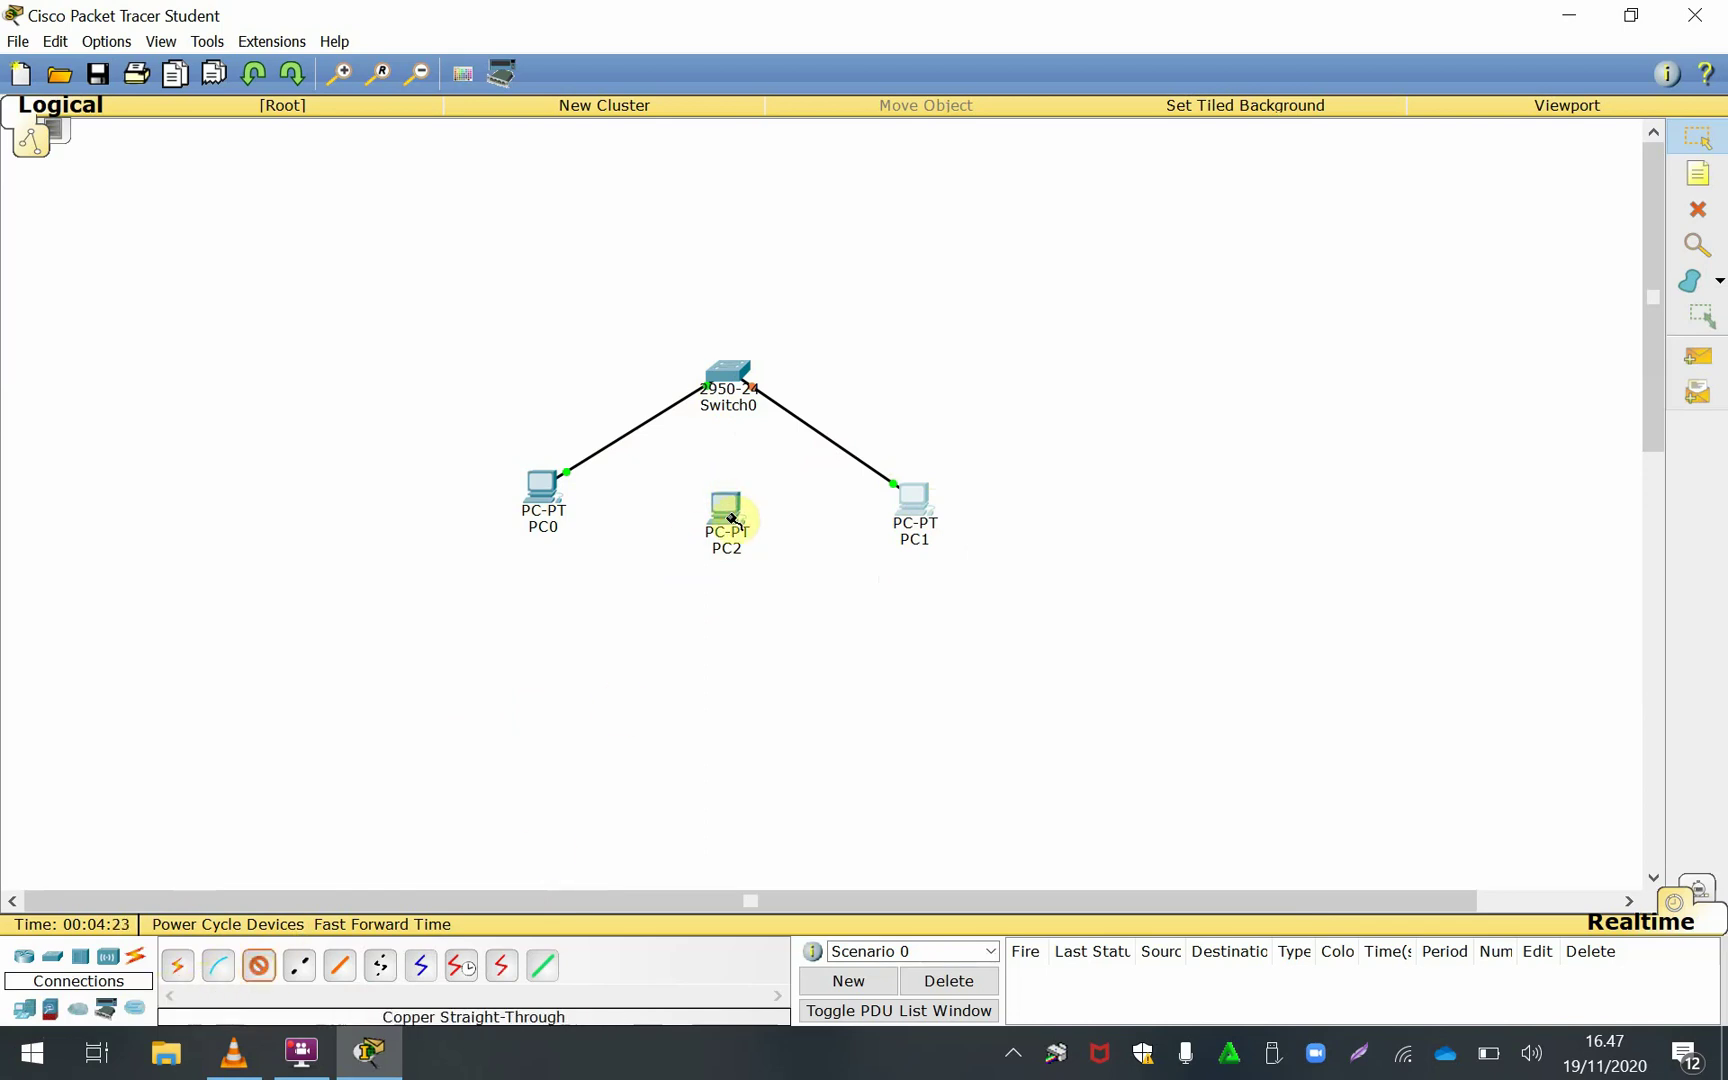
left_click(725, 510)
left_click(782, 560)
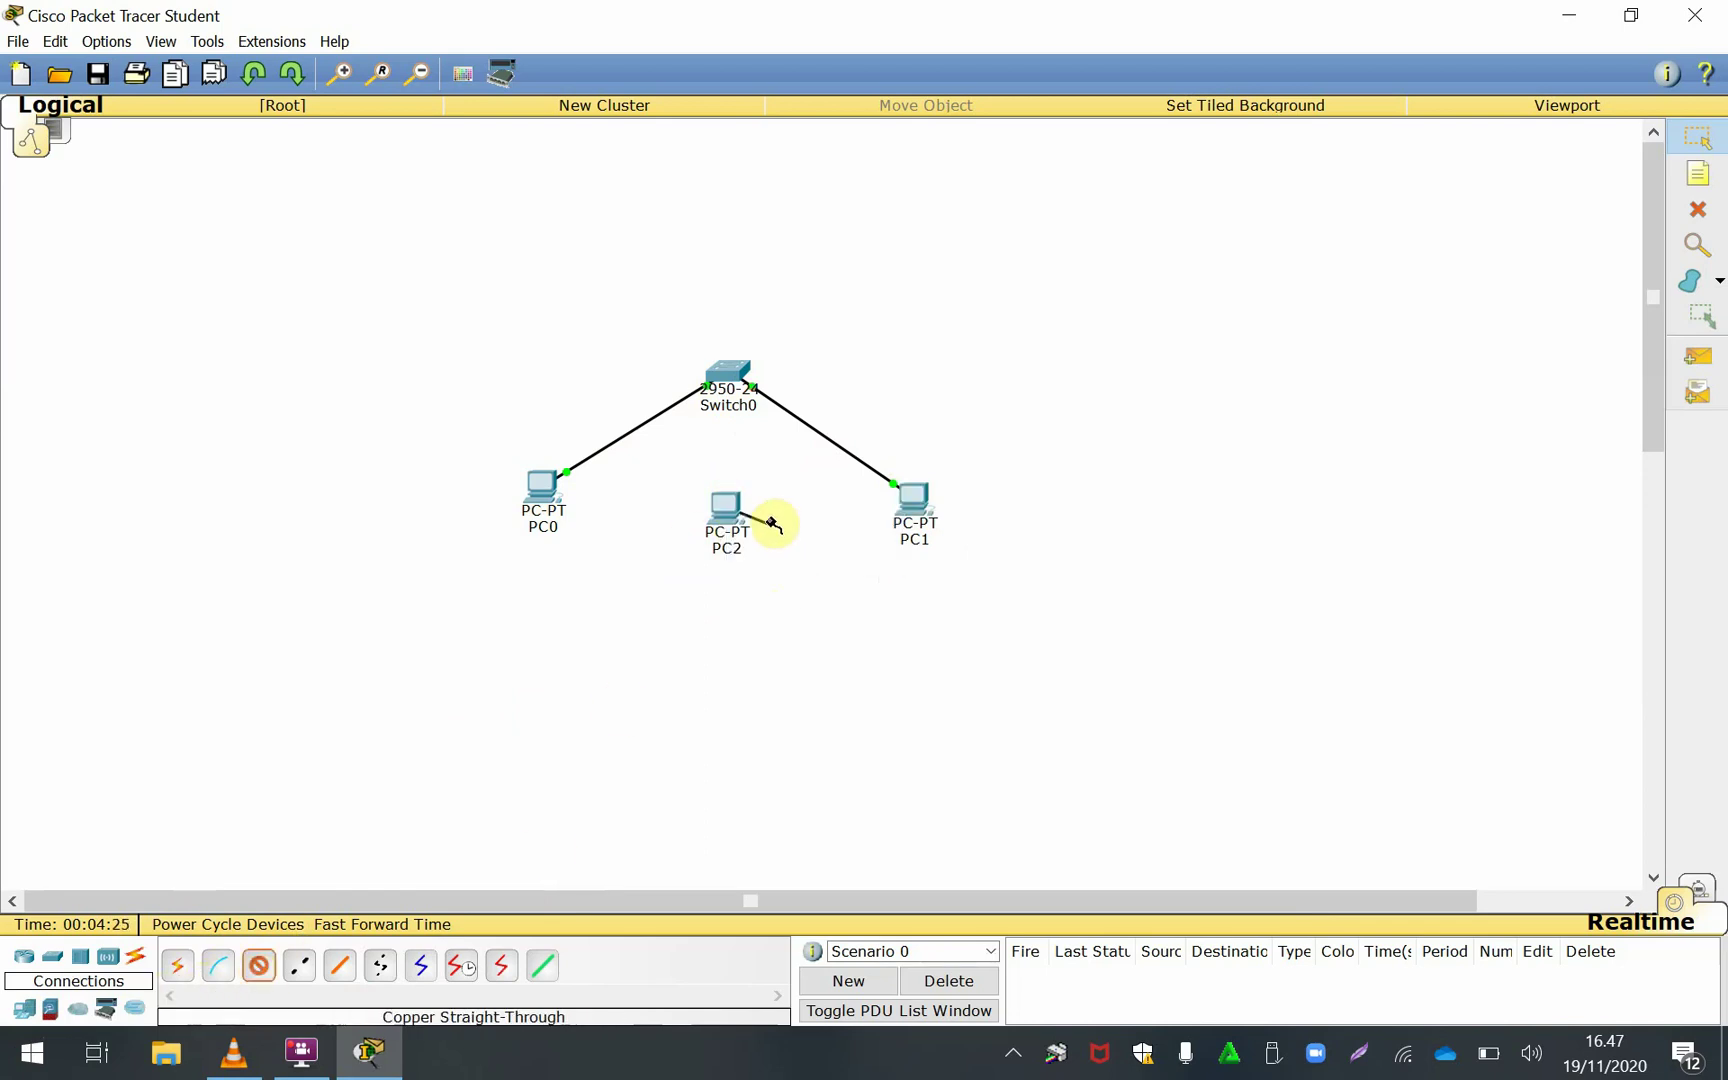
left_click(724, 378)
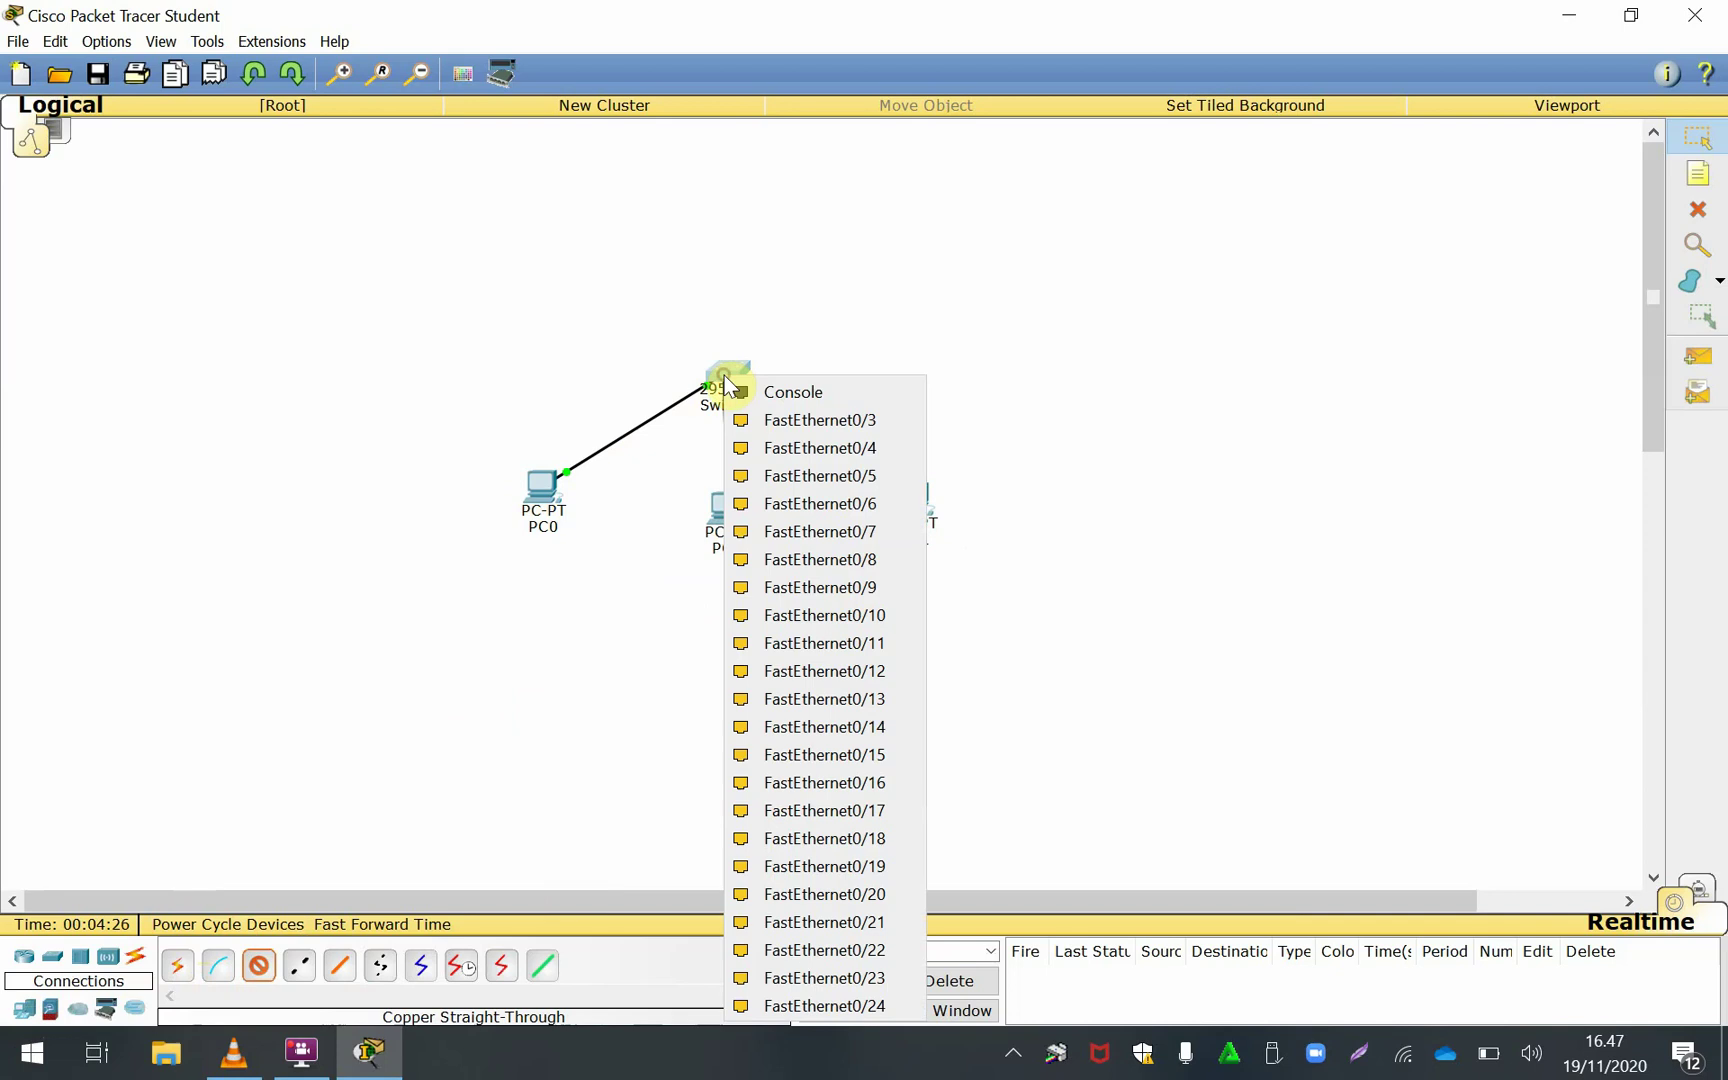
left_click(777, 421)
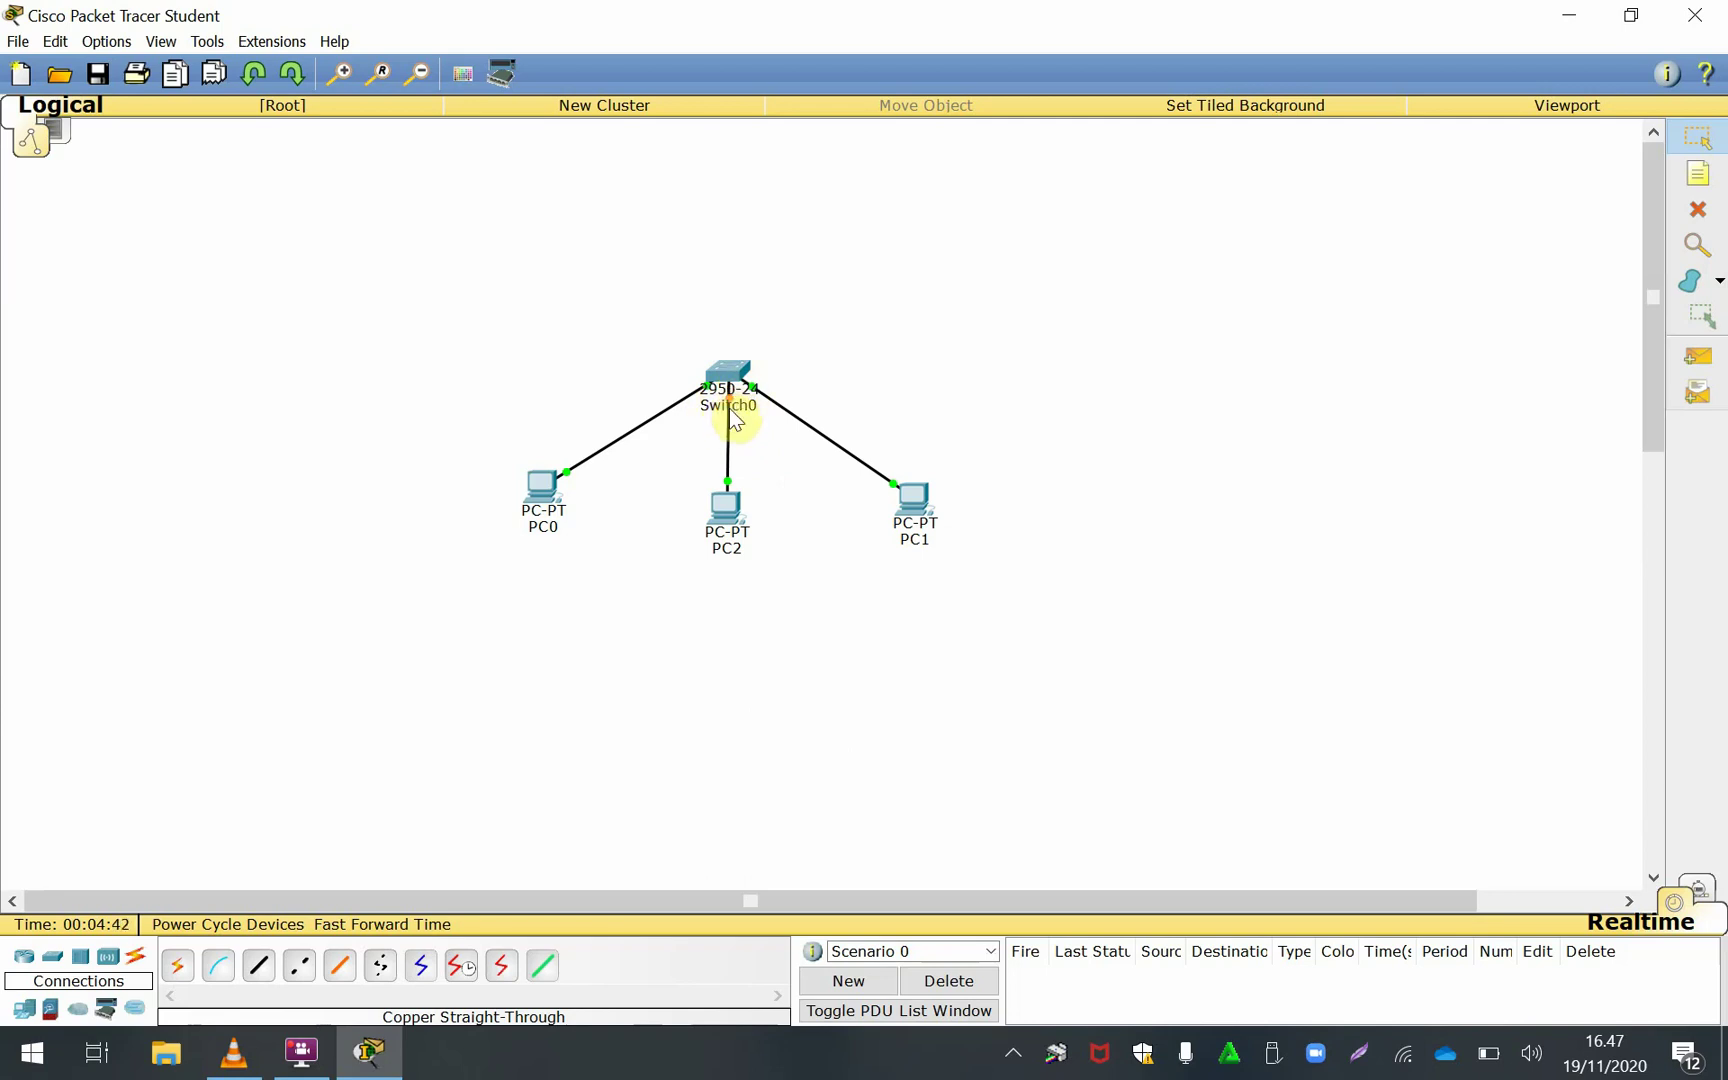
mouse_move(737, 418)
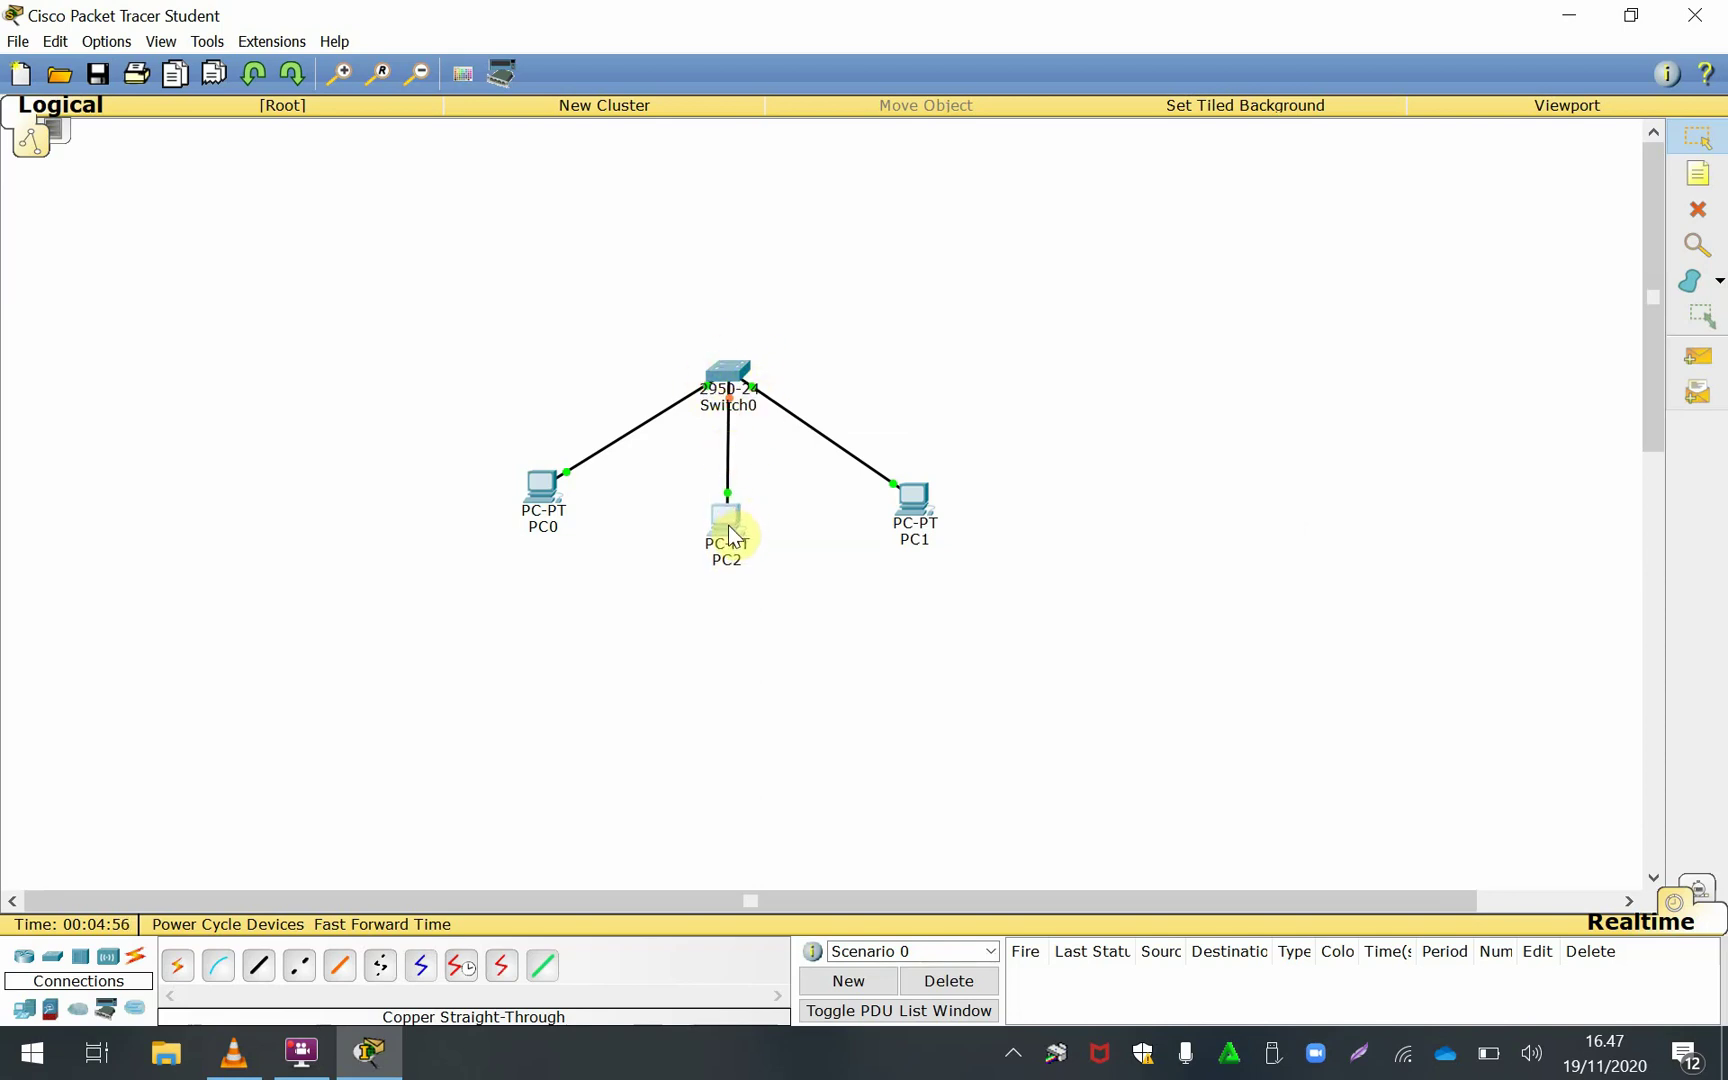
left_click_drag(728, 525, 729, 532)
left_click(18, 41)
mouse_move(360, 45)
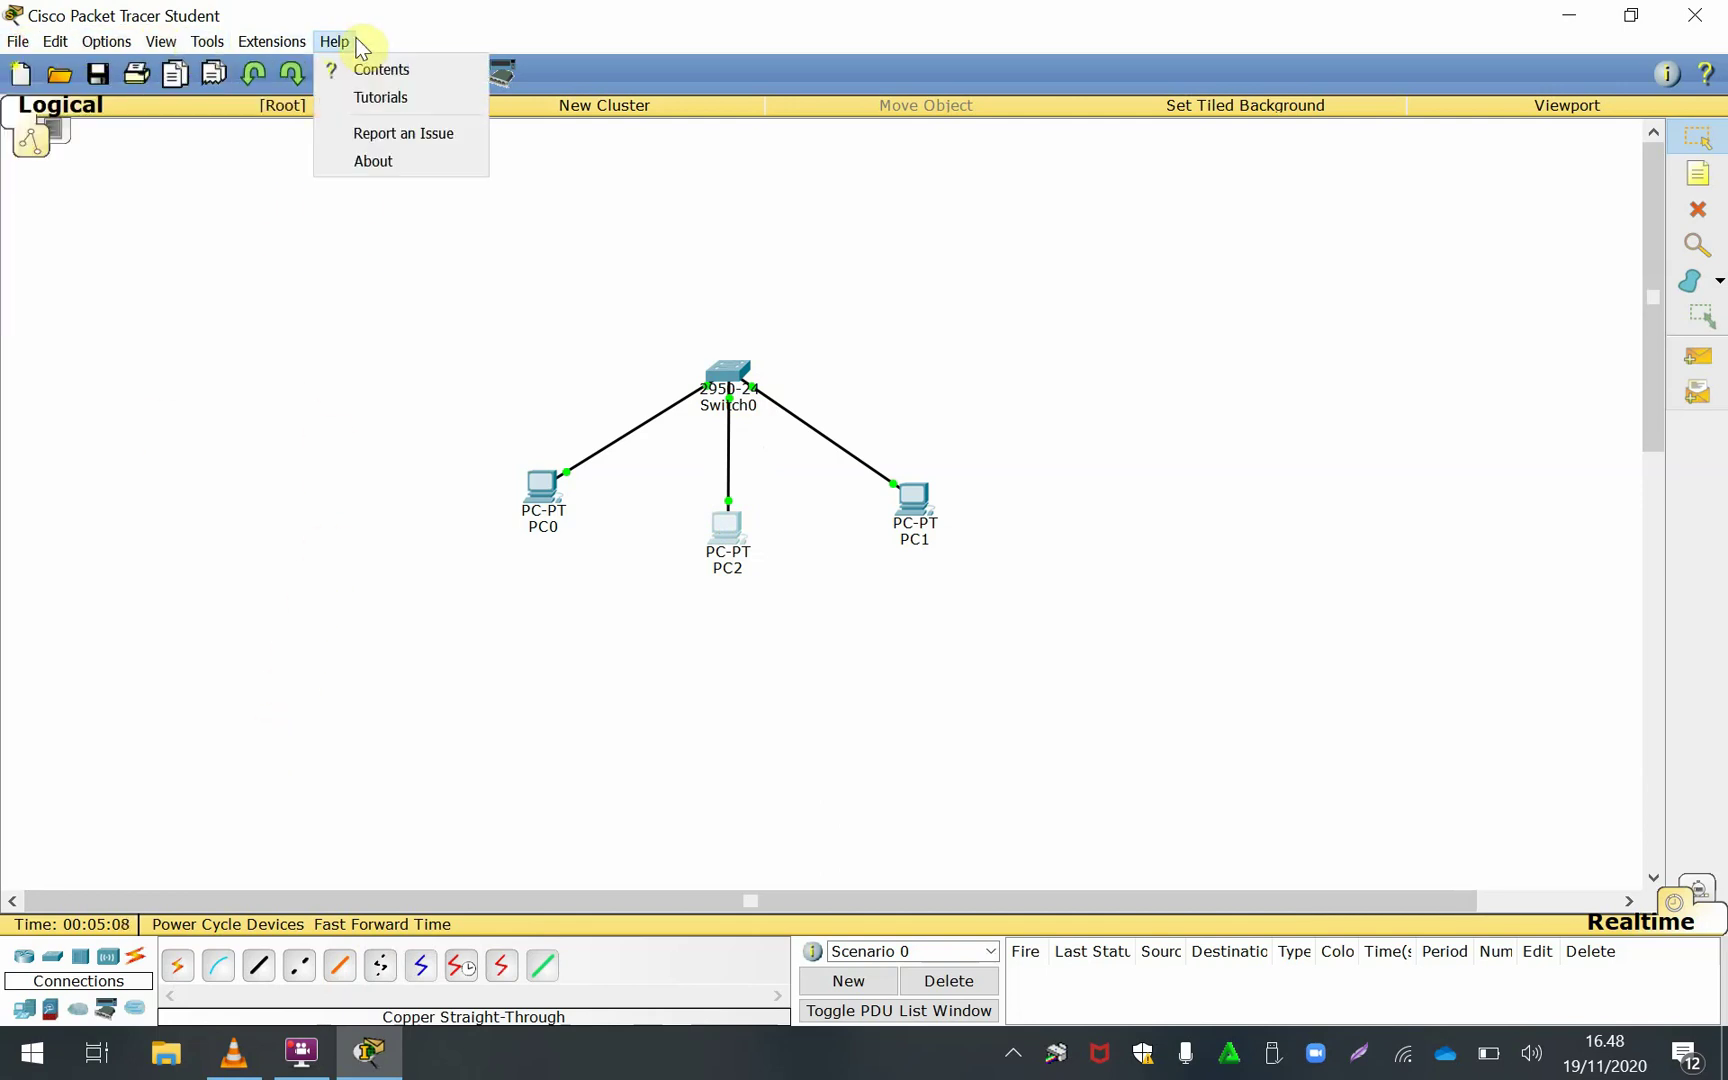
left_click(609, 40)
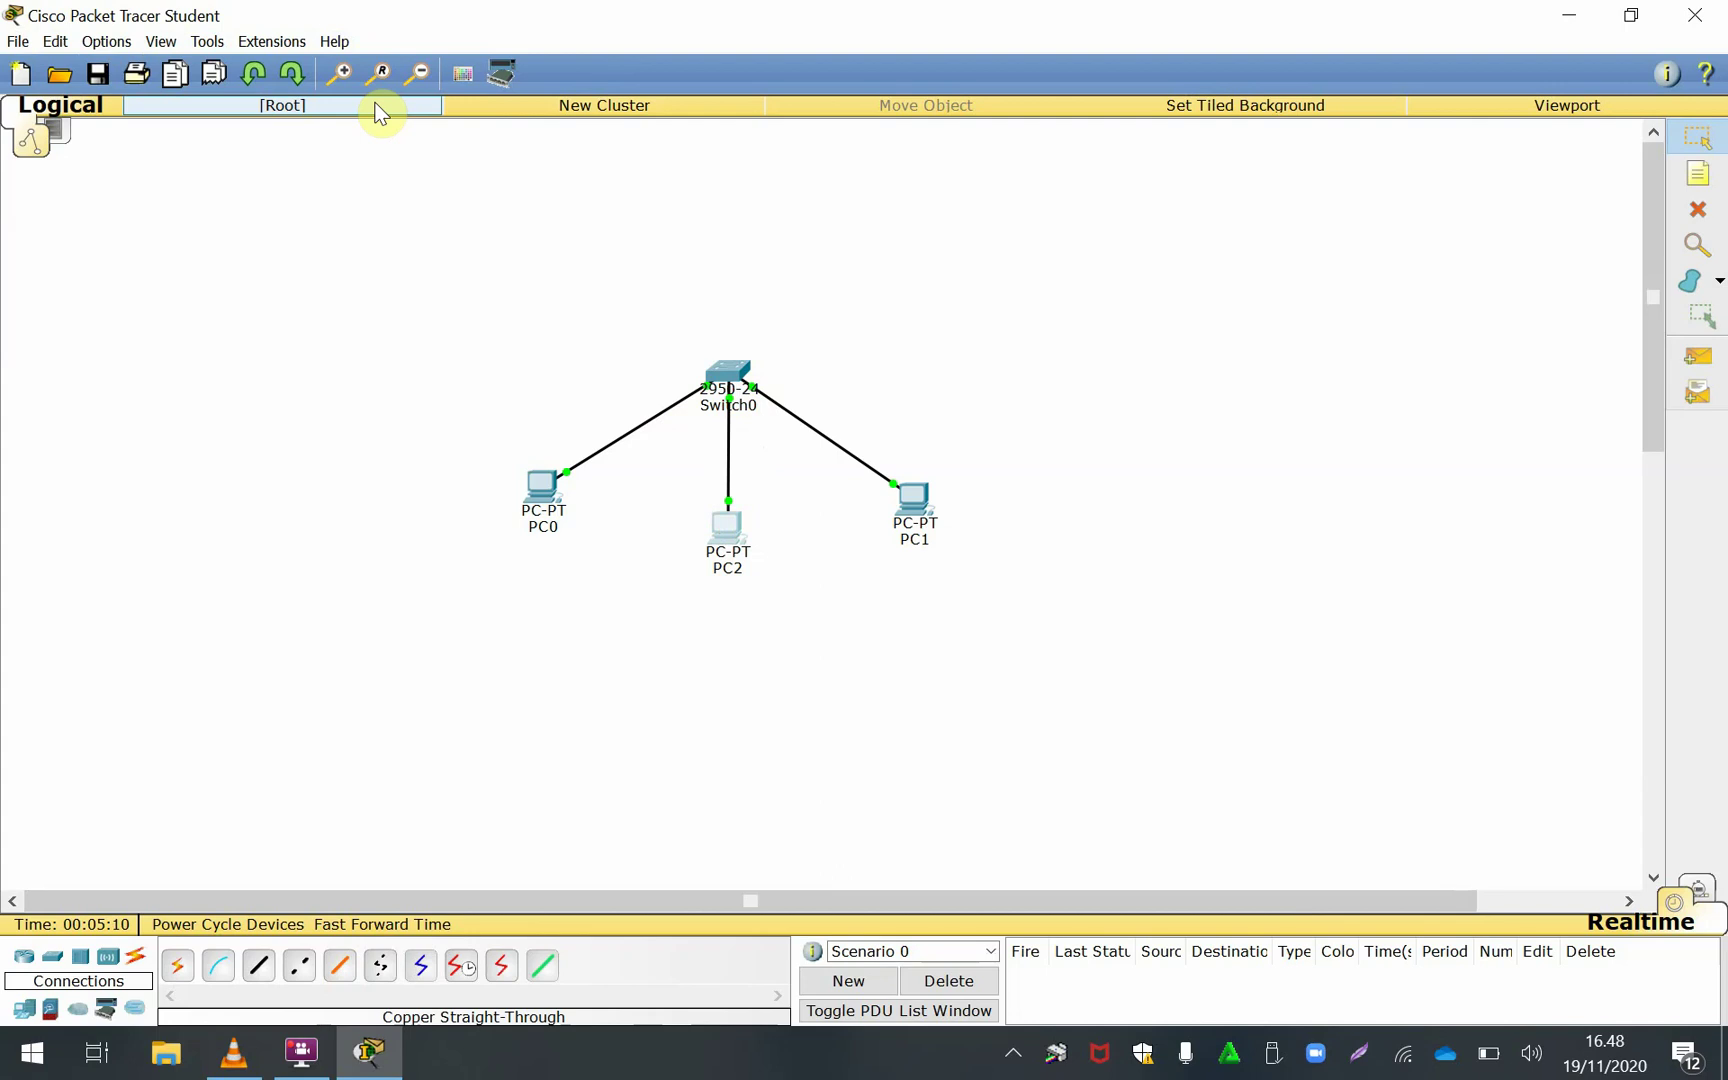
Select the switch together with all three PCs and zoom in on the topology
left_click_drag(485, 323, 1010, 665)
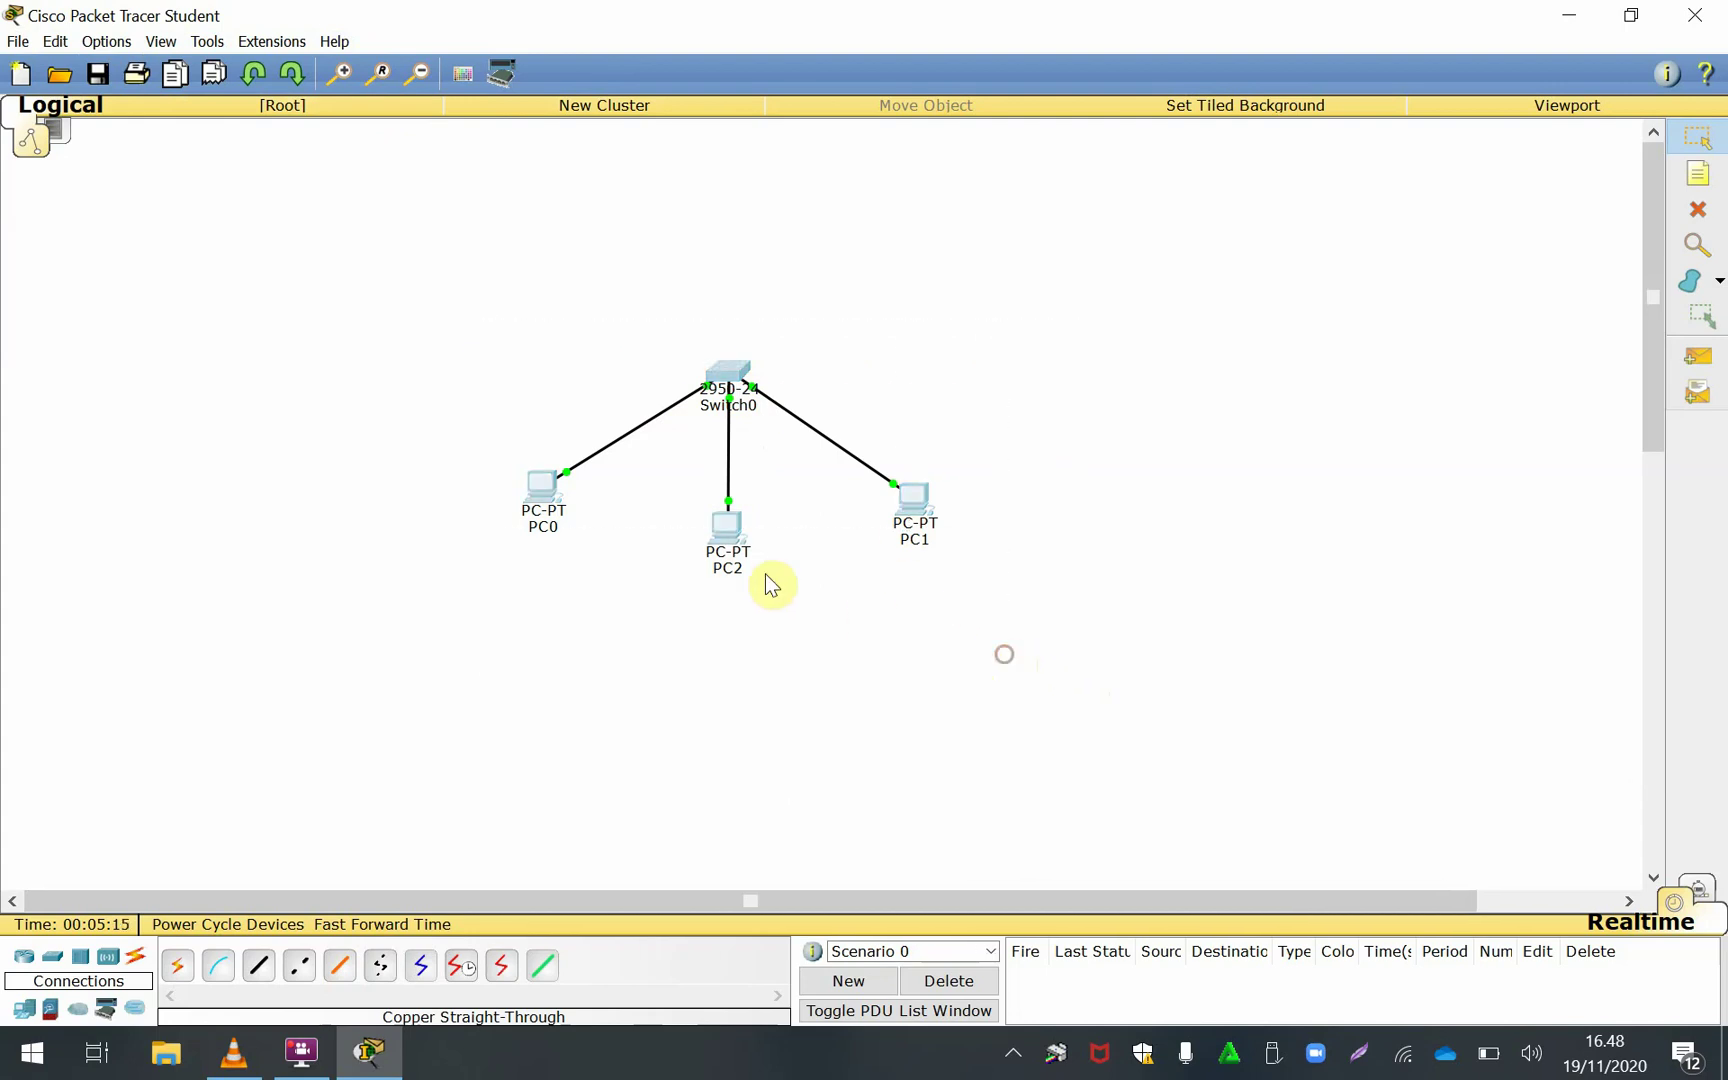
left_click(344, 76)
left_click(344, 76)
left_click(344, 76)
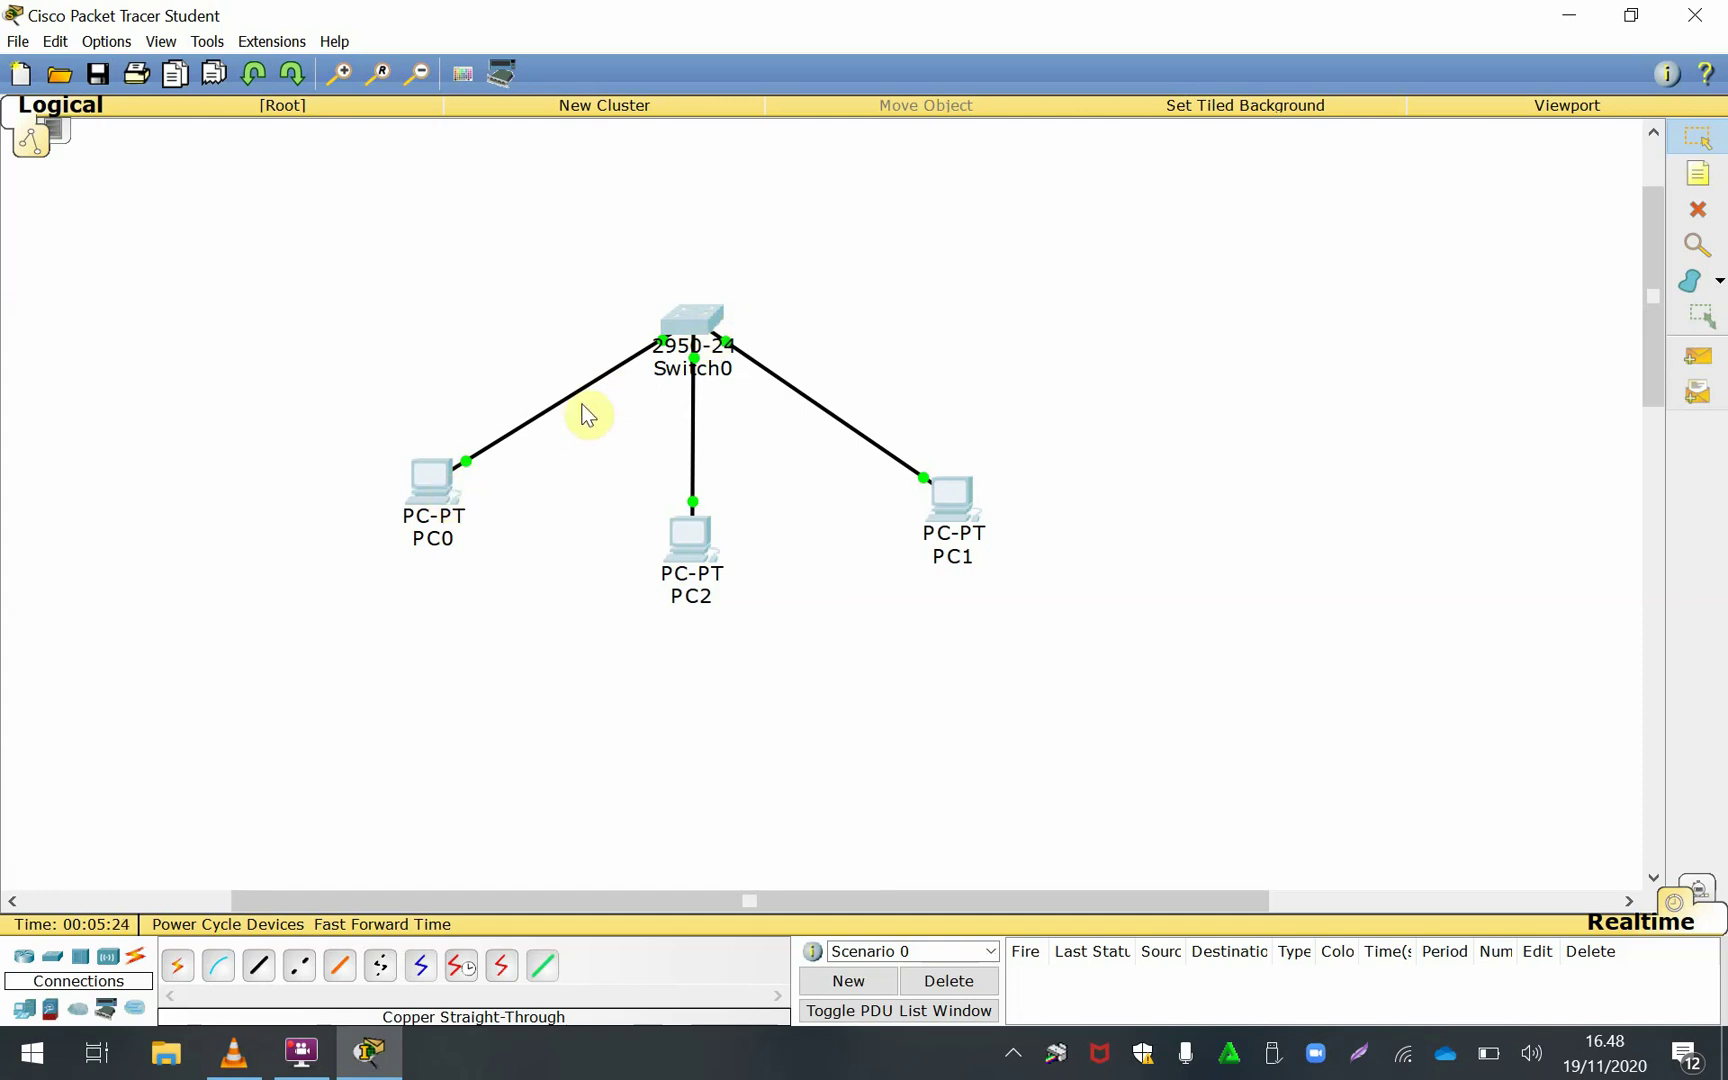
Turn on Always Show Port Labels in the interface preferences, keeping the preferences window clear of the topology
left_click(100, 42)
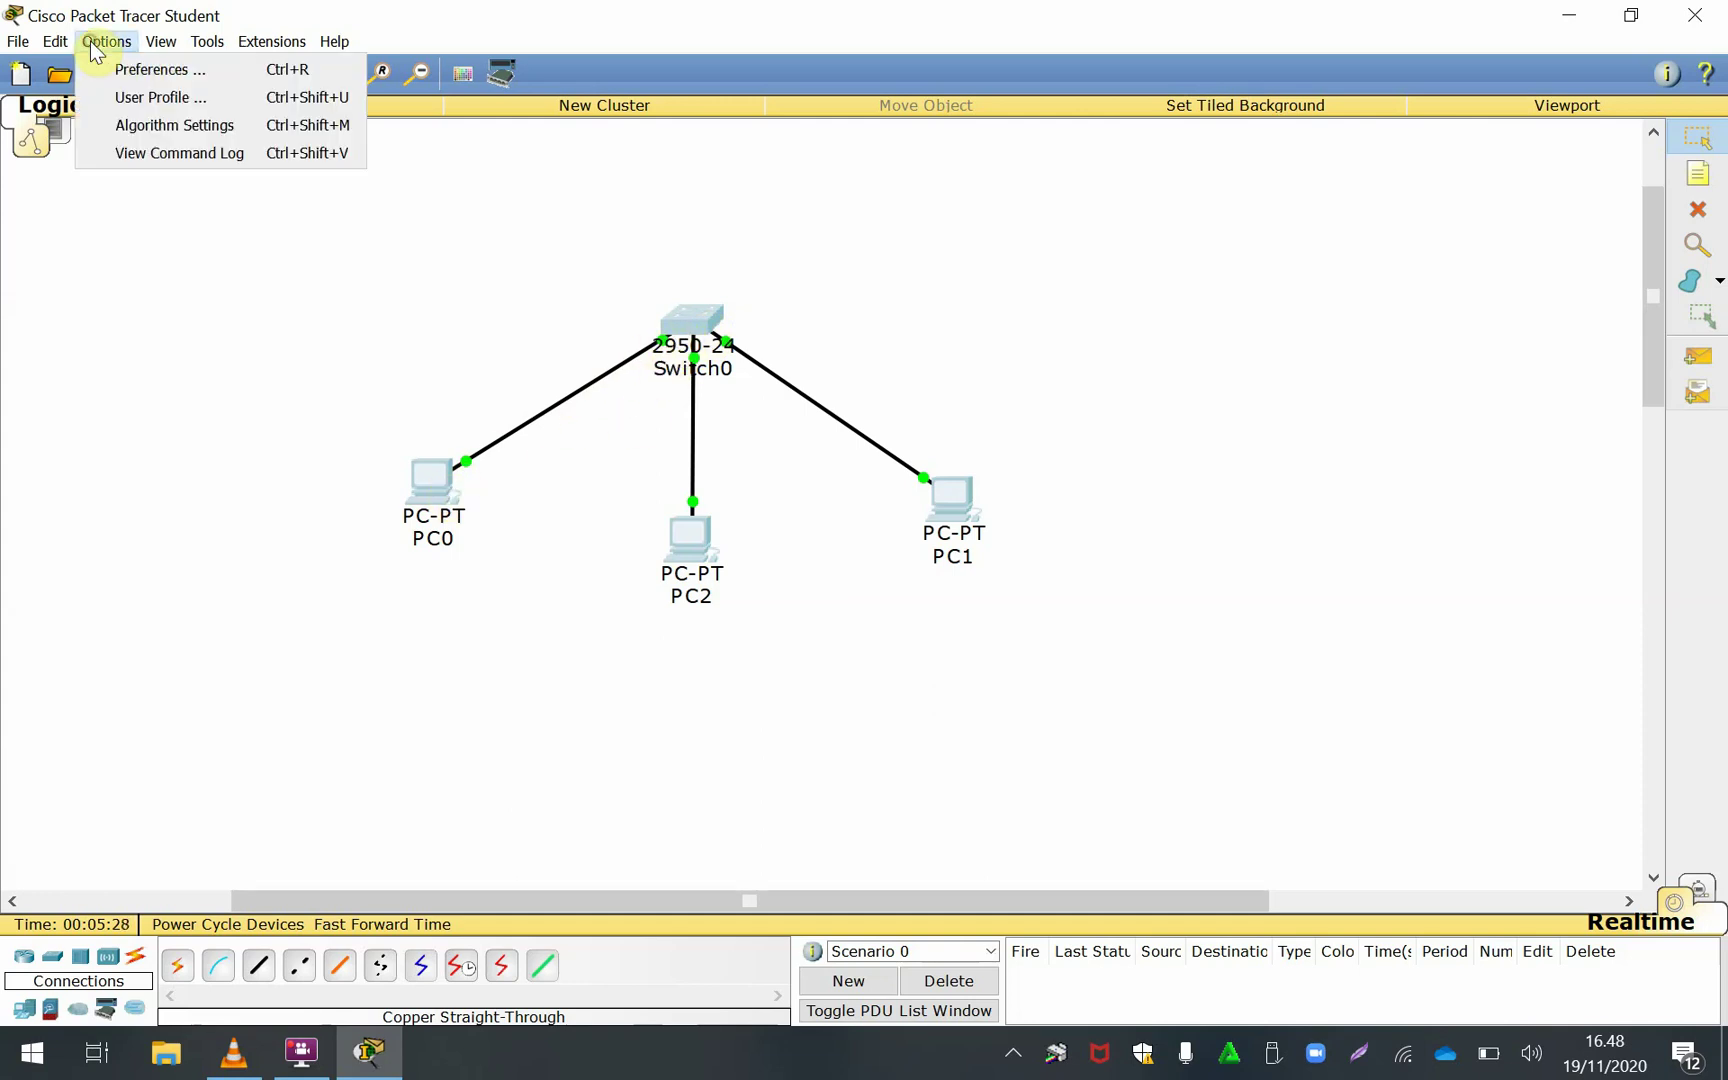
left_click(155, 72)
left_click_drag(818, 211, 1103, 186)
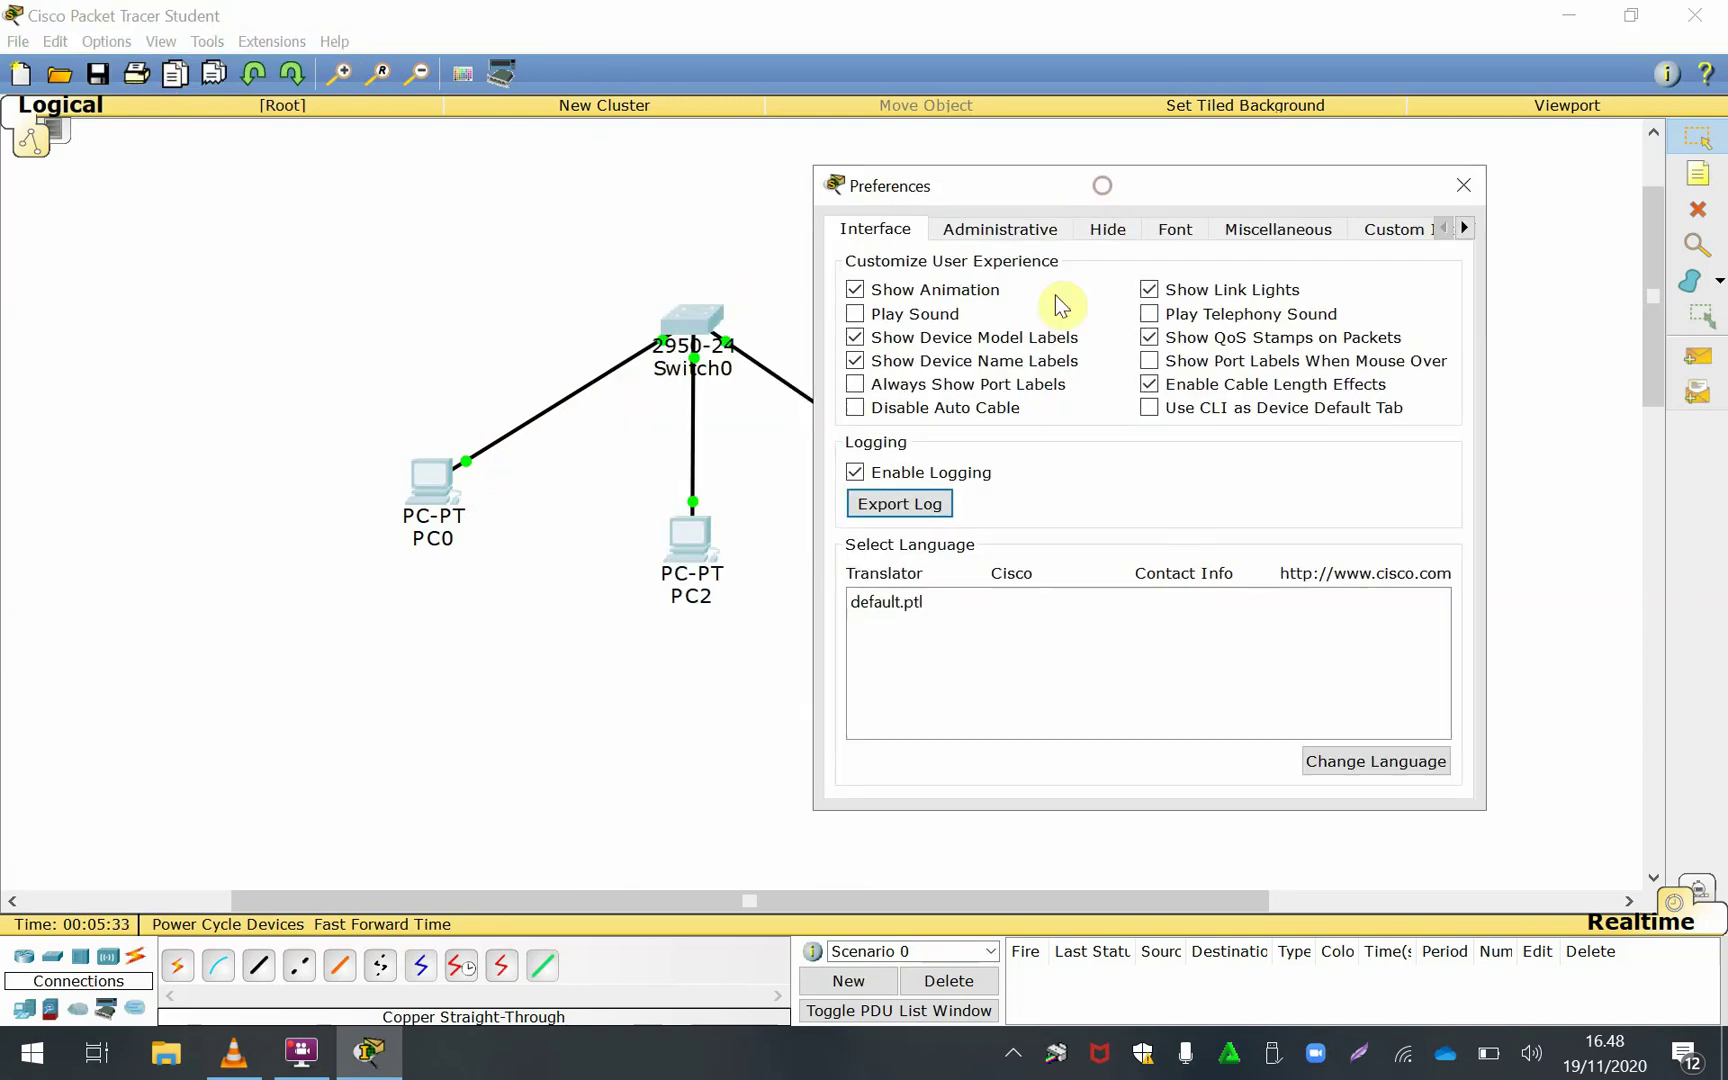
left_click(855, 385)
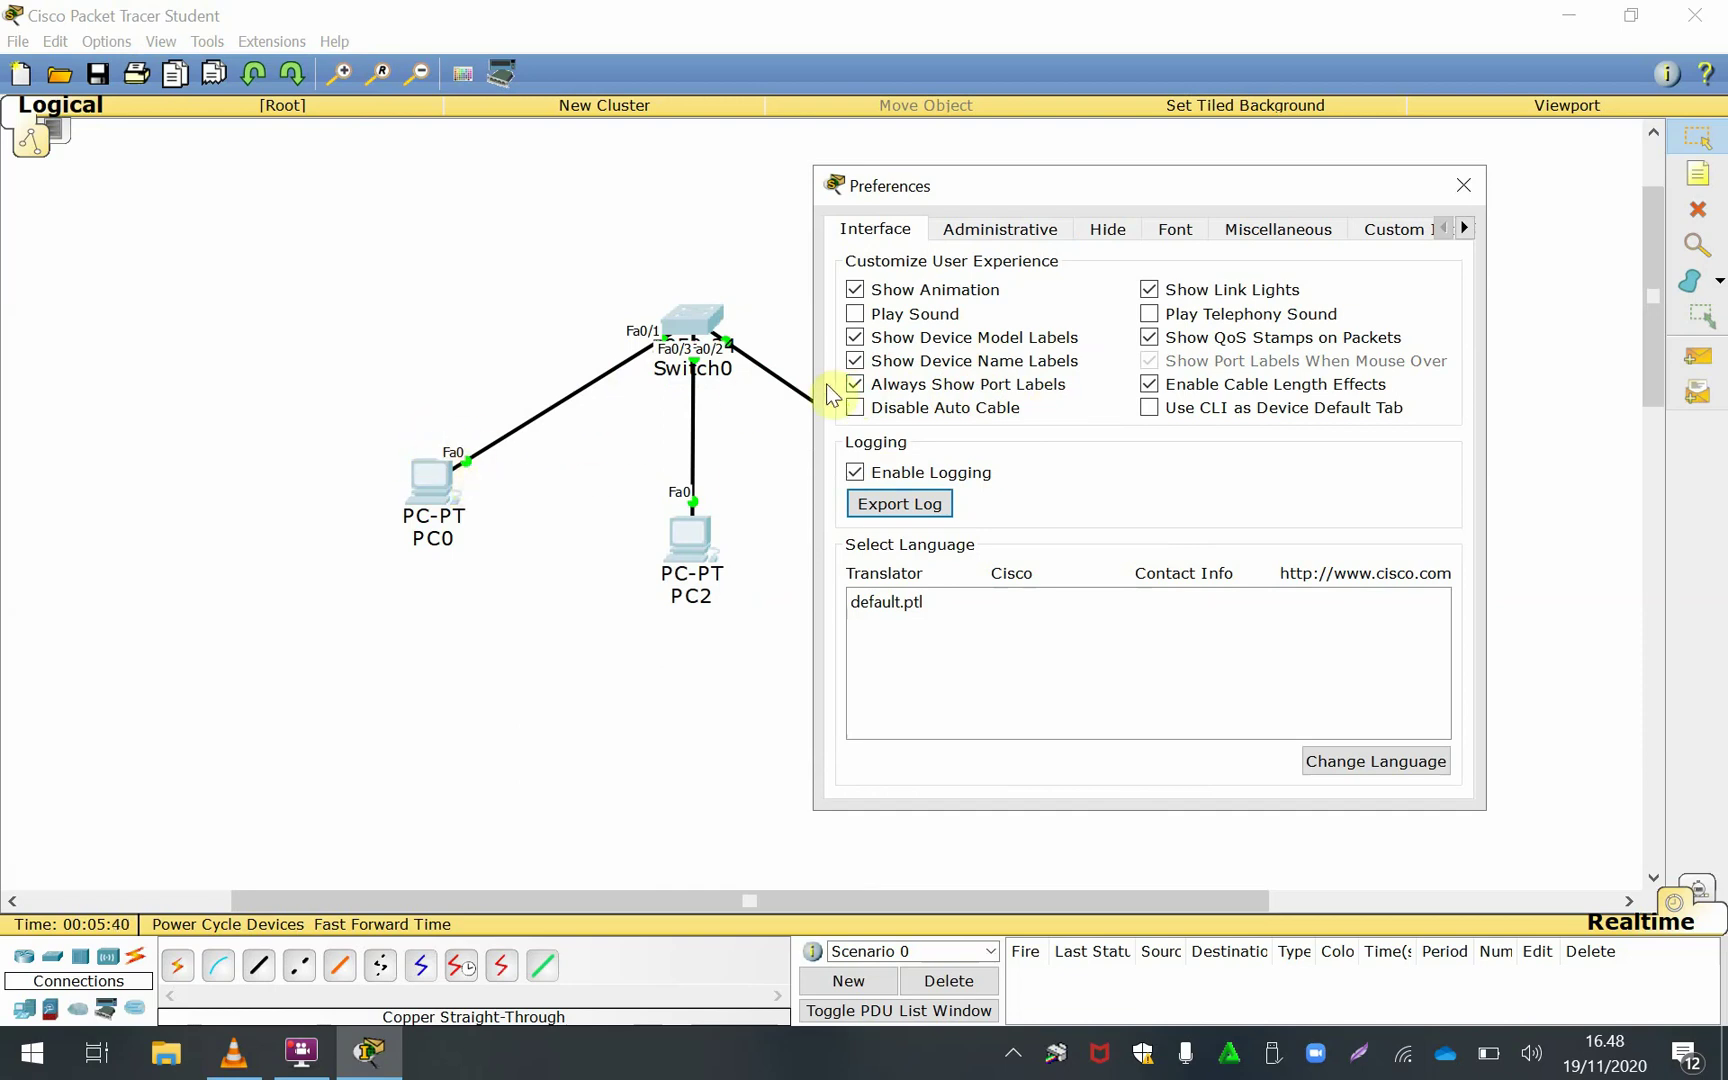
left_click(855, 385)
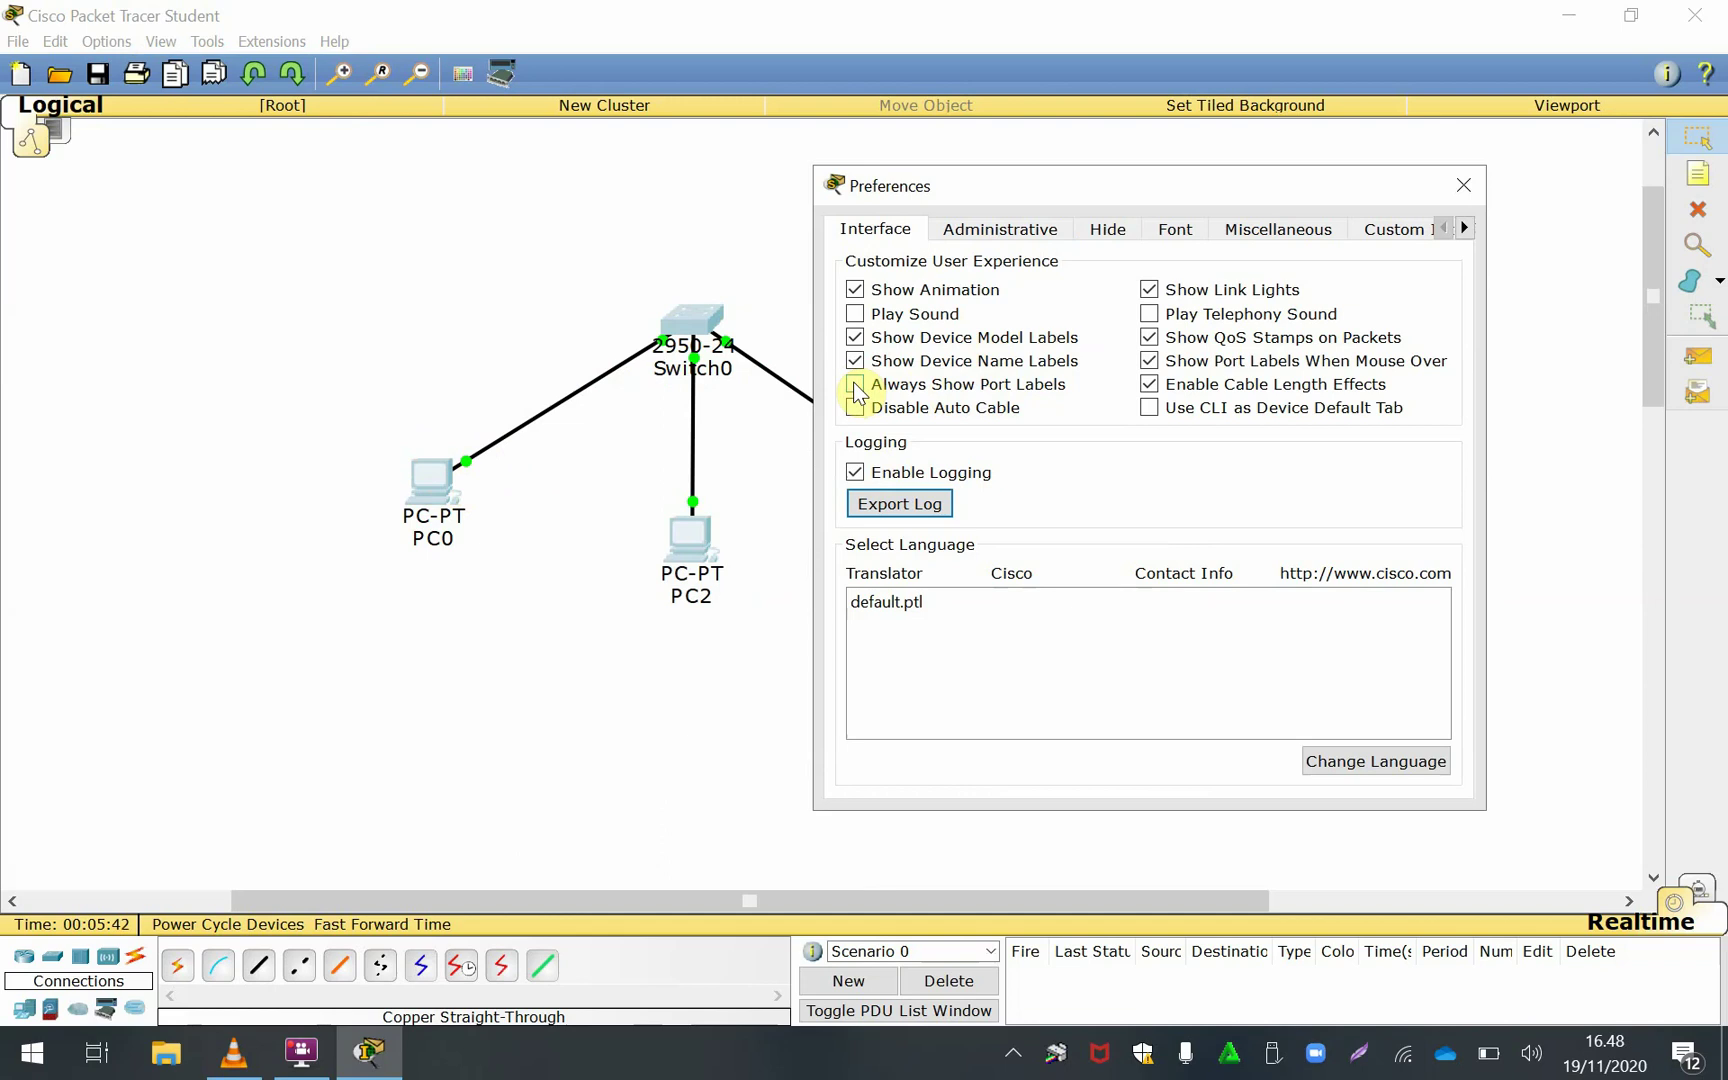
left_click(855, 385)
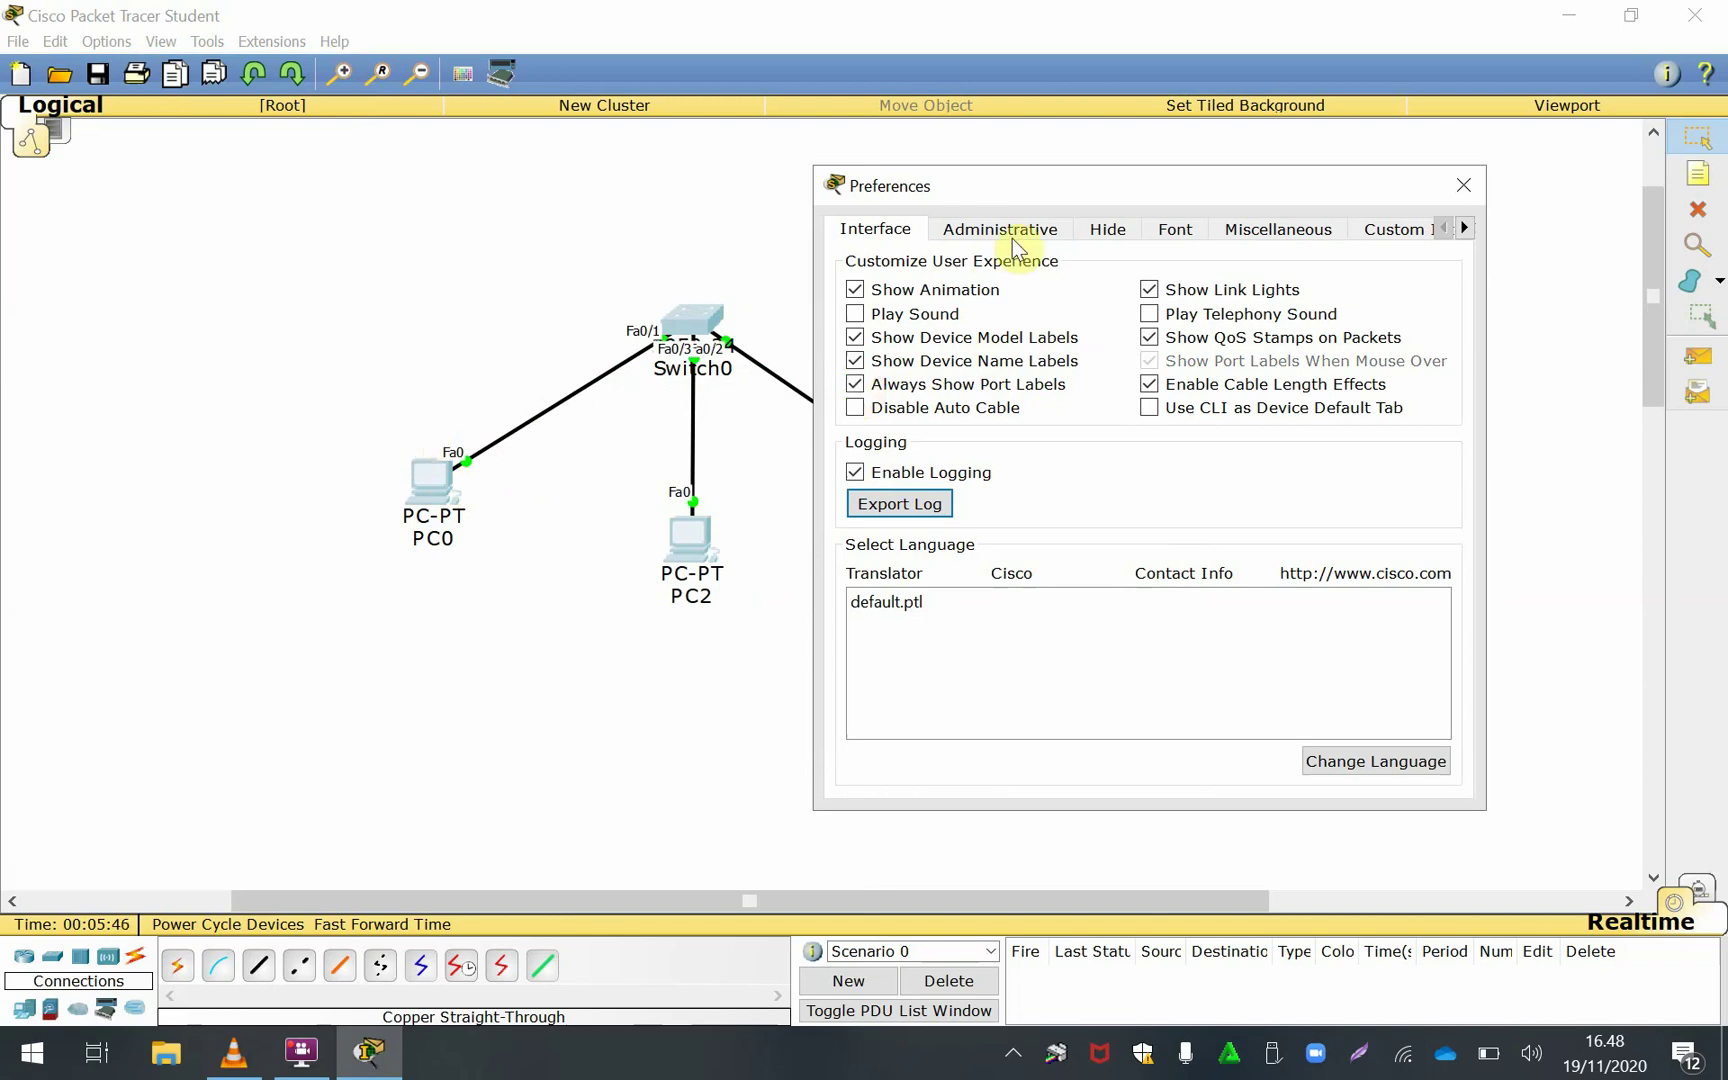
left_click_drag(1030, 198, 1167, 209)
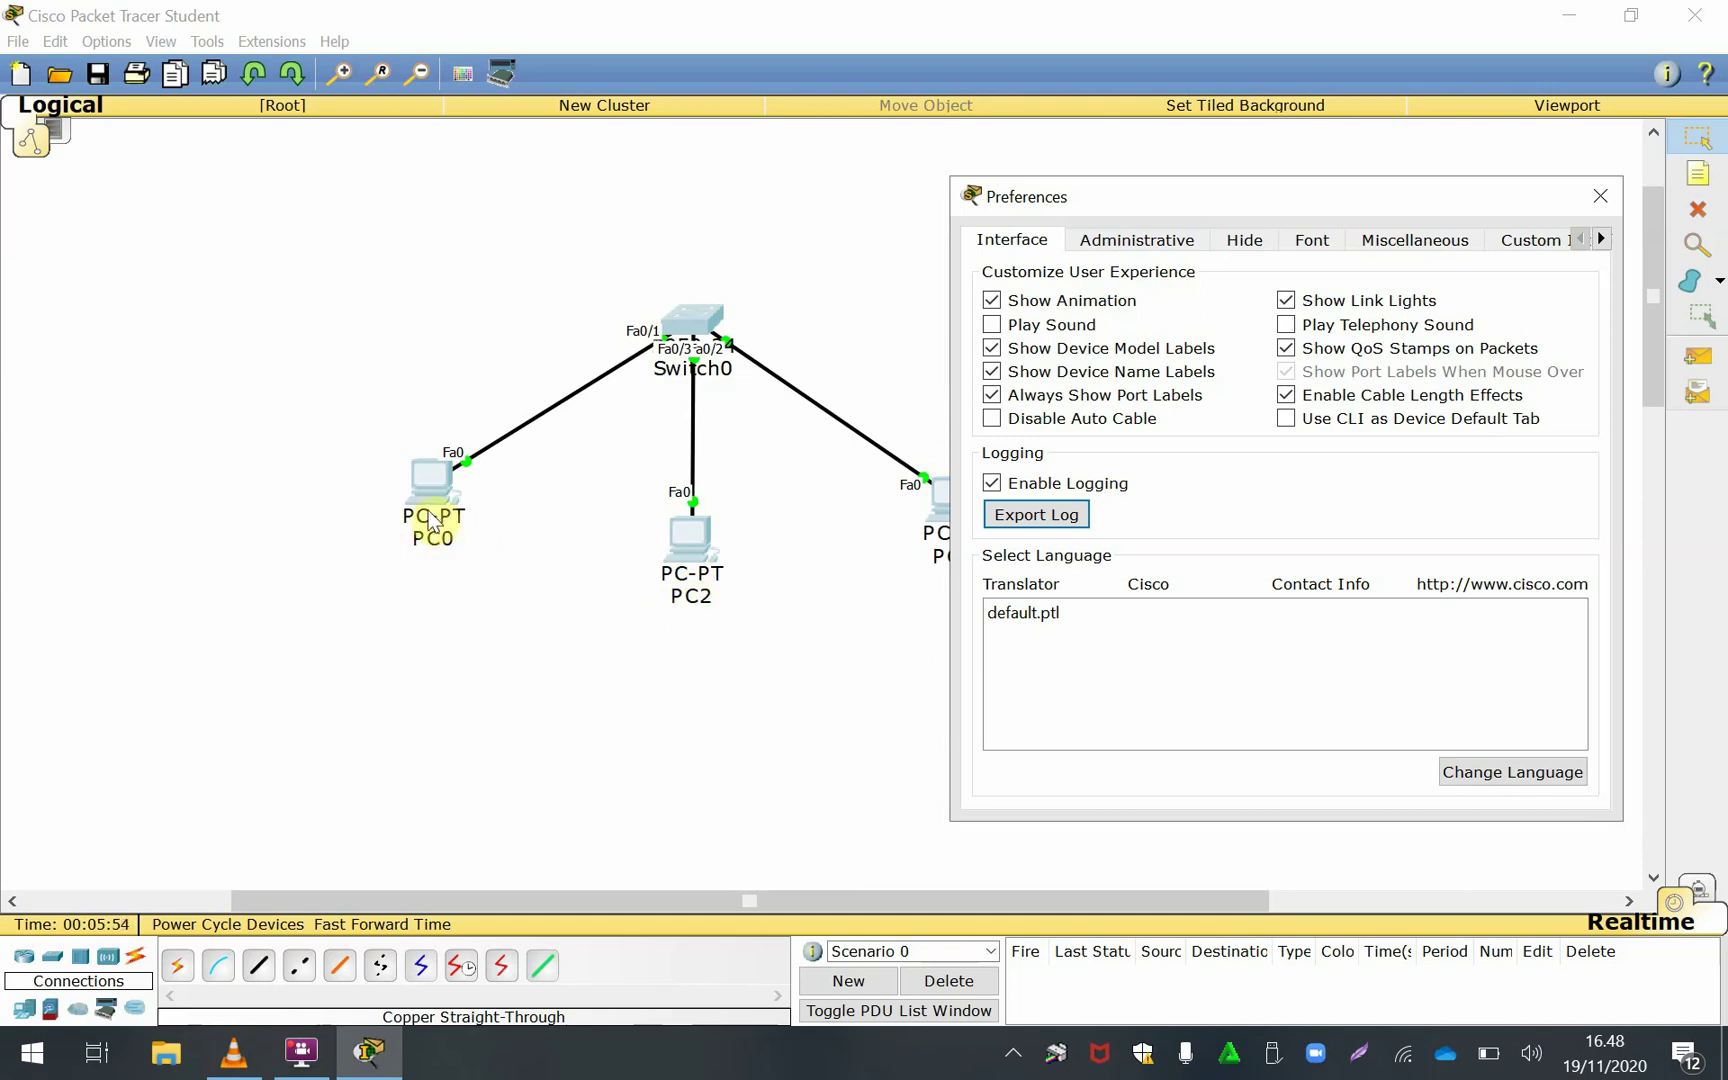
Try hiding the device name labels and restore them
left_click(992, 372)
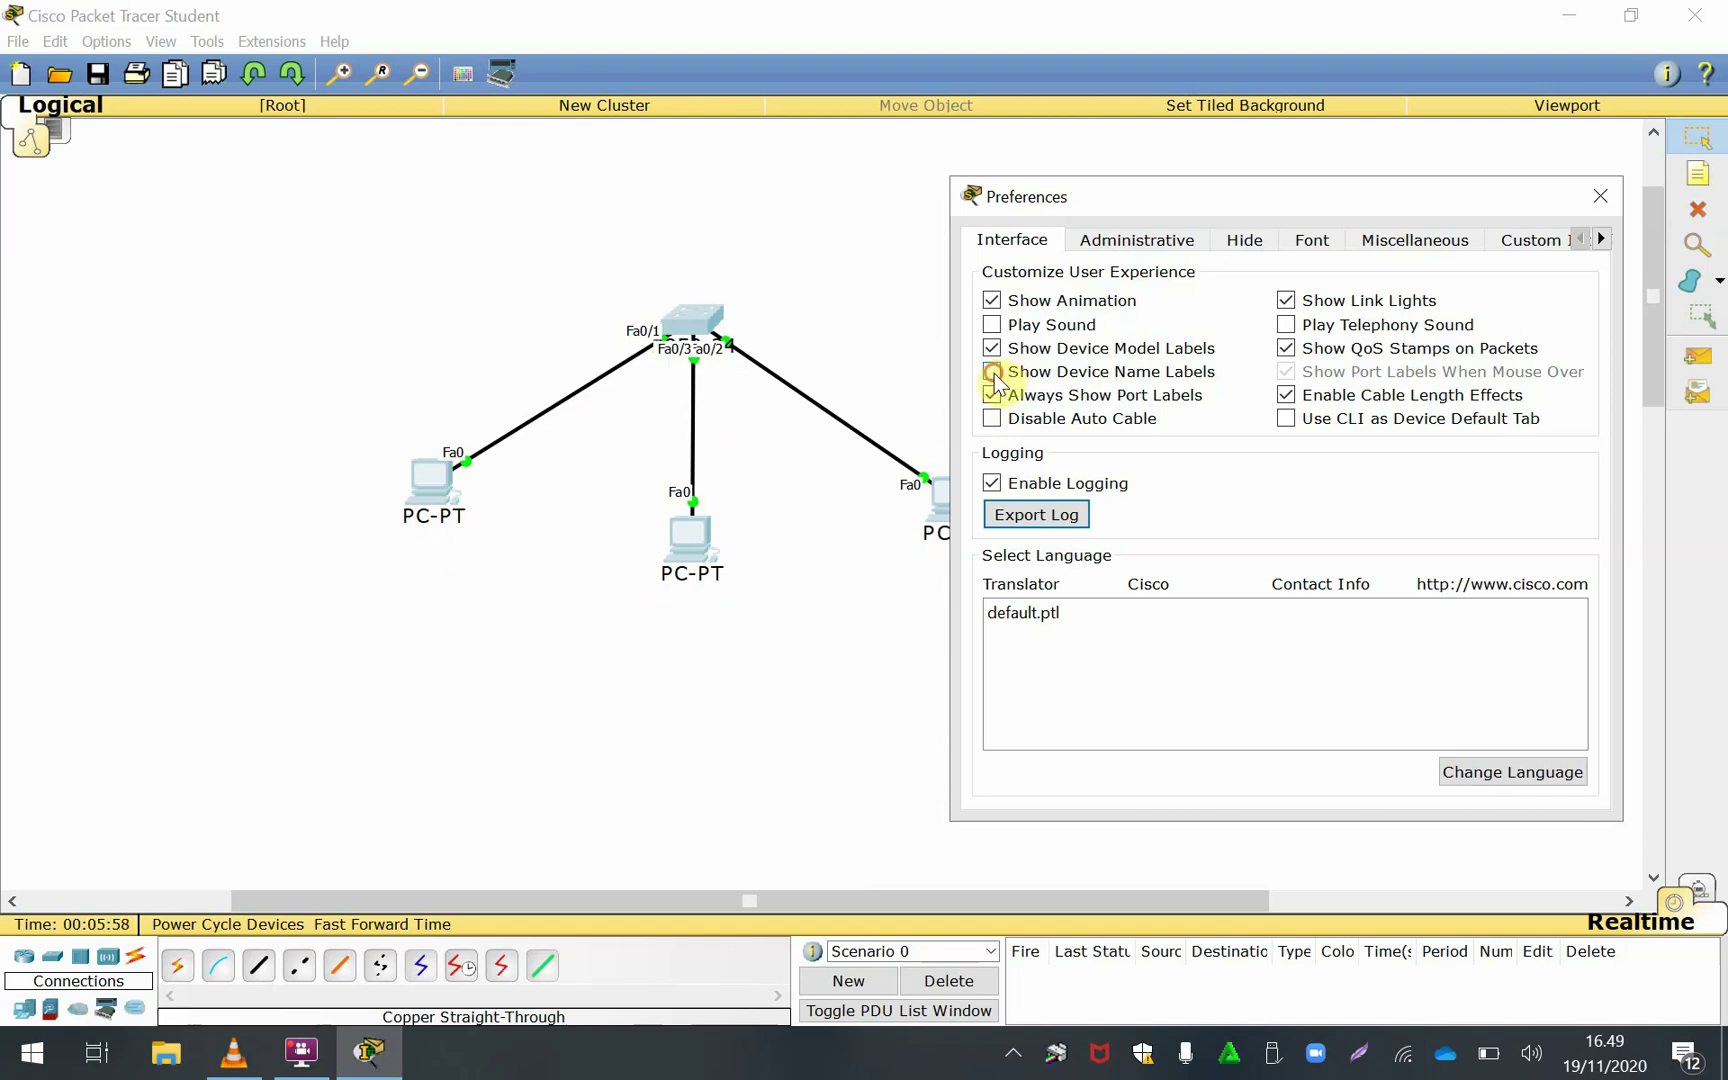
left_click(992, 372)
left_click(992, 372)
left_click(992, 372)
Hide the device model labels and close the preferences
left_click(992, 349)
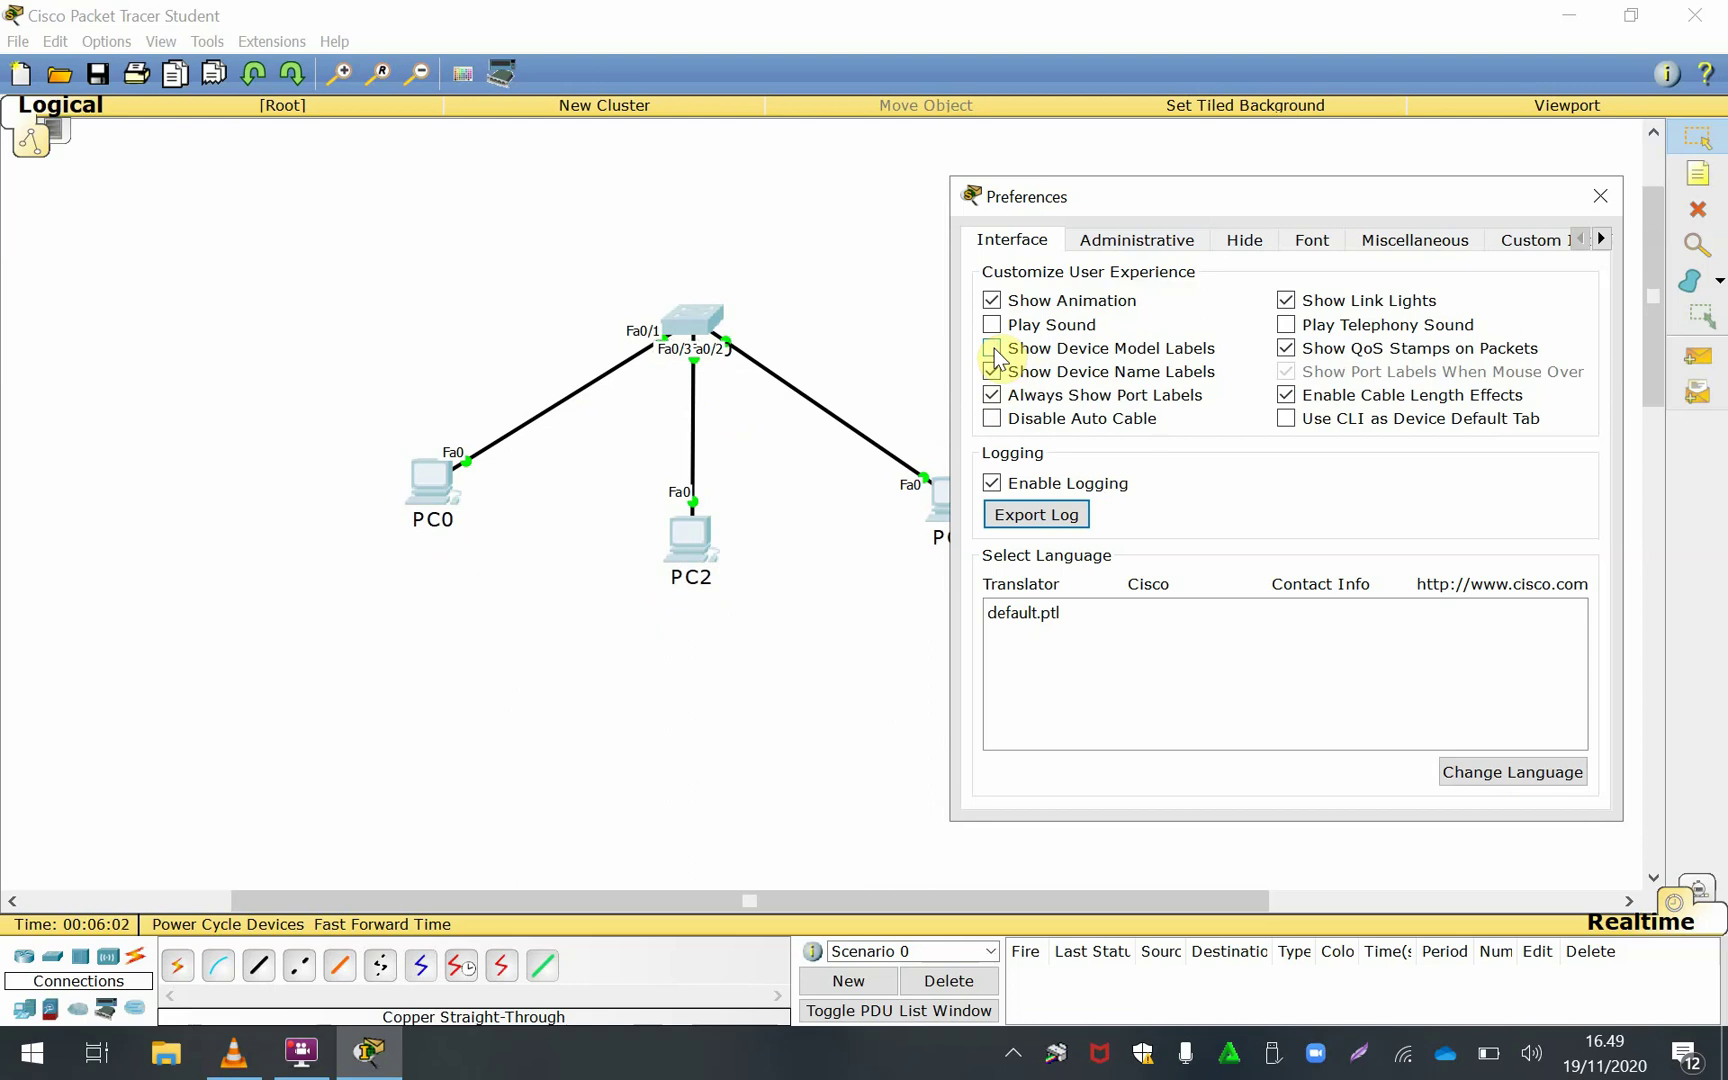
left_click(993, 350)
left_click(993, 350)
left_click_drag(1203, 200, 1168, 190)
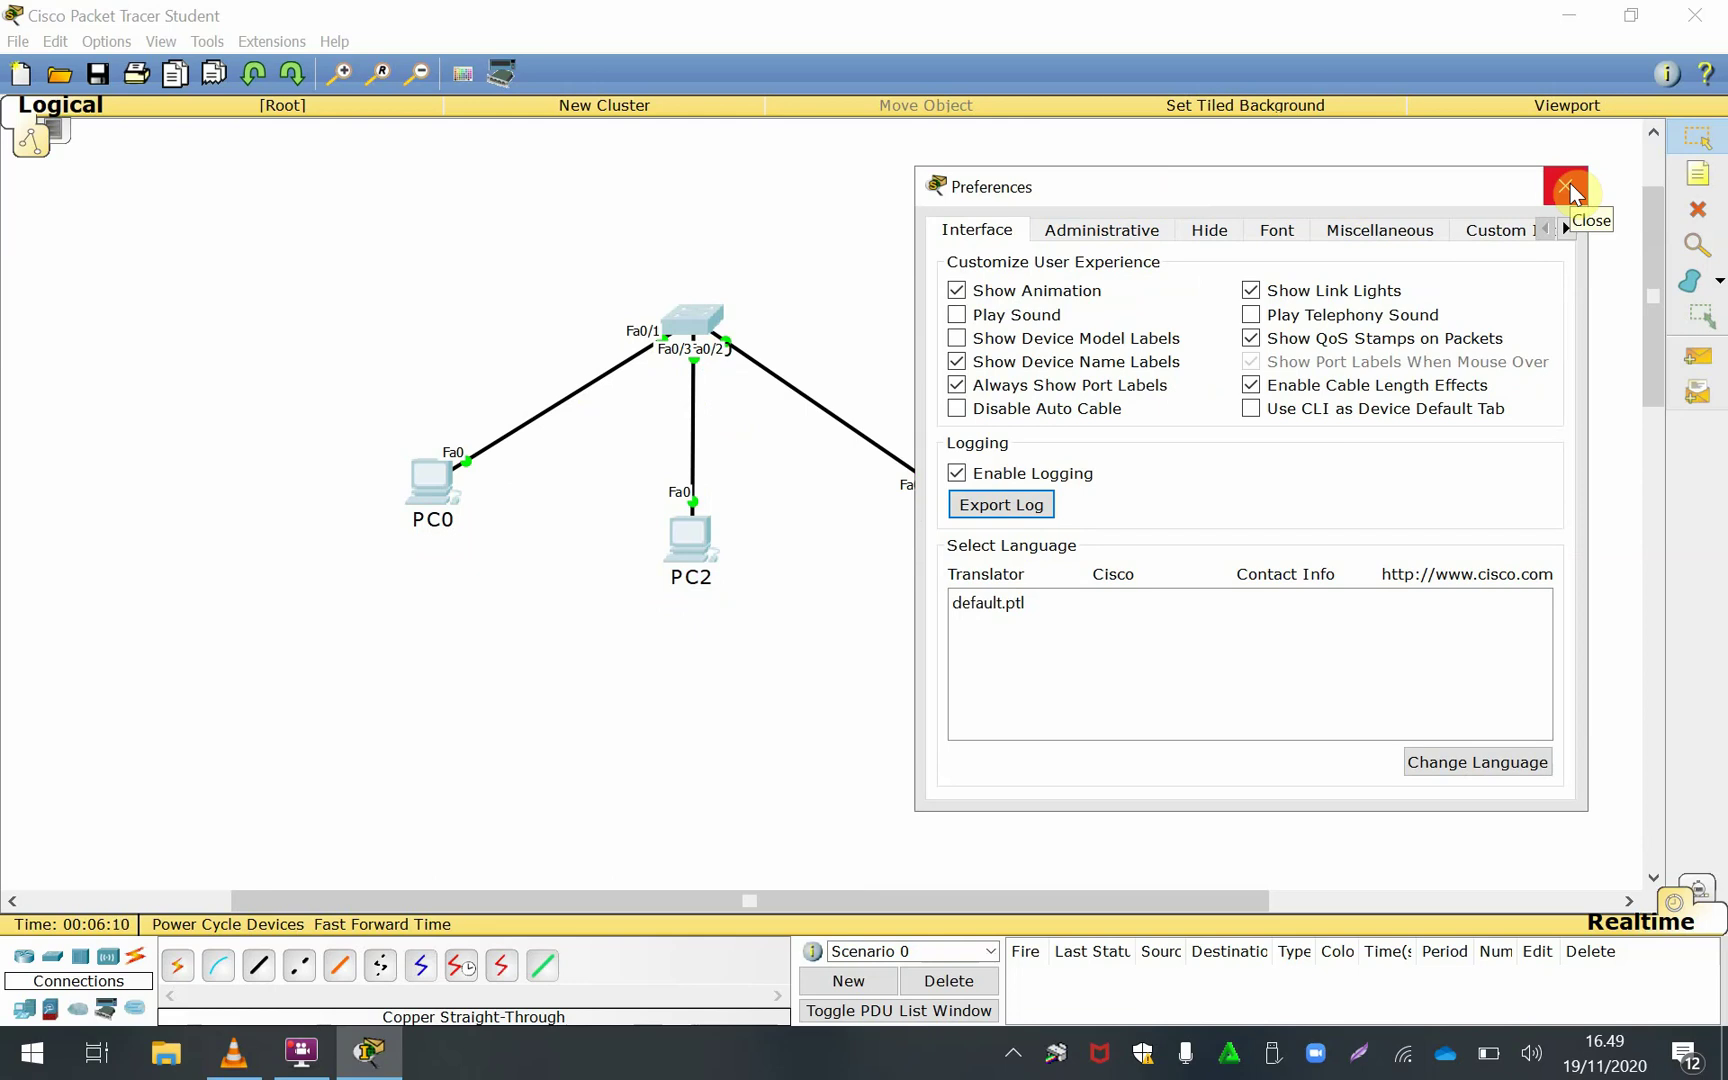
left_click(1566, 187)
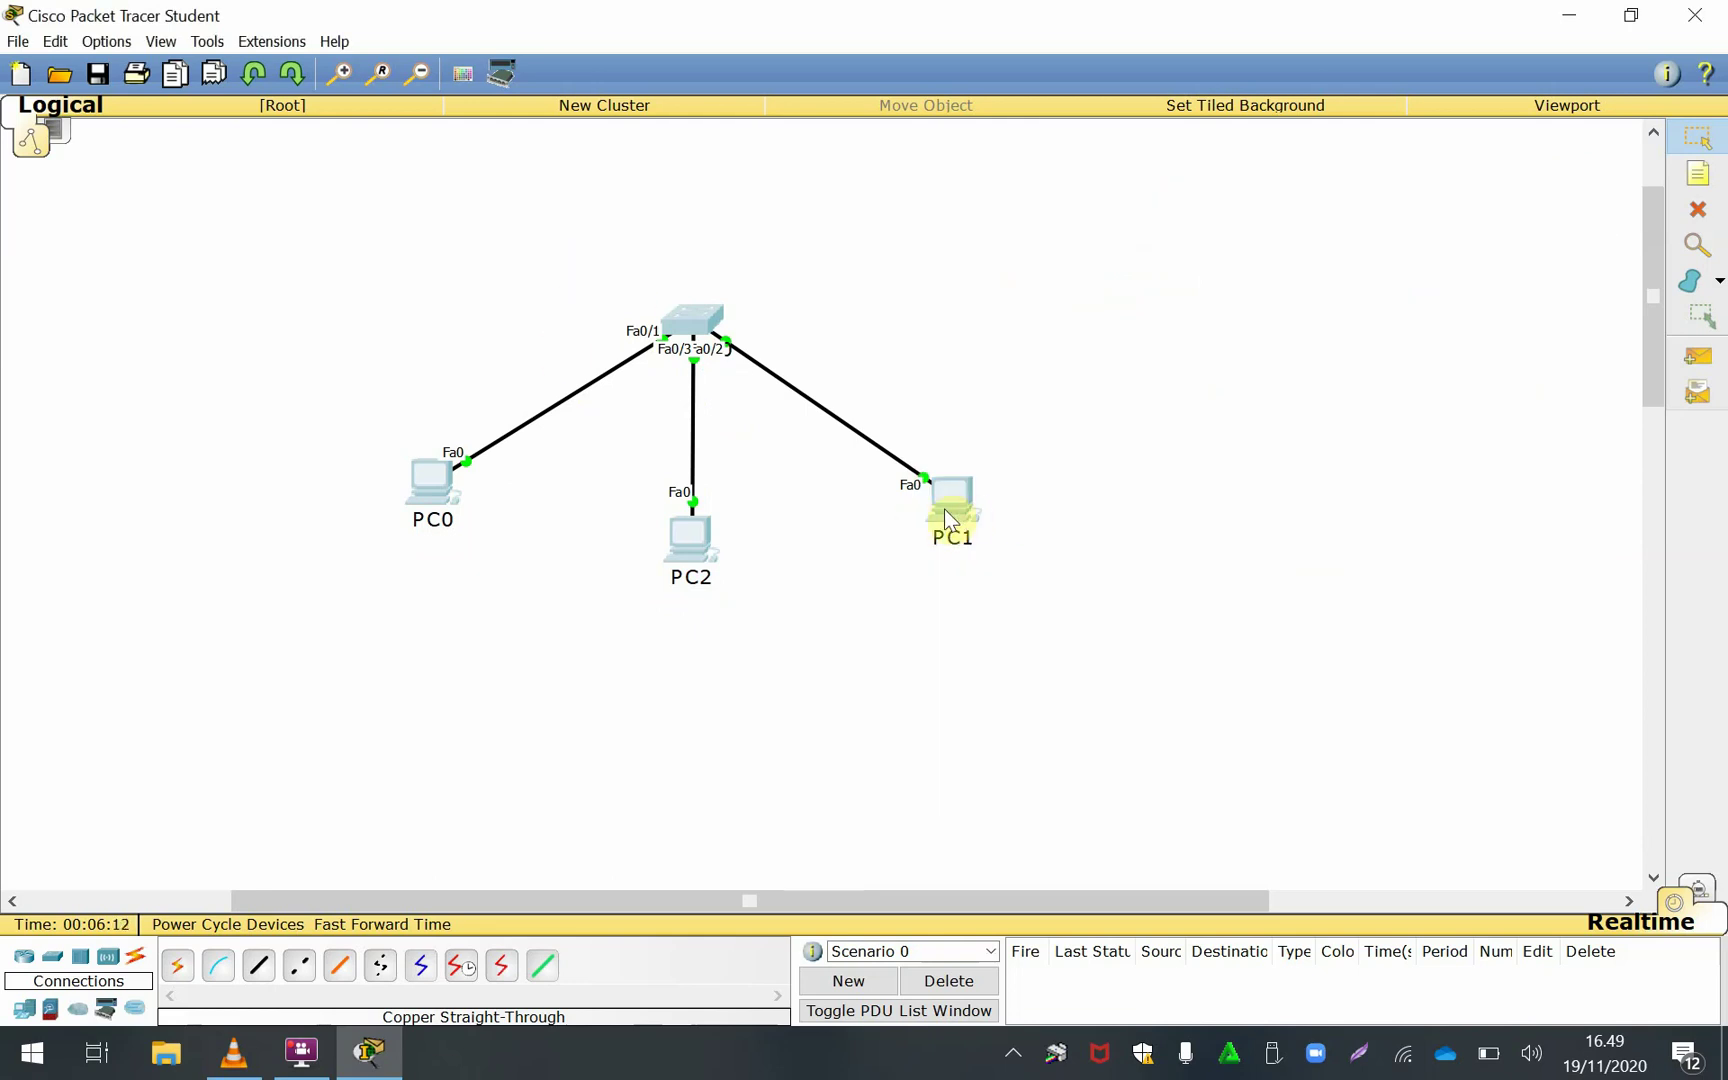
Move the whole selected topology leftward and slightly down in the workspace
left_click_drag(948, 518, 805, 537)
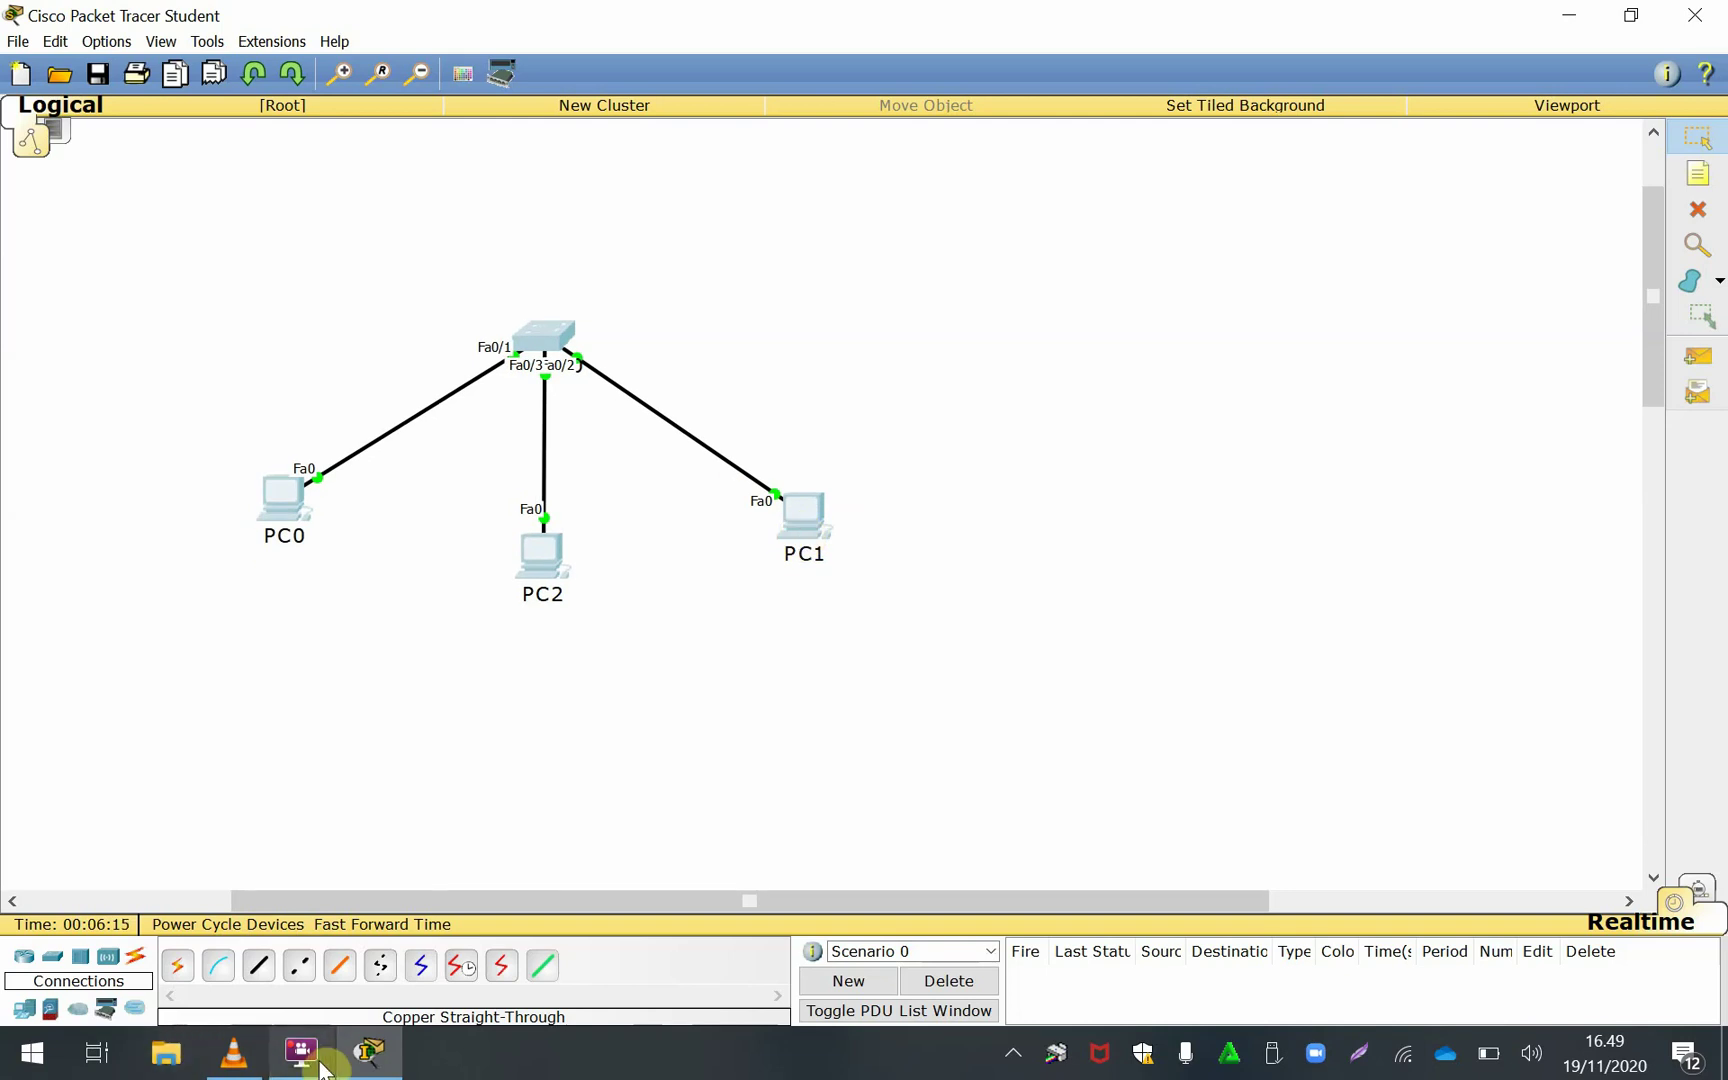
mouse_move(320, 1066)
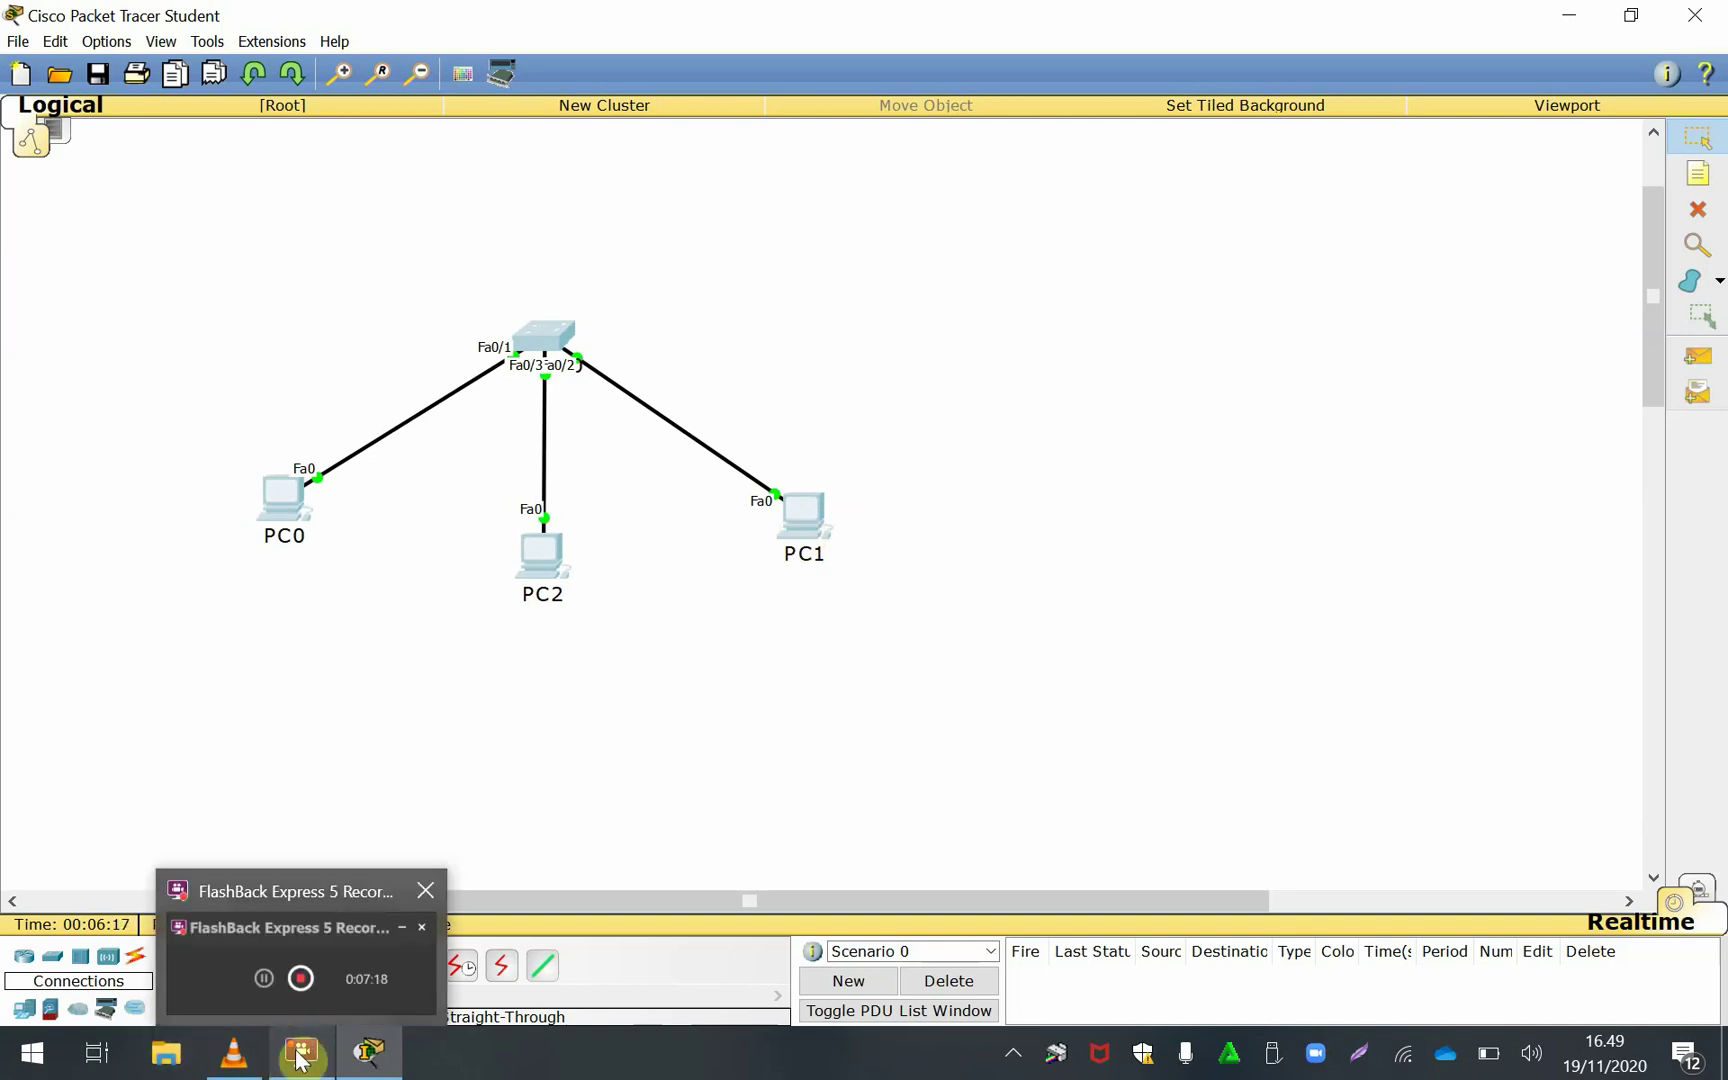